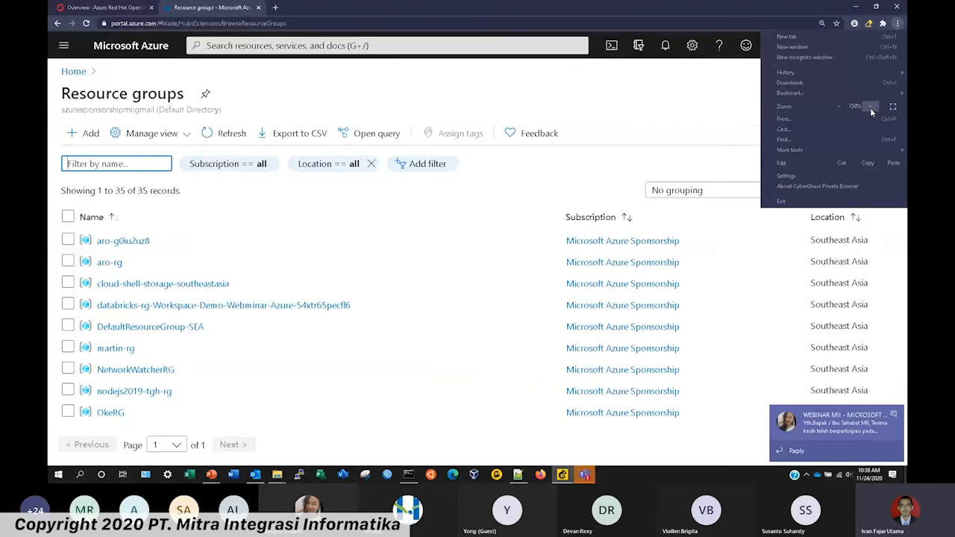
# Enlarge the Azure portal page to 175% and the OpenShift console page to 150%.
pyautogui.click(870, 107)
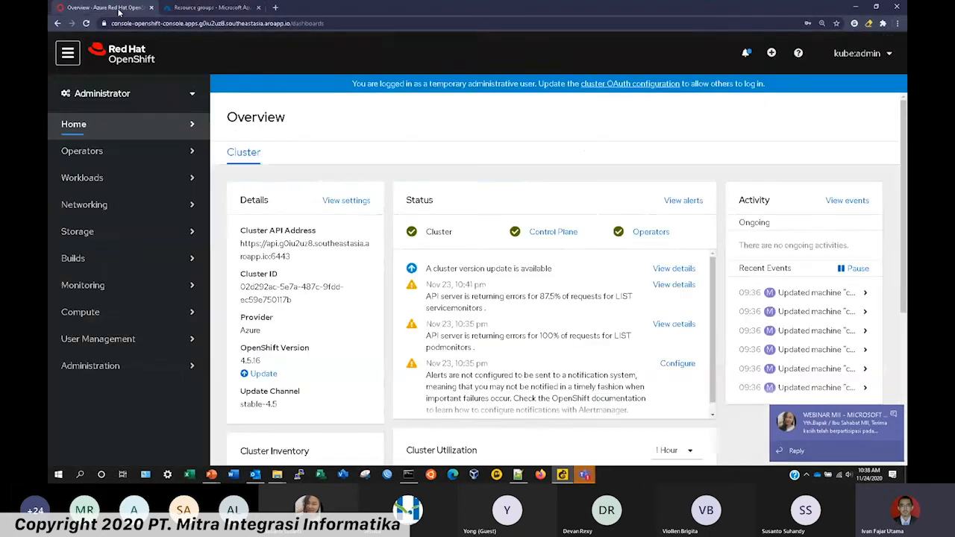
pyautogui.click(112, 7)
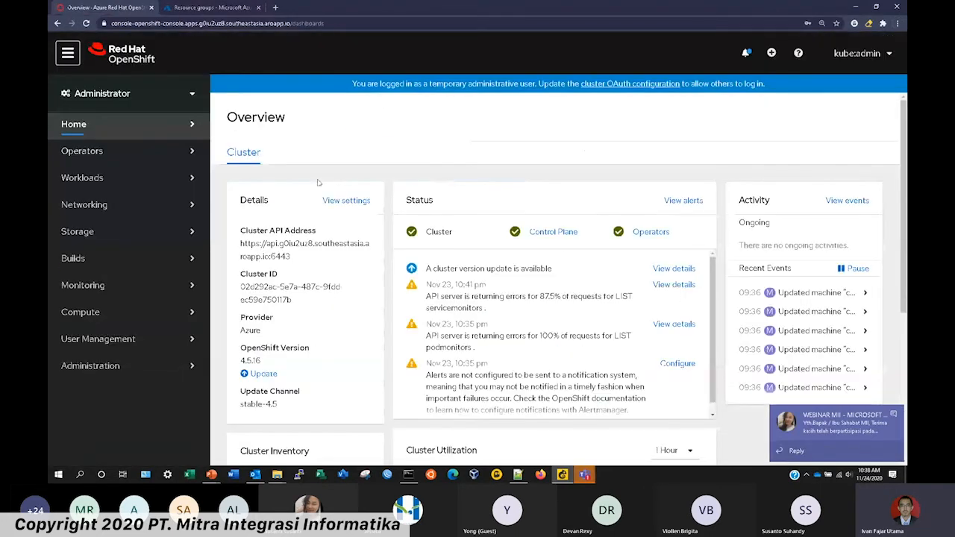
pyautogui.click(898, 23)
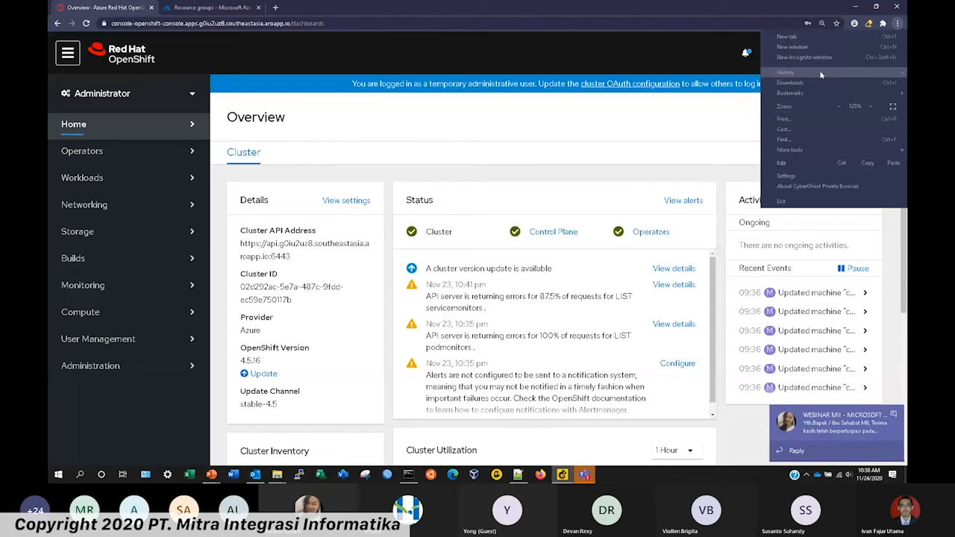
pyautogui.click(870, 107)
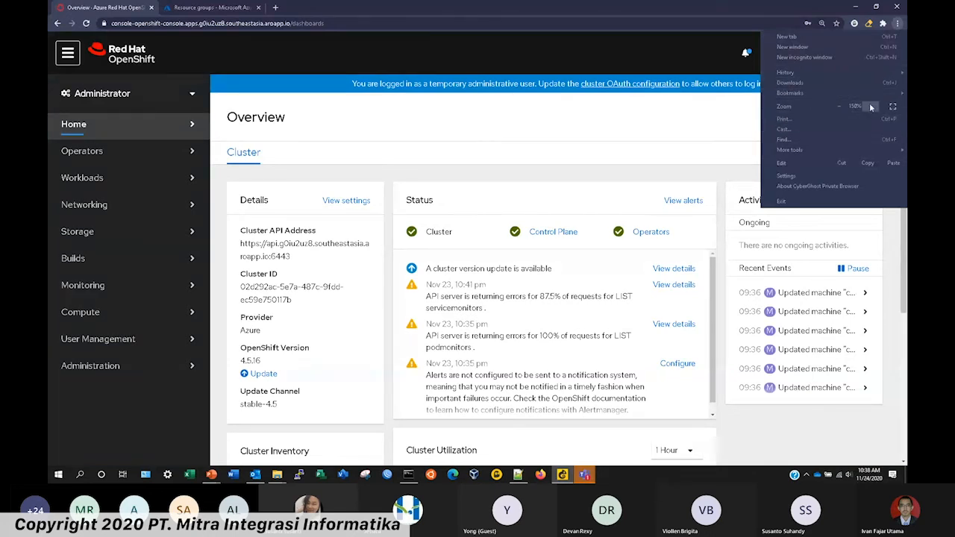
# Return to the Azure portal and open the overview of resource group aro-g0iu2uz8 in a maximized window.
pyautogui.click(213, 9)
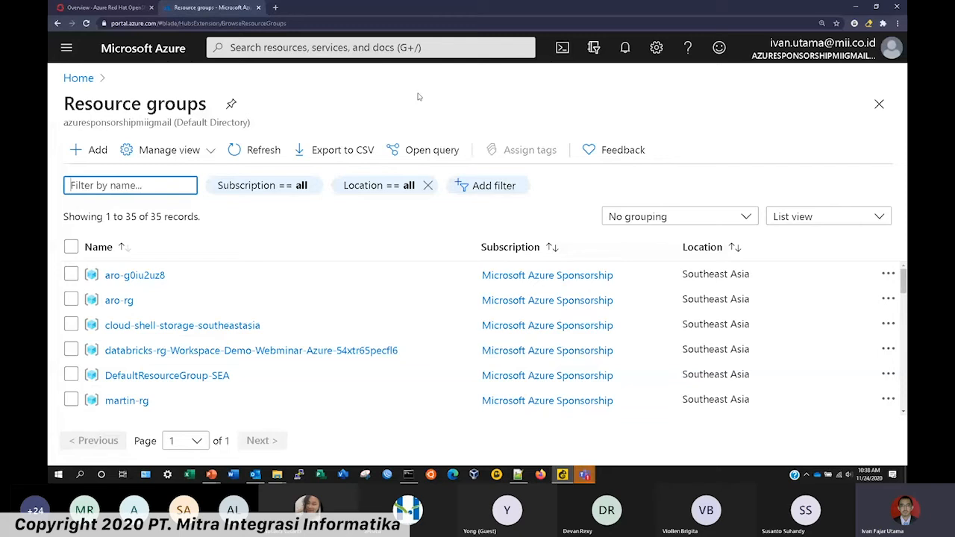
pyautogui.click(128, 276)
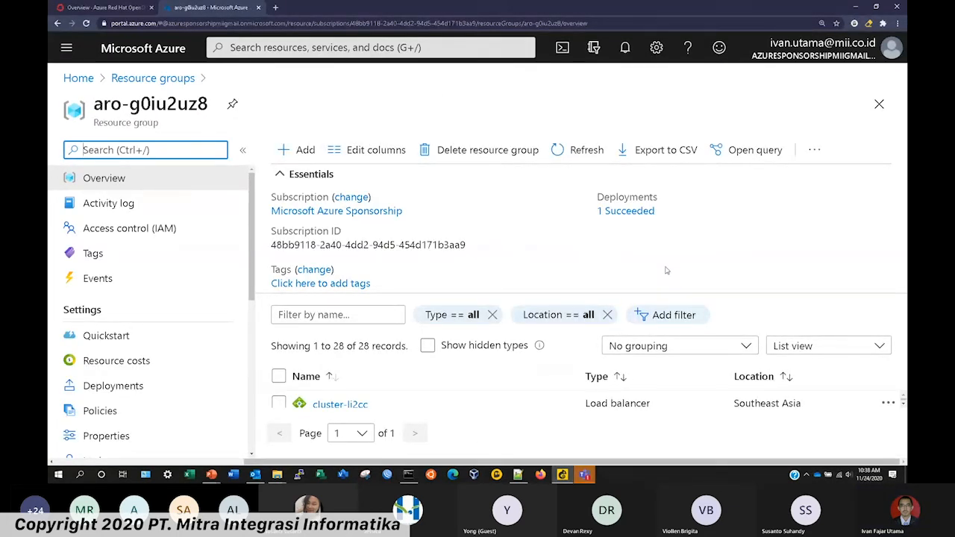
pyautogui.click(876, 6)
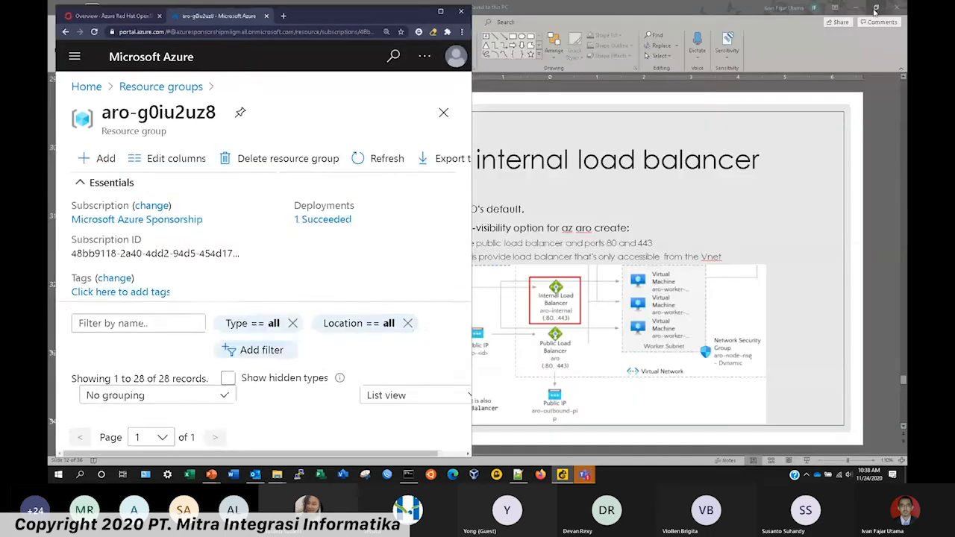
pyautogui.click(438, 15)
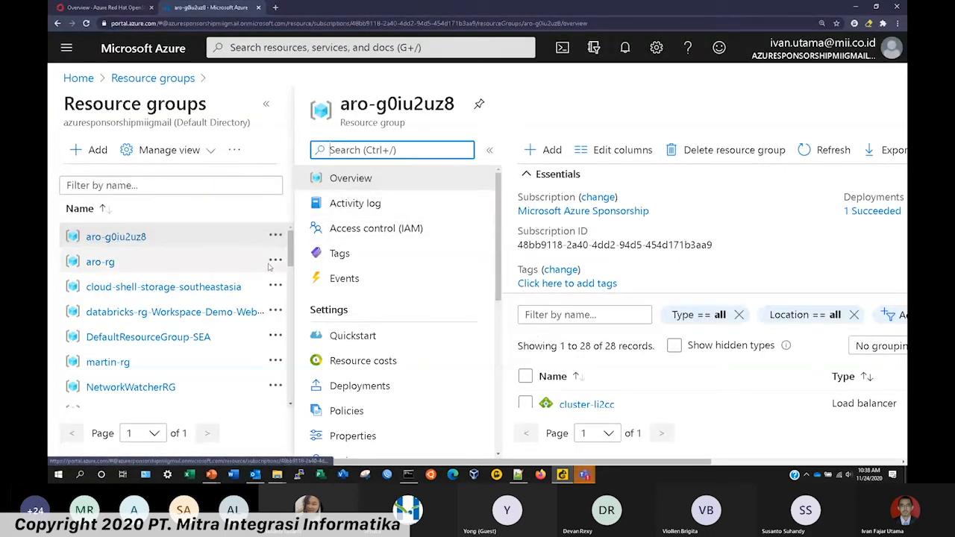
pyautogui.moveTo(685, 457); pyautogui.dragTo(877, 459)
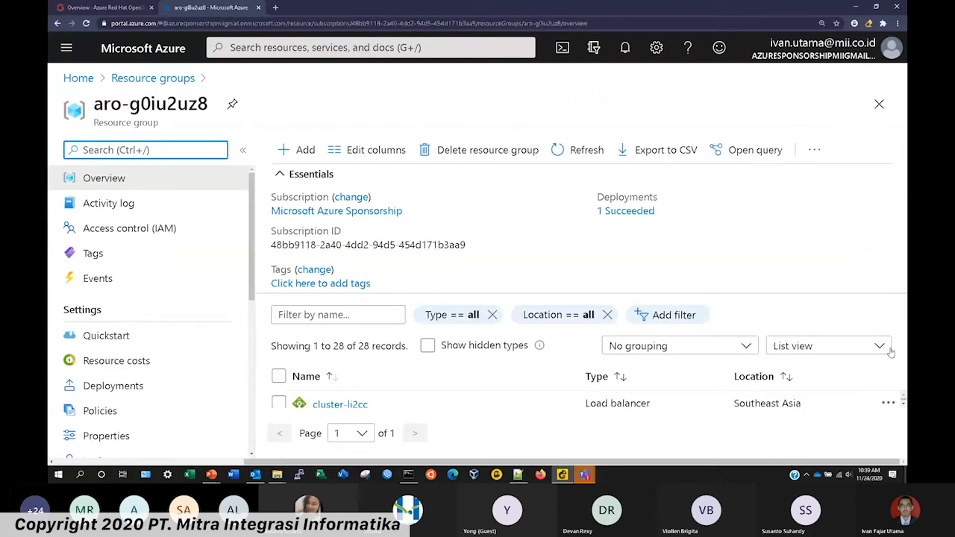
pyautogui.click(844, 243)
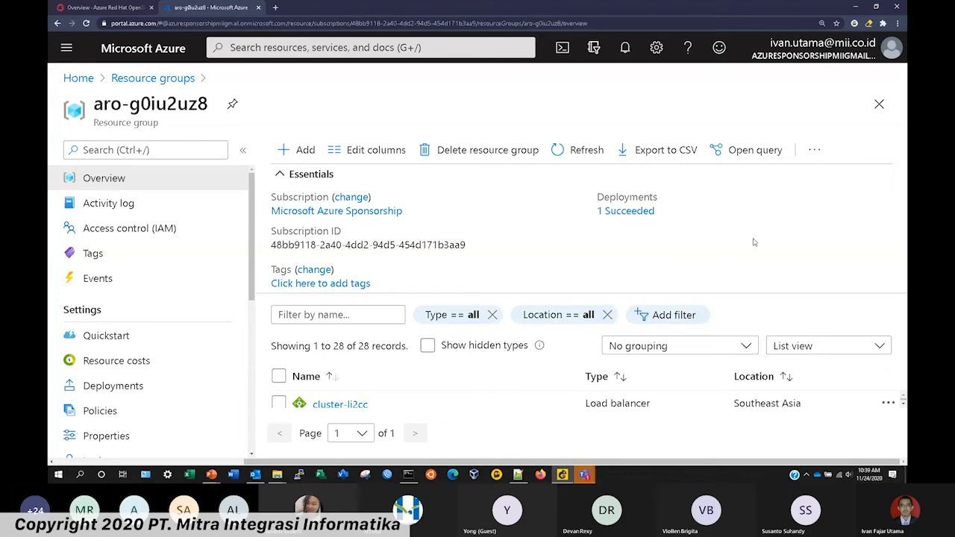
# Reduce the Azure portal page zoom to 125%.
pyautogui.click(898, 23)
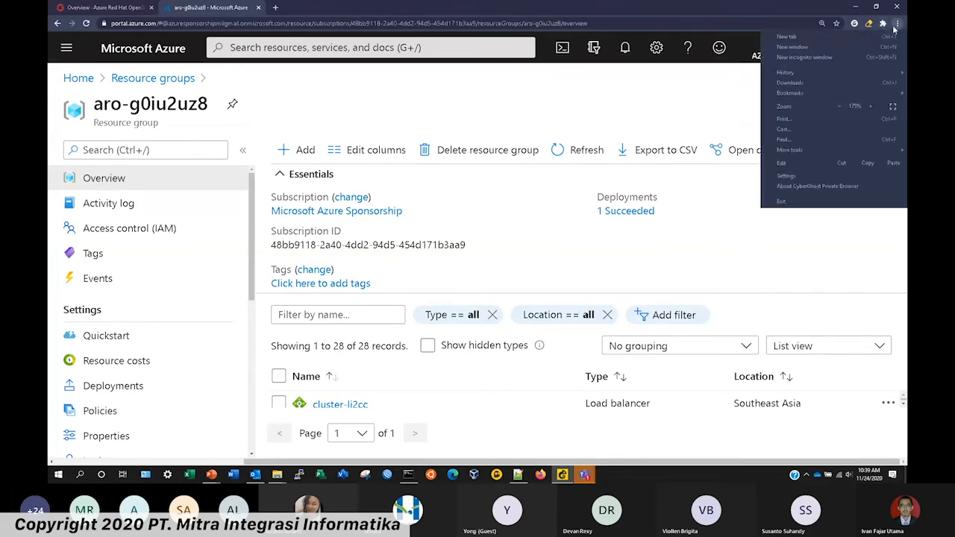
pyautogui.click(836, 107)
pyautogui.click(836, 107)
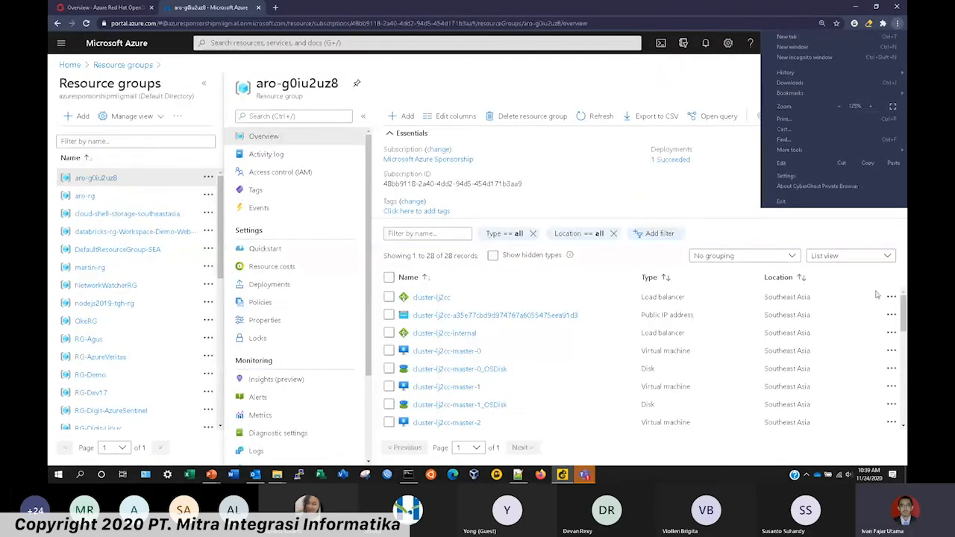
# Sort the resources of aro-g0iu2uz8 by type and review the list from disks to virtual machines.
pyautogui.click(666, 282)
pyautogui.click(664, 279)
pyautogui.scroll(-3, 642, 298)
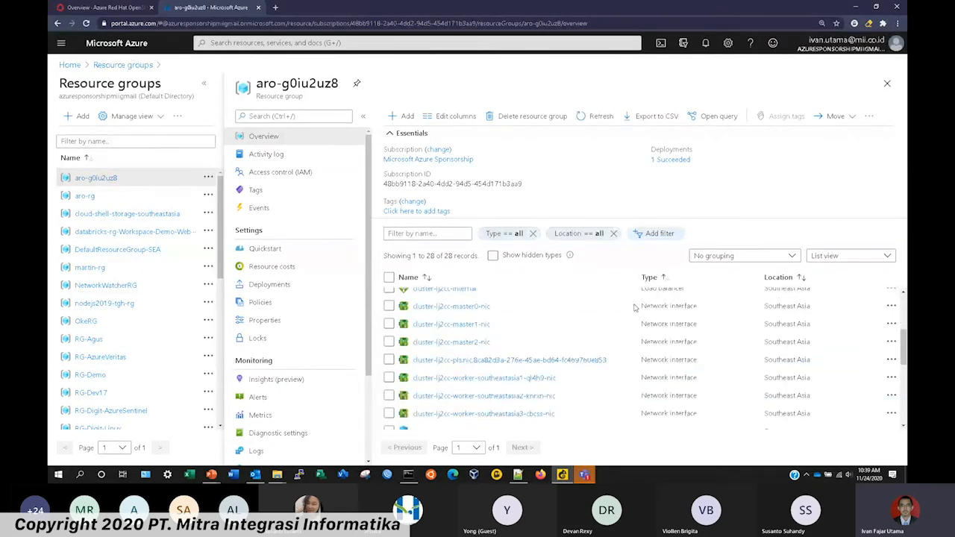
pyautogui.scroll(-5, 627, 323)
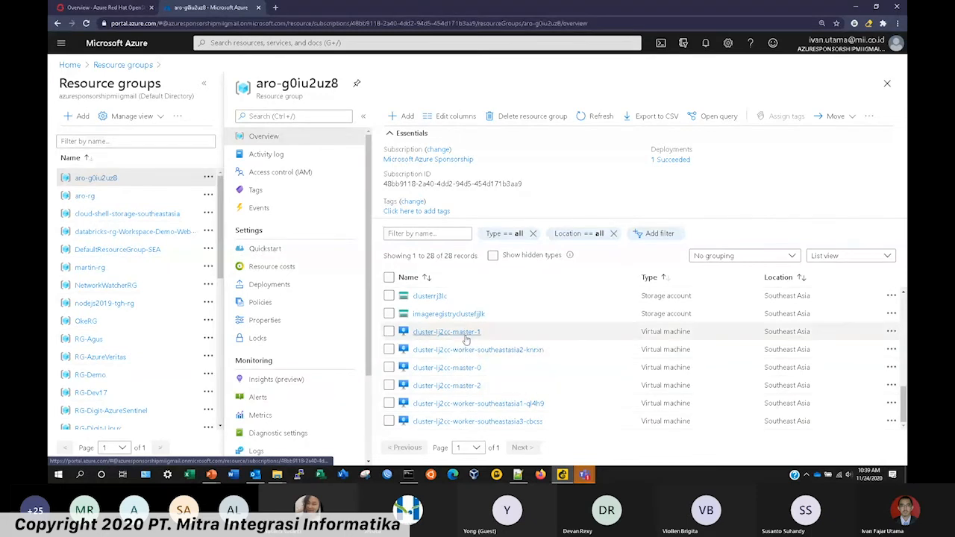
pyautogui.scroll(1, 600, 402)
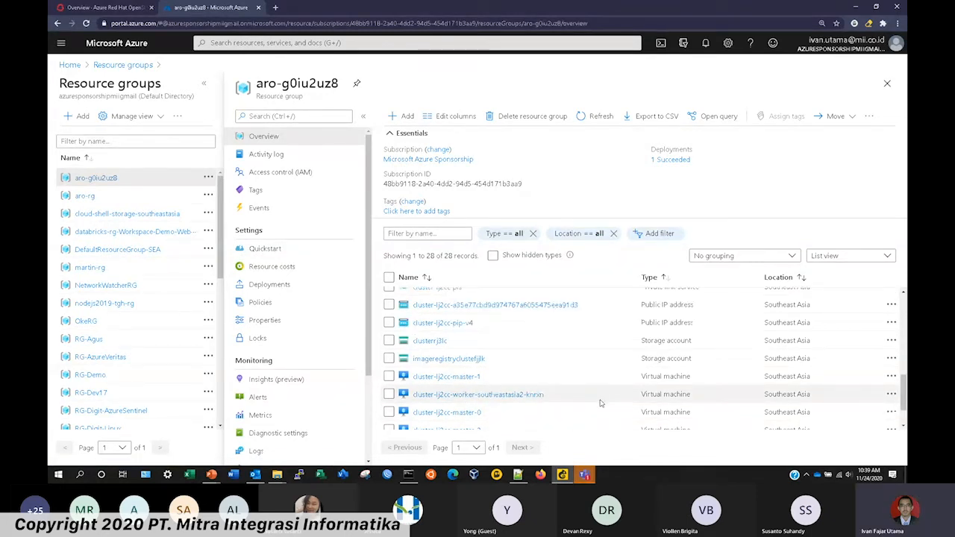
pyautogui.scroll(3, 593, 398)
pyautogui.scroll(4, 585, 391)
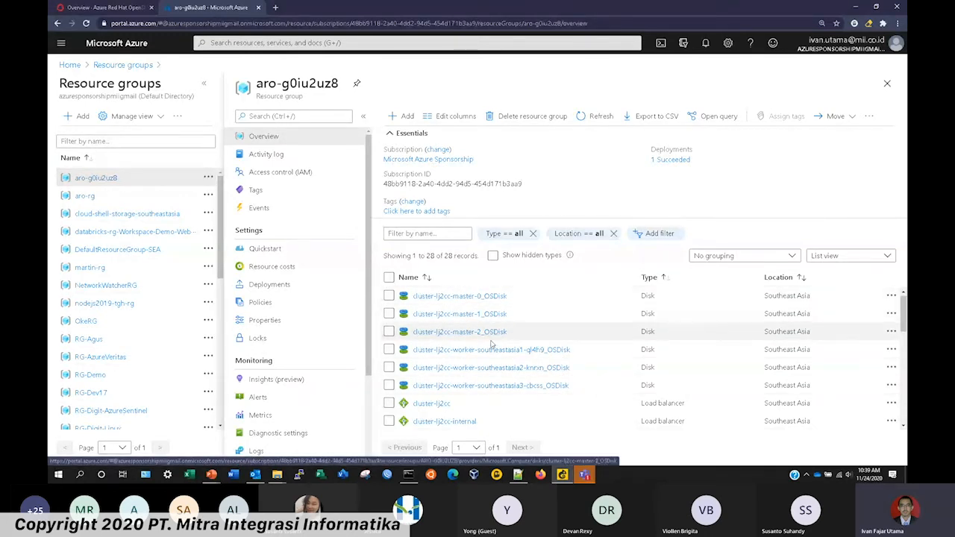
# Open the cluster-lj2cc-master-0_OSDisk disk and inspect its disk configuration.
pyautogui.click(485, 296)
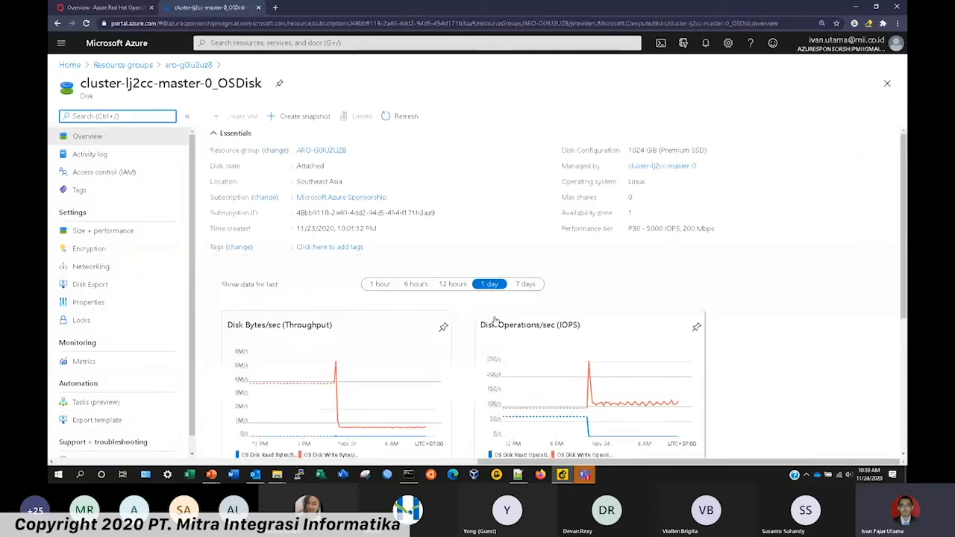
pyautogui.doubleClick(699, 149)
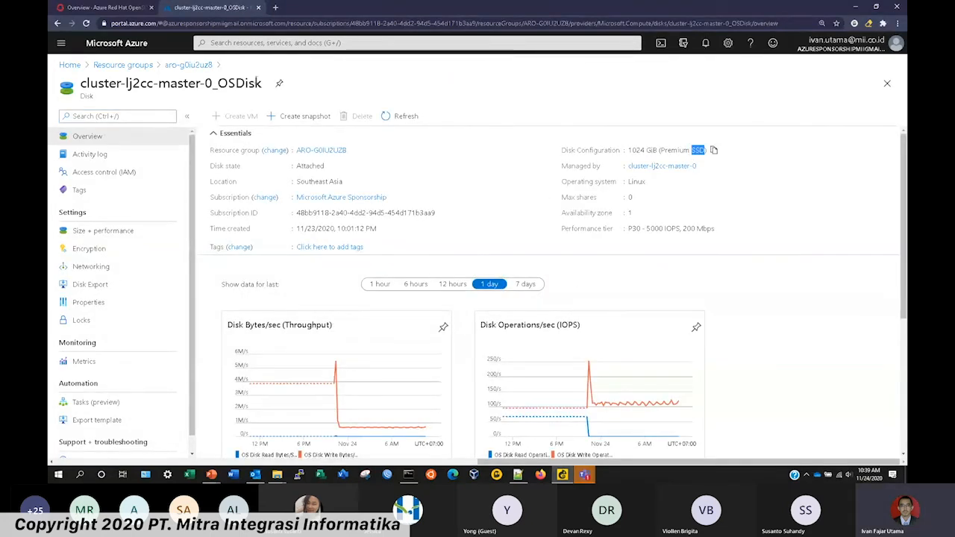
pyautogui.click(188, 65)
pyautogui.click(497, 297)
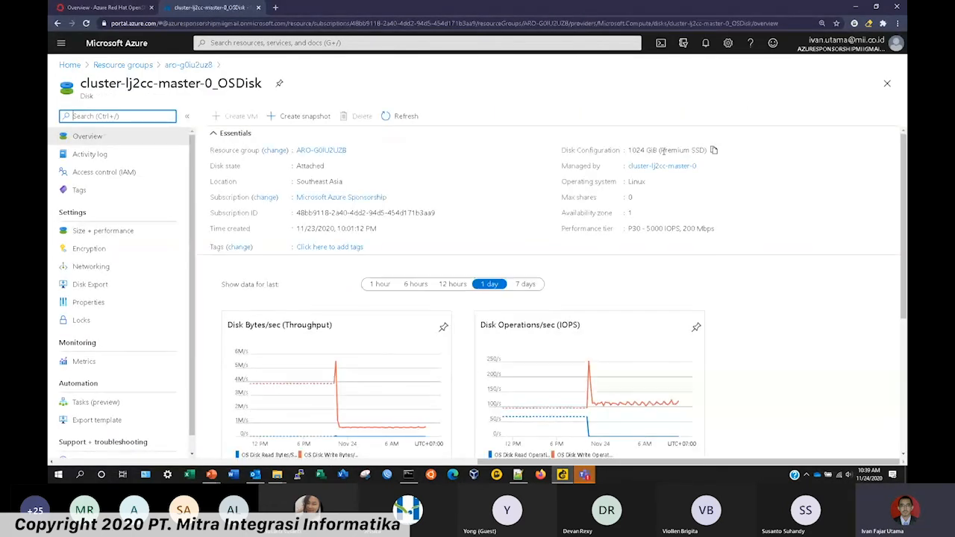
pyautogui.moveTo(661, 150); pyautogui.dragTo(704, 150)
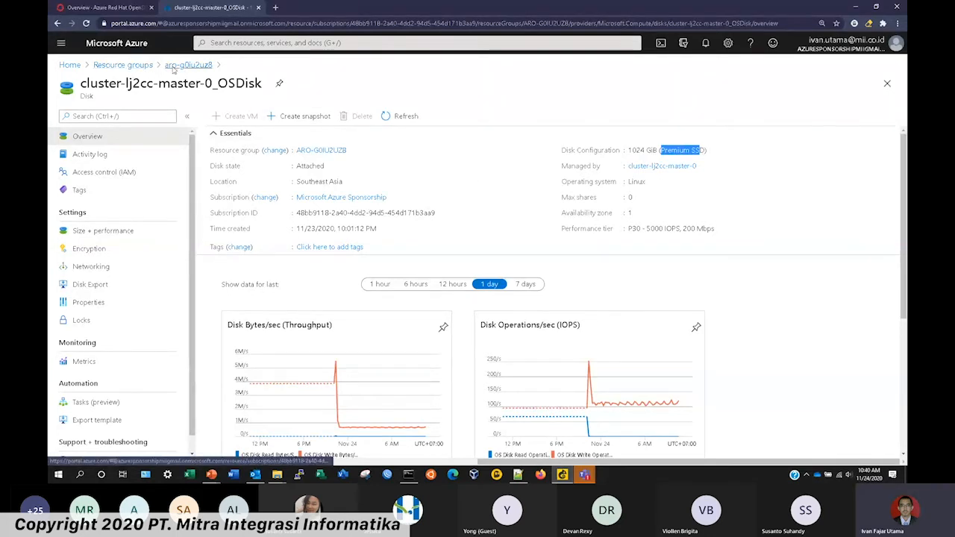
# Open the cluster-lj2cc-internal load balancer from the resource group and expand its backend pool to examine the virtual machines.
pyautogui.click(174, 69)
pyautogui.scroll(-1, 646, 329)
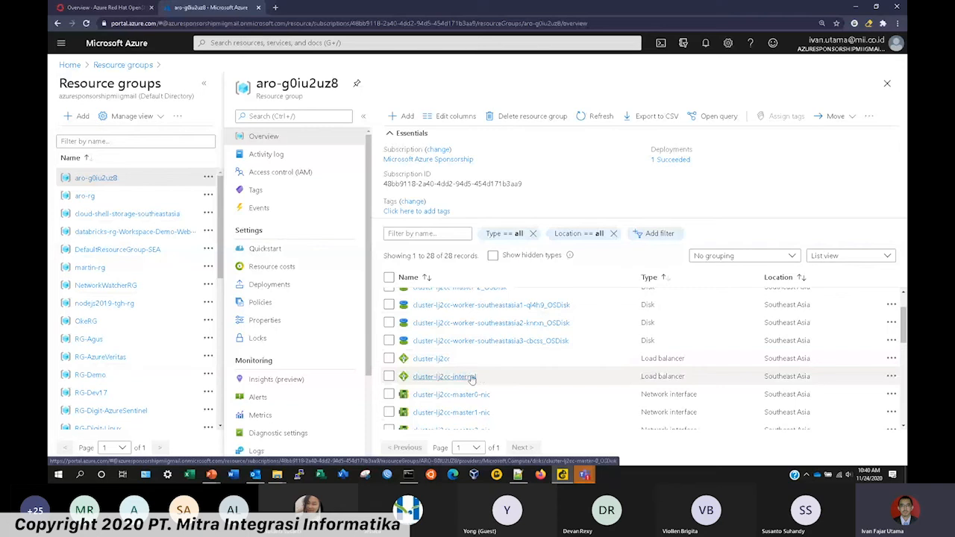
pyautogui.click(444, 376)
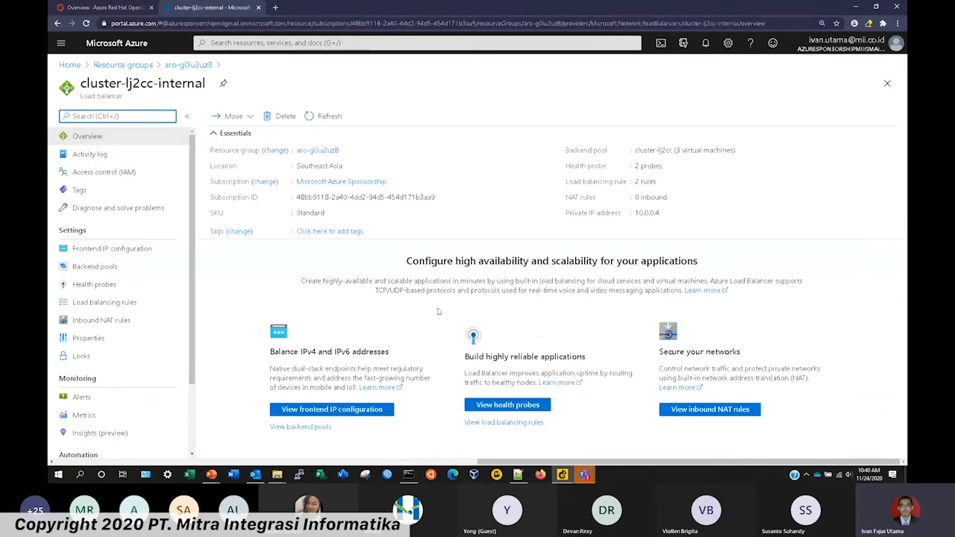
pyautogui.click(95, 266)
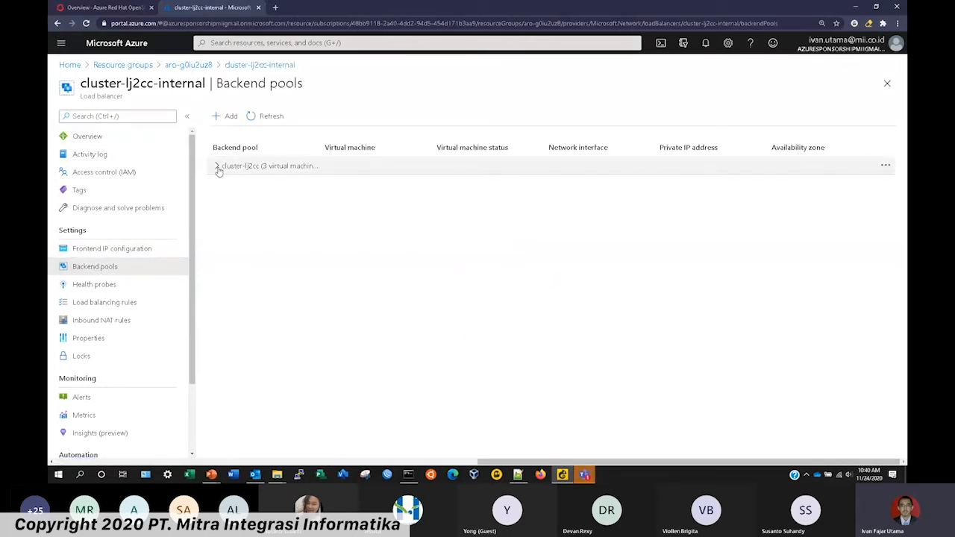
pyautogui.click(218, 166)
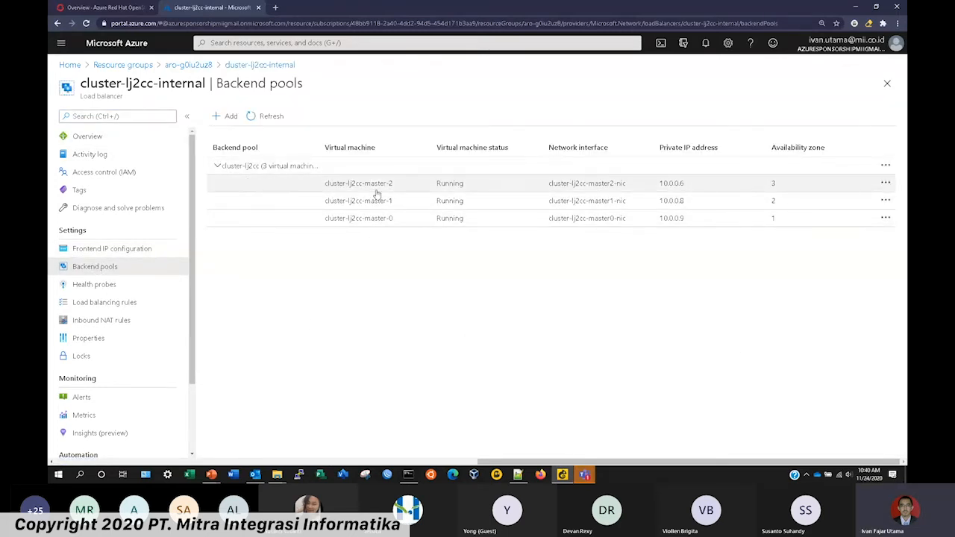
# Open the cluster-lj2cc load balancer and examine its frontend IP configuration and the virtual machines in its backend pool.
pyautogui.click(201, 67)
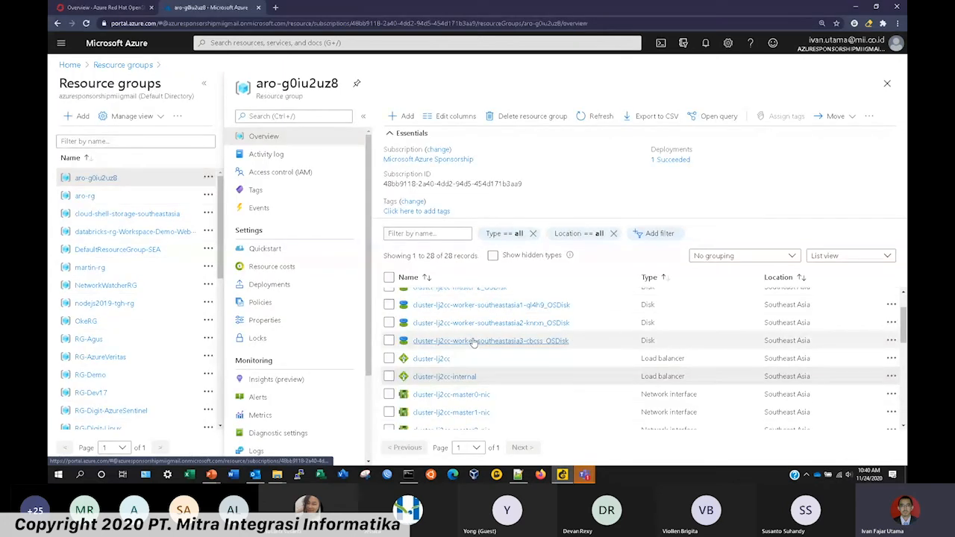
pyautogui.click(439, 359)
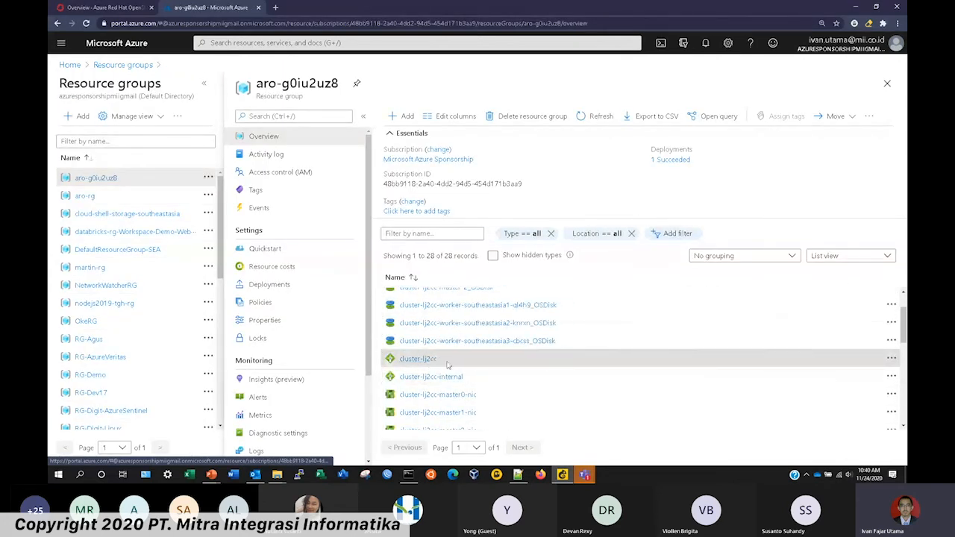
pyautogui.click(159, 252)
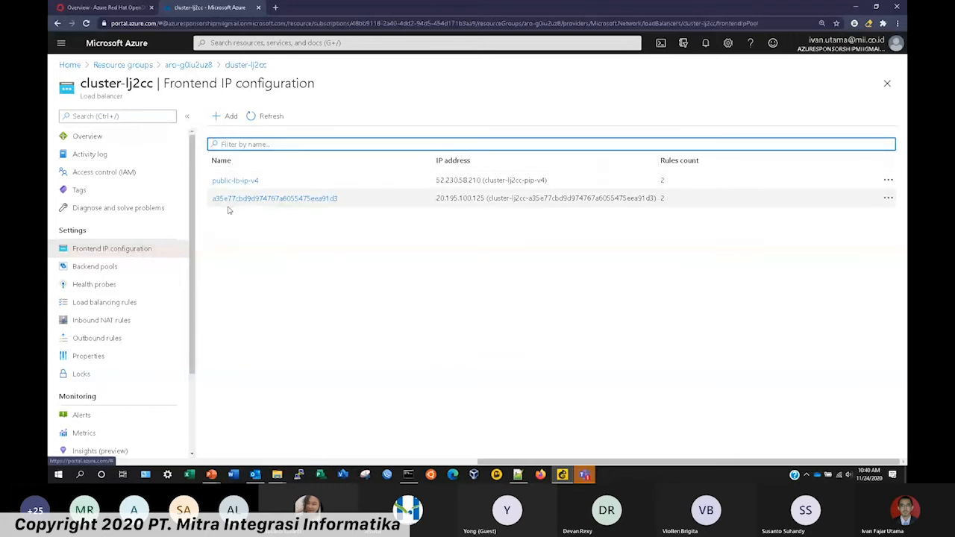
pyautogui.click(140, 266)
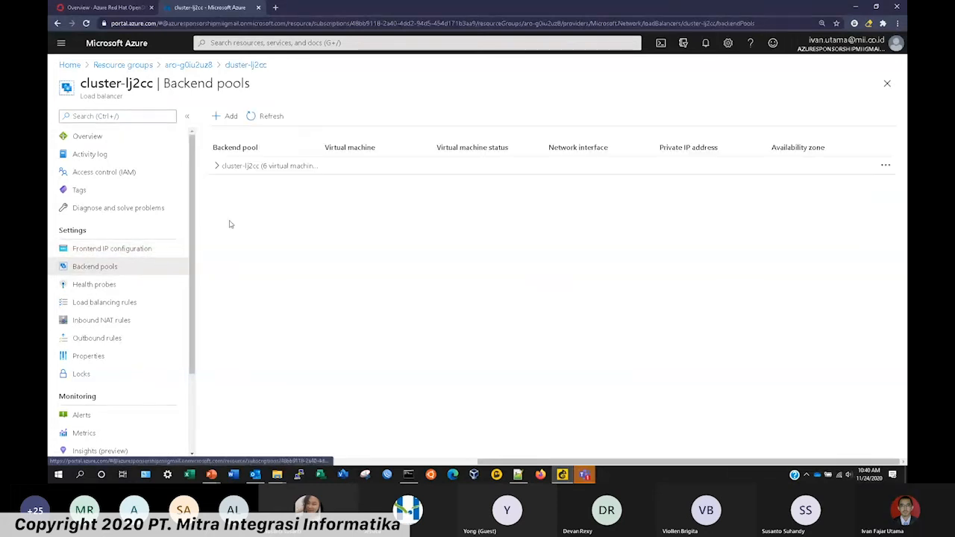
pyautogui.click(217, 166)
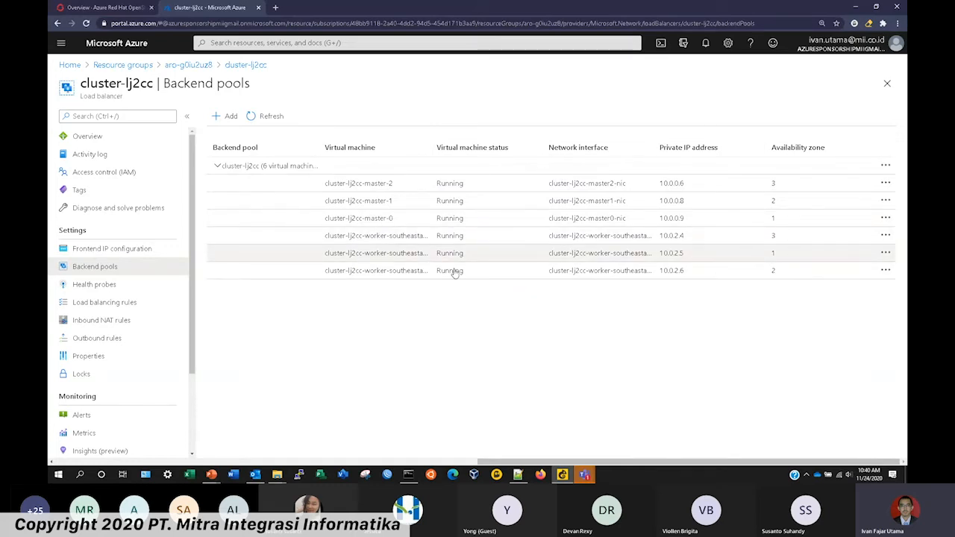
# Open the private DNS zone g0iu2uz8.southeastasia.aroapp.io from the resource group to examine its record sets.
pyautogui.click(188, 65)
pyautogui.scroll(-3, 542, 399)
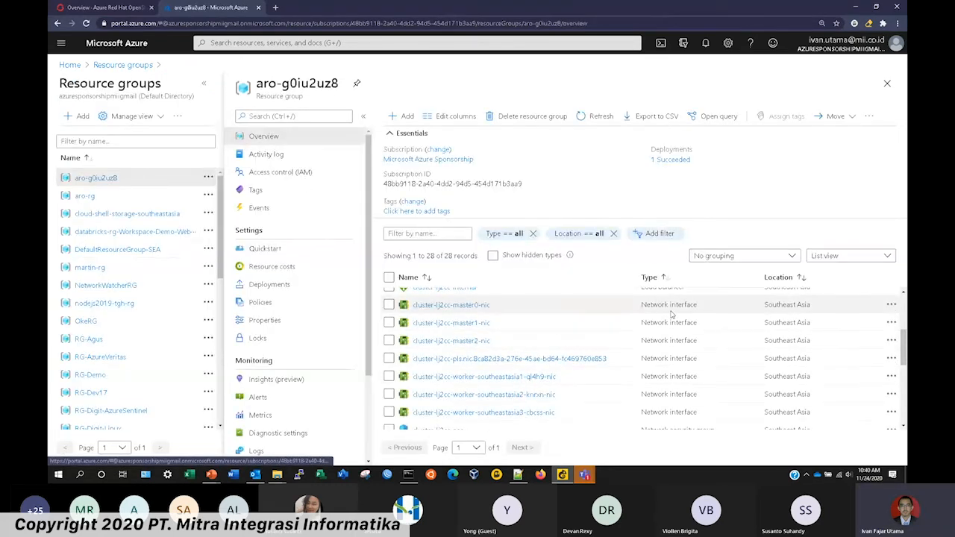
pyautogui.scroll(-2, 673, 313)
pyautogui.scroll(-2, 680, 373)
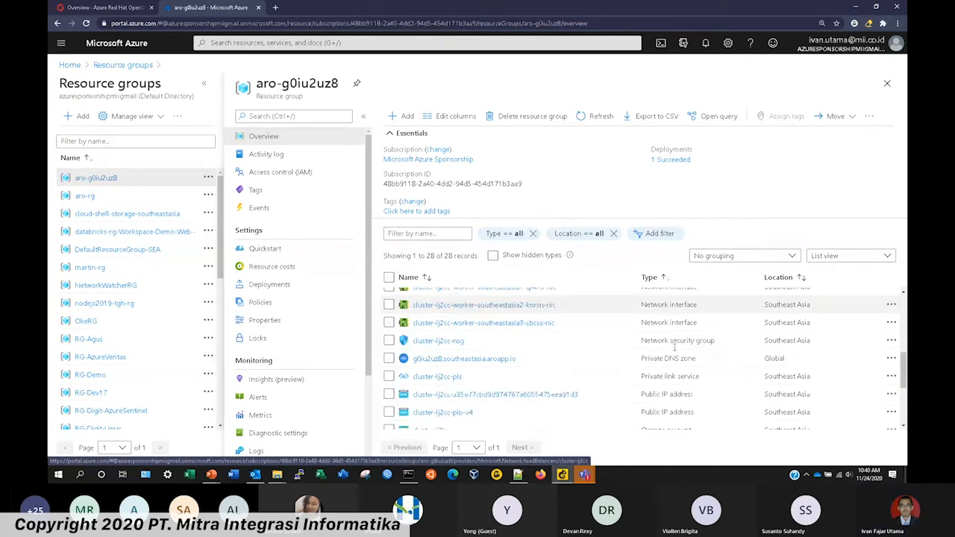
pyautogui.click(507, 359)
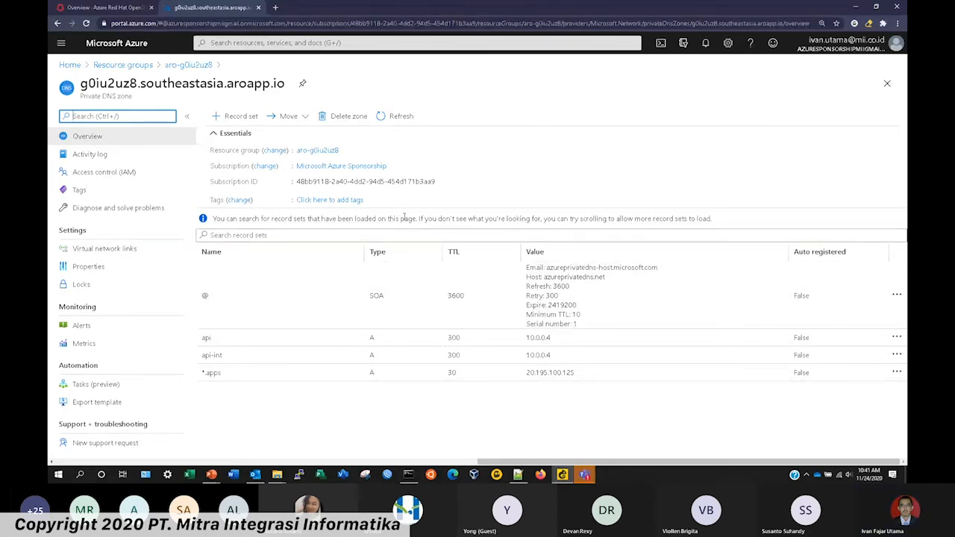
# Return to the aro-g0iu2uz8 resource group and review its storage accounts and virtual machines.
pyautogui.click(190, 65)
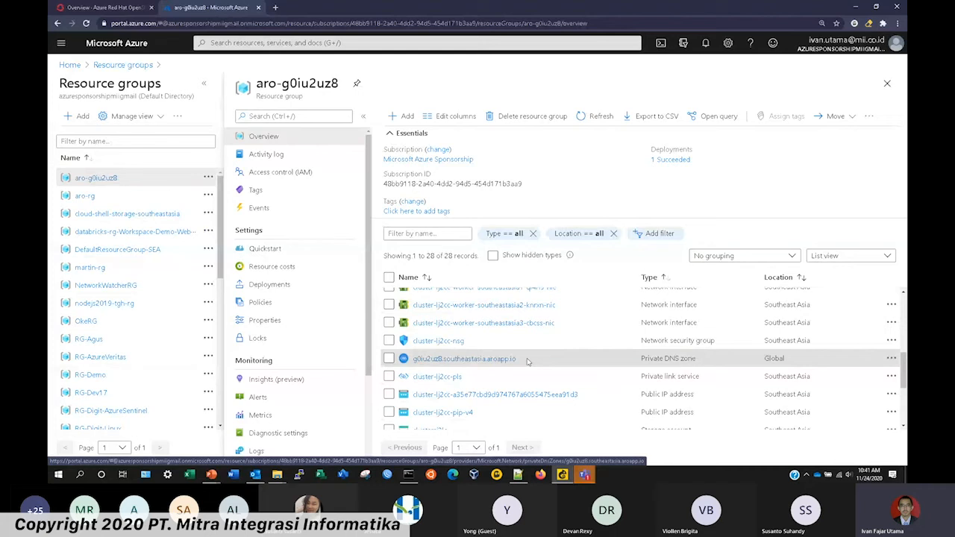
pyautogui.scroll(-2, 523, 373)
pyautogui.scroll(-1, 524, 375)
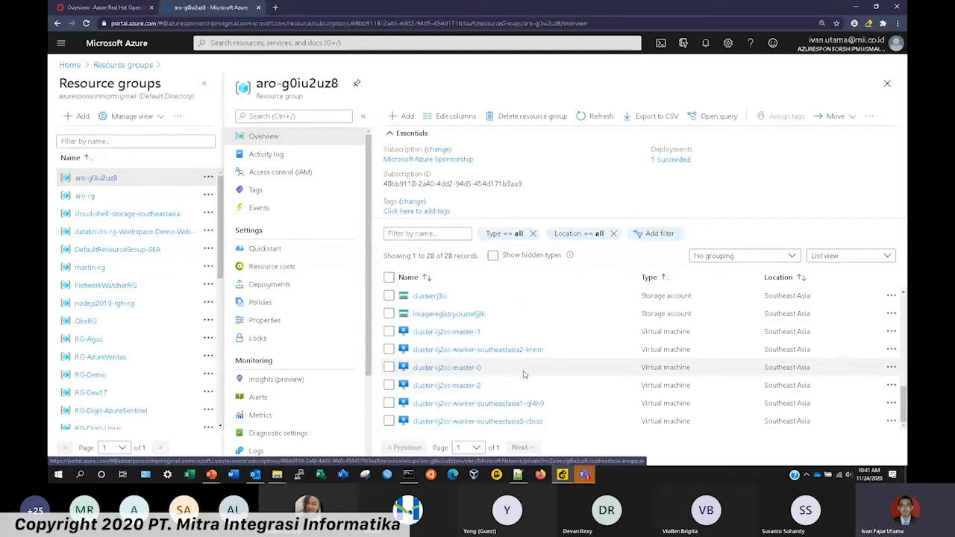
pyautogui.scroll(1, 524, 374)
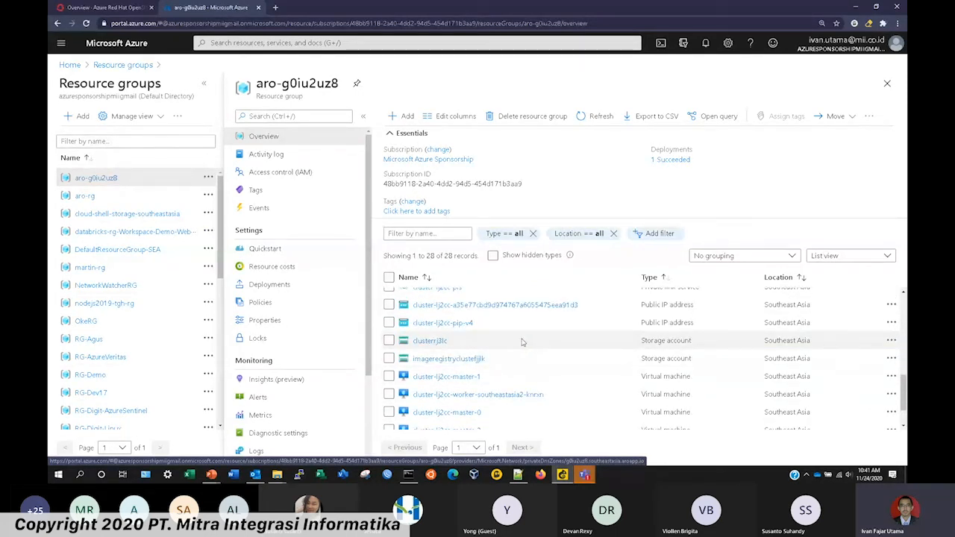
# Open the storage accounts clusterrj3lc and imageregistryclustefjjlk in turn to view their overviews, returning to the aro-g0iu2uz8 resource group.
pyautogui.click(436, 341)
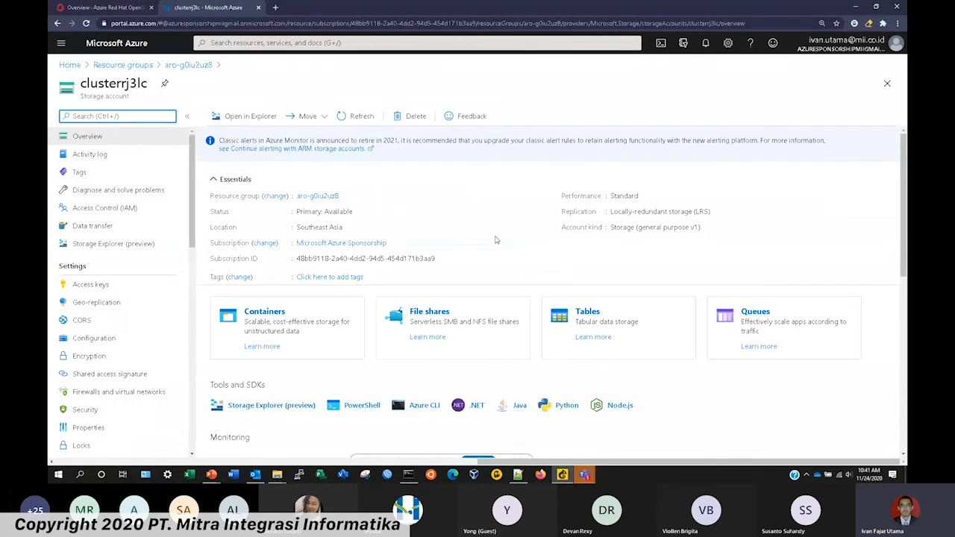
pyautogui.click(192, 67)
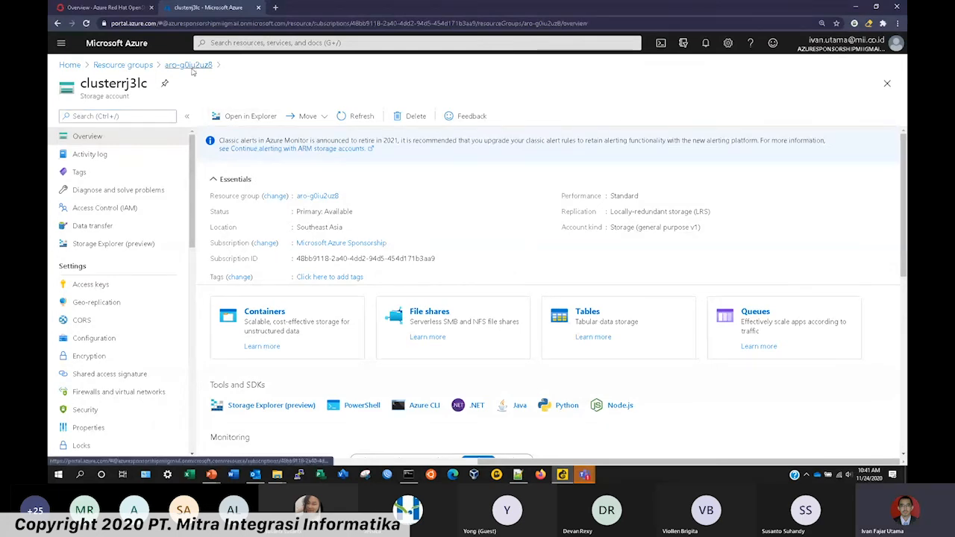
pyautogui.click(447, 359)
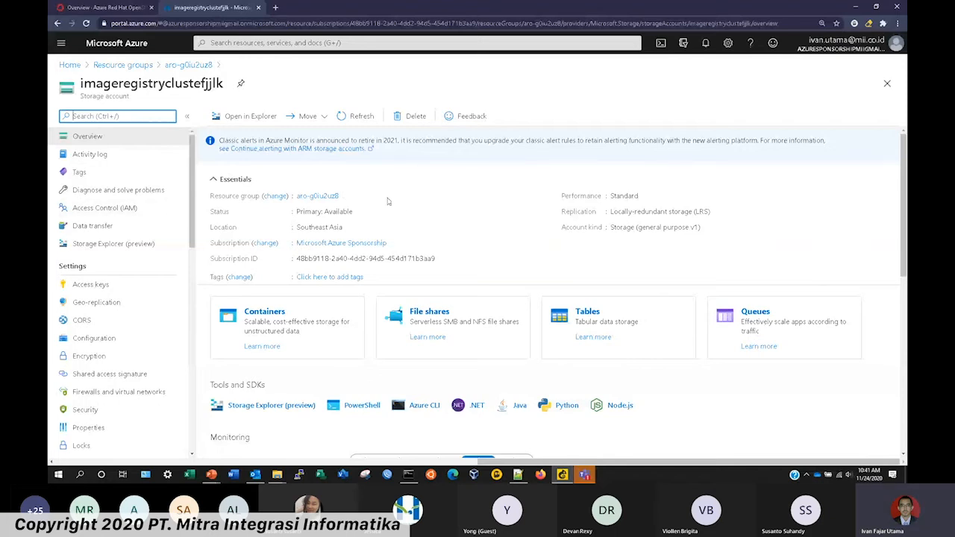
pyautogui.click(173, 68)
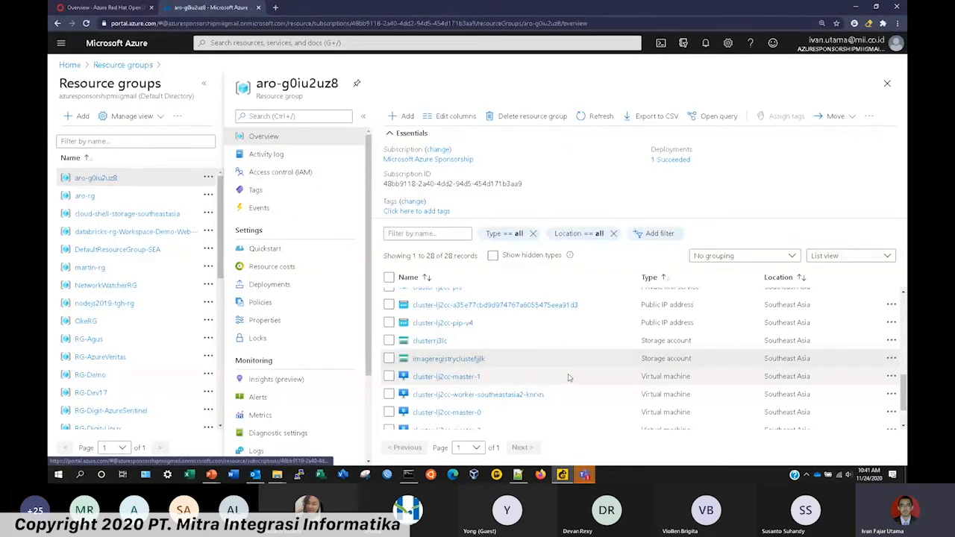
# Review the aro-g0iu2uz8 resource list, examining its virtual machines, private DNS zone, network interfaces, load balancers and OS disks.
pyautogui.scroll(-2, 589, 351)
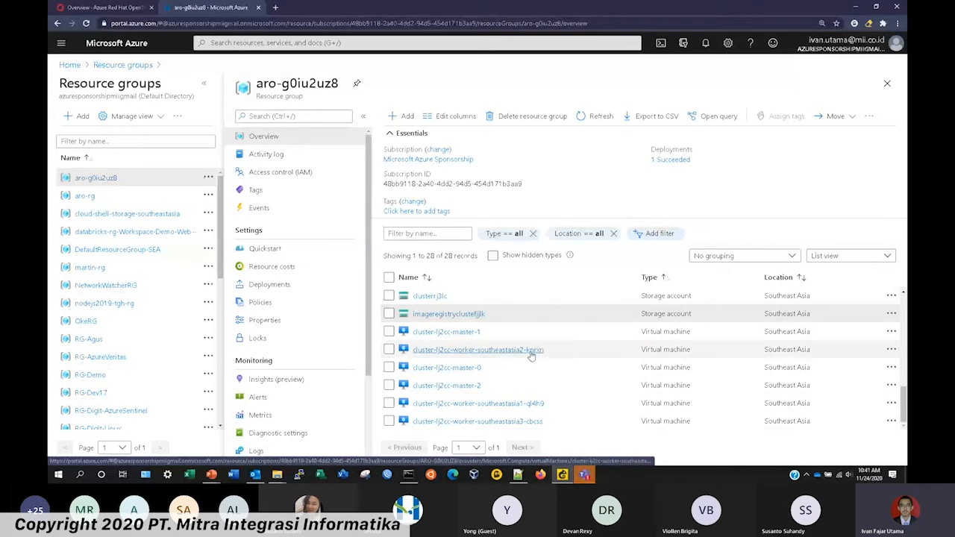
pyautogui.scroll(2, 597, 343)
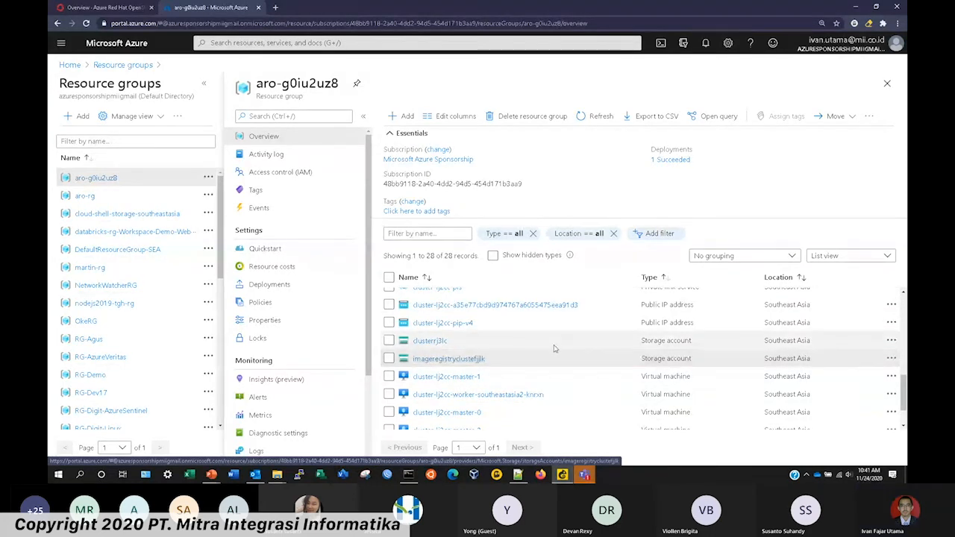
pyautogui.scroll(2, 556, 351)
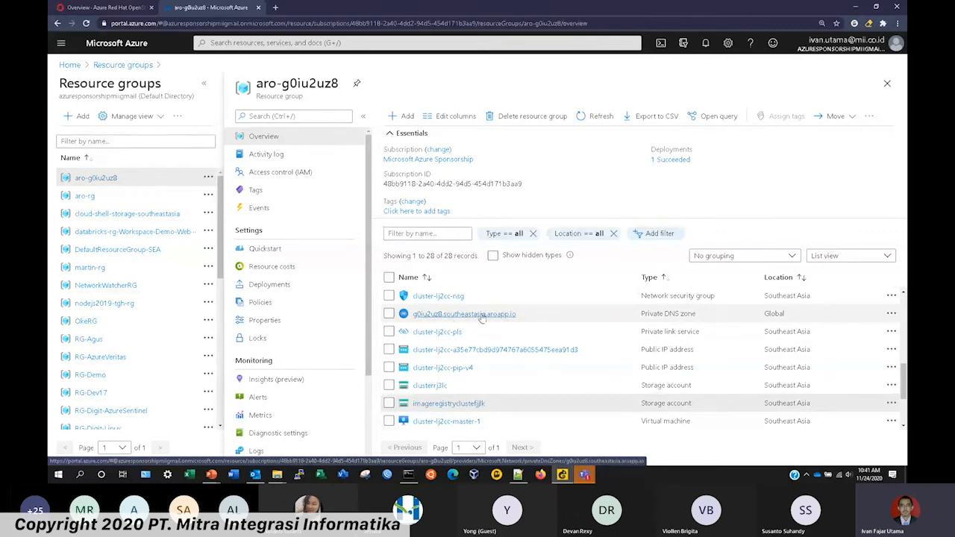
pyautogui.scroll(5, 561, 386)
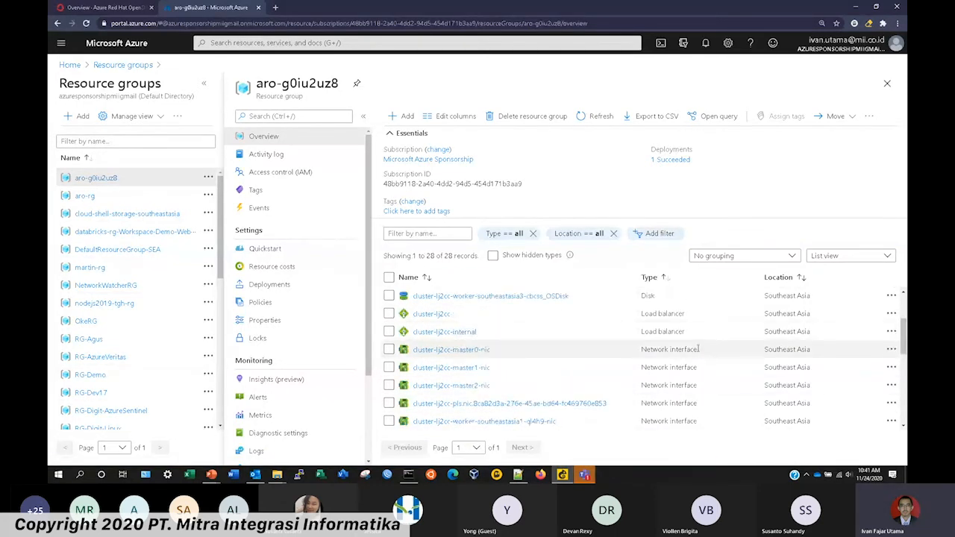
pyautogui.scroll(-3, 515, 332)
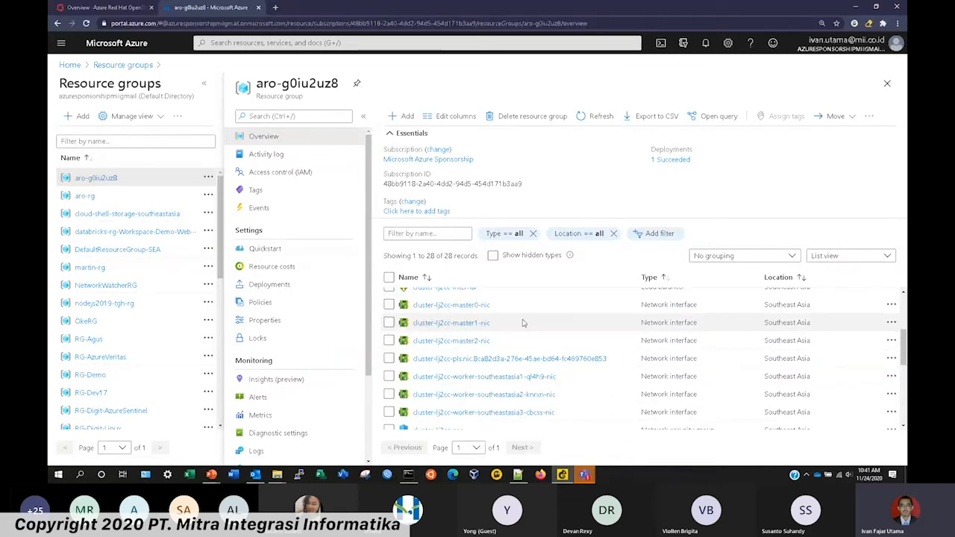
pyautogui.scroll(5, 544, 341)
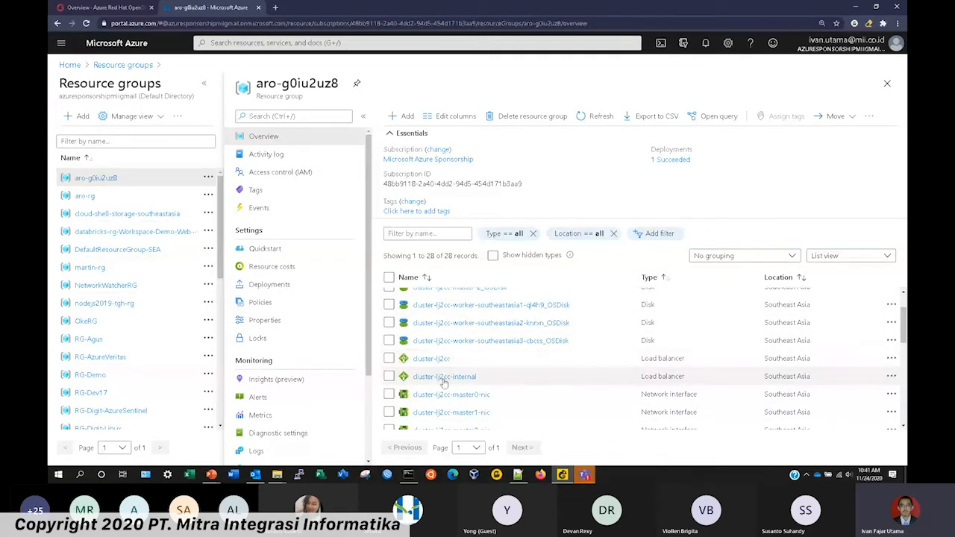
pyautogui.scroll(2, 572, 358)
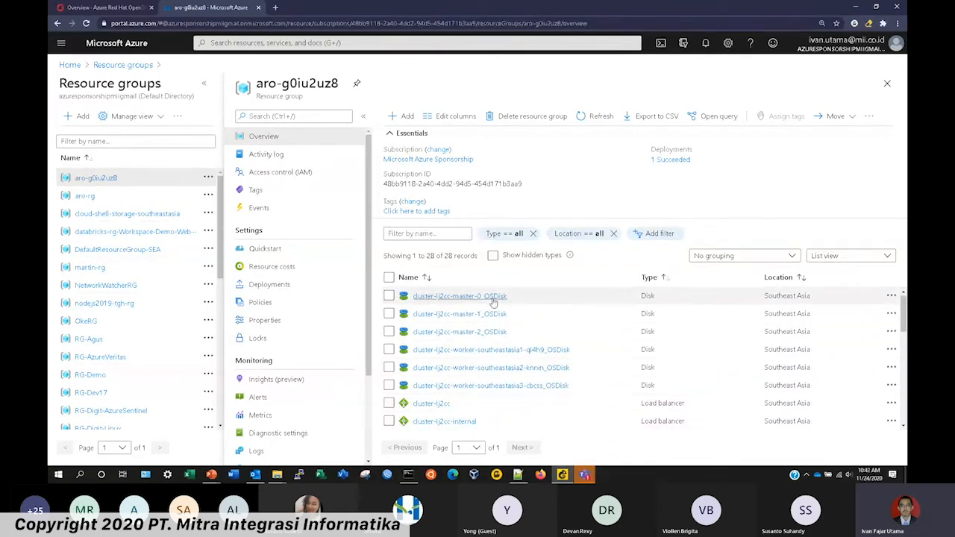
pyautogui.scroll(-8, 504, 317)
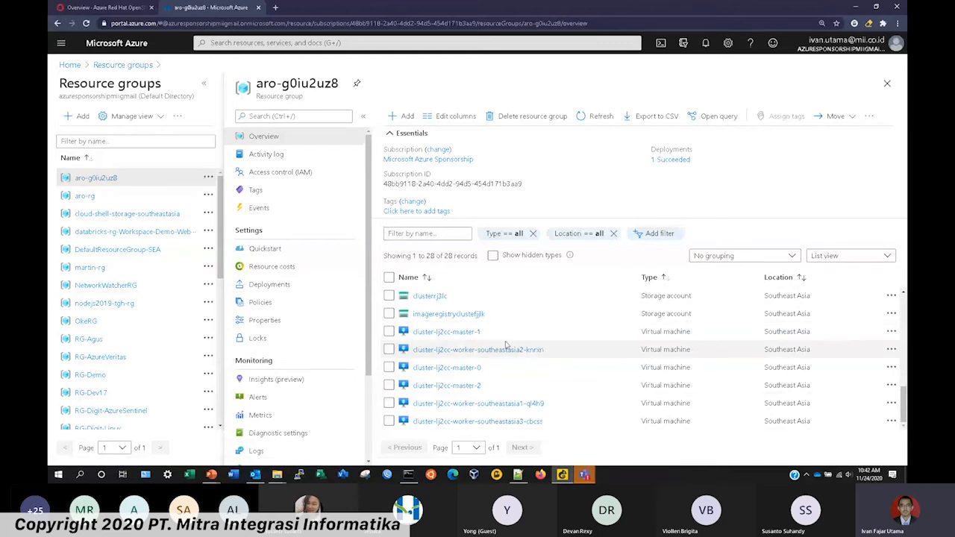
# Switch to the OpenShift web console and examine the cluster utilization, inventory and status on the overview page.
pyautogui.click(107, 11)
pyautogui.scroll(-5, 386, 193)
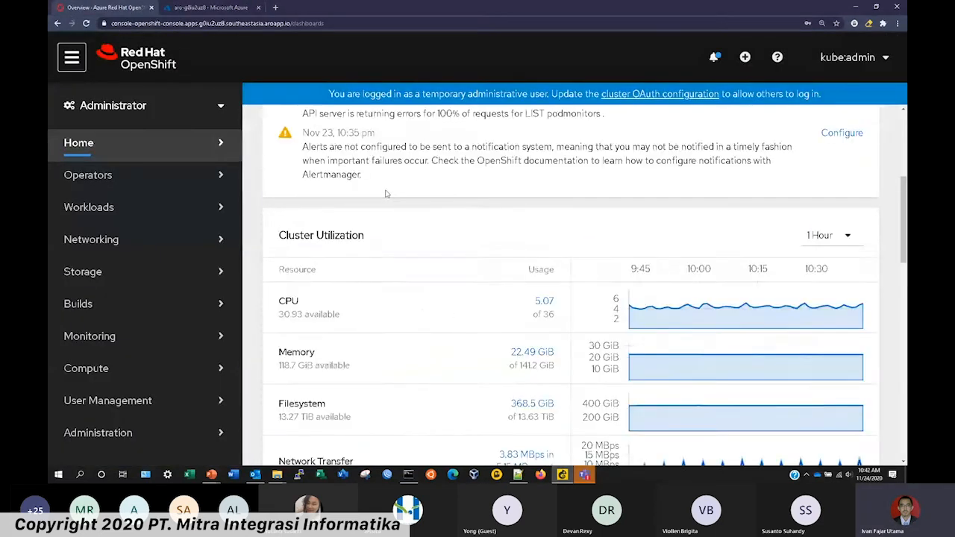
pyautogui.scroll(-8, 386, 193)
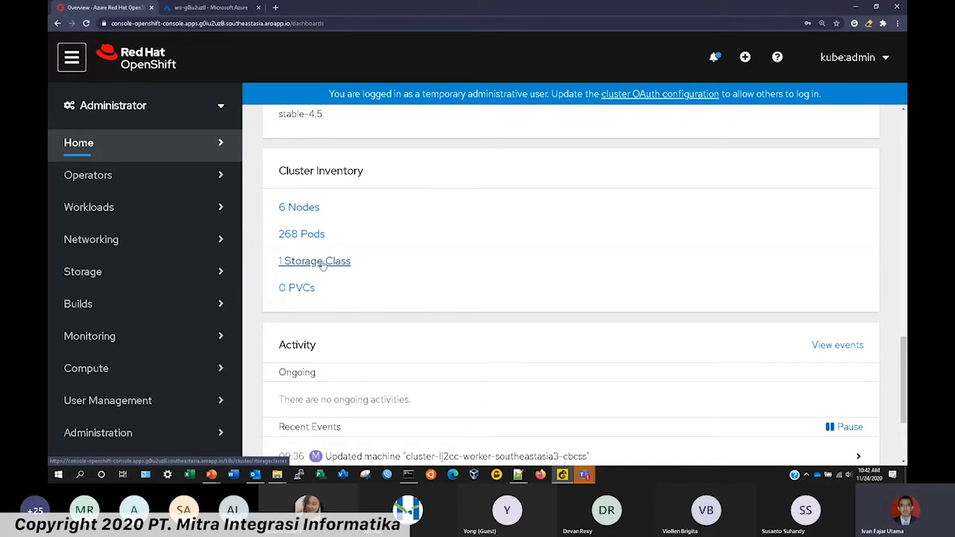
pyautogui.scroll(15, 302, 262)
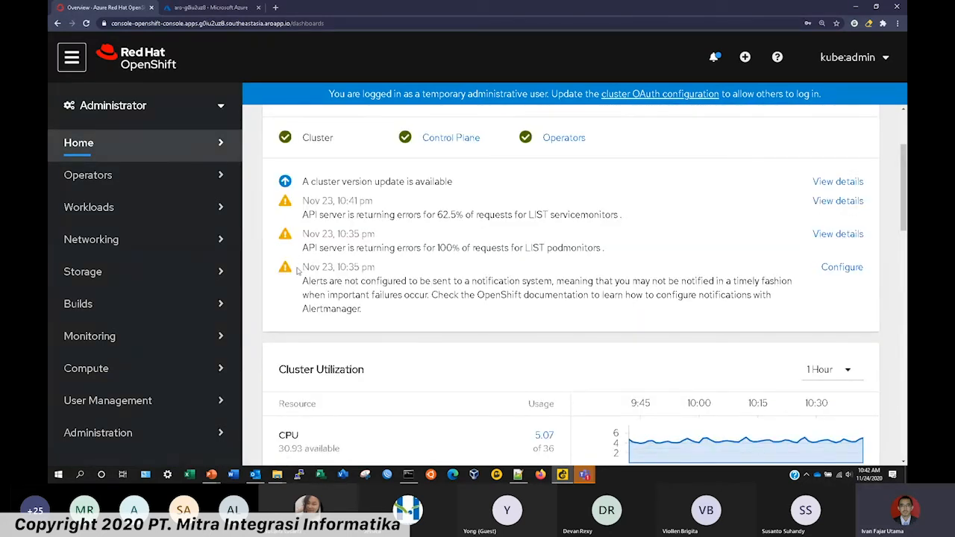
# Lower the browser zoom on the cluster overview to 110% and raise it one level to 125%.
pyautogui.click(896, 24)
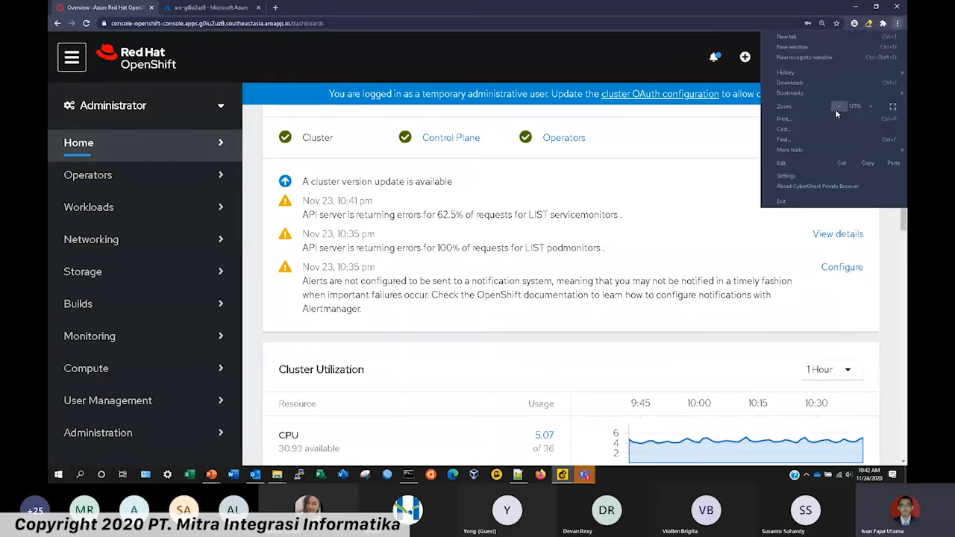
pyautogui.click(837, 106)
pyautogui.click(836, 107)
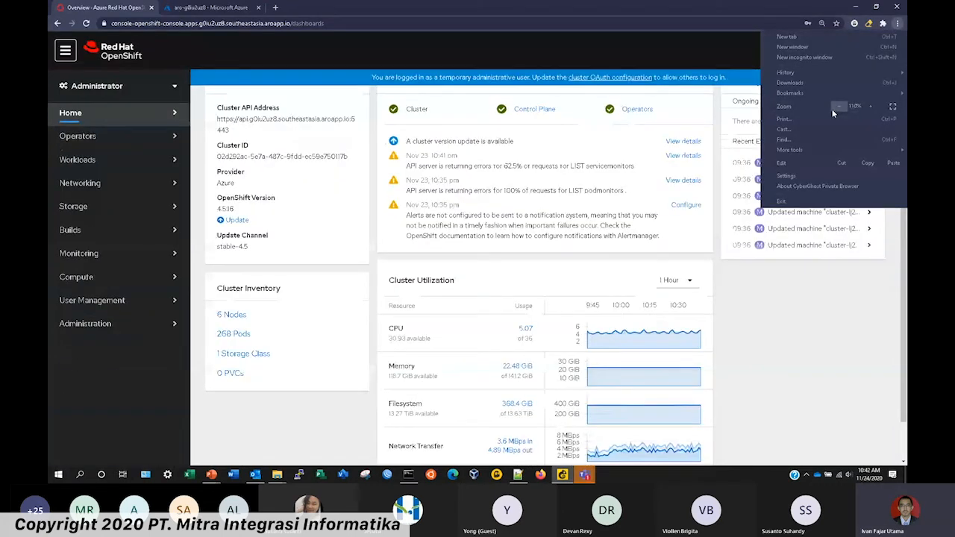
pyautogui.click(737, 291)
pyautogui.scroll(2, 396, 153)
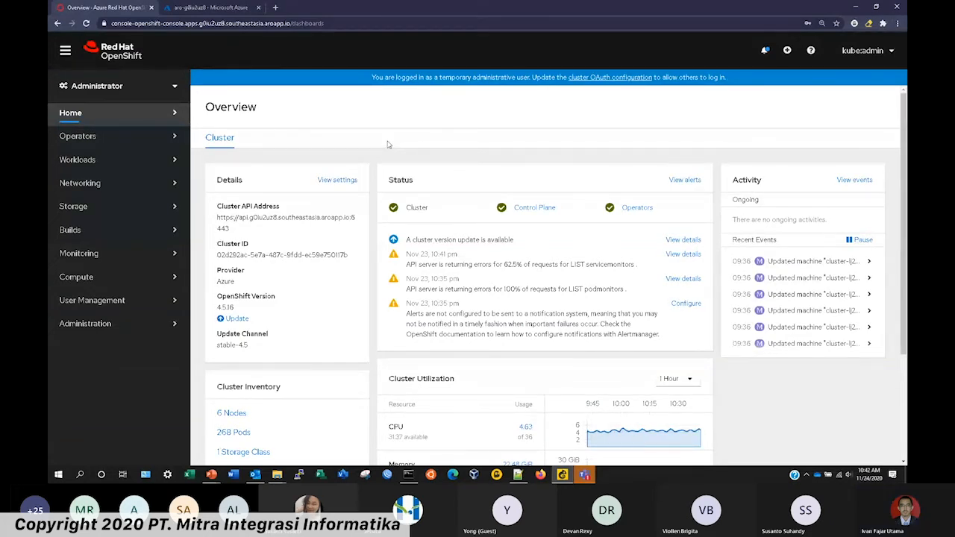
pyautogui.click(897, 23)
pyautogui.click(871, 107)
pyautogui.click(388, 131)
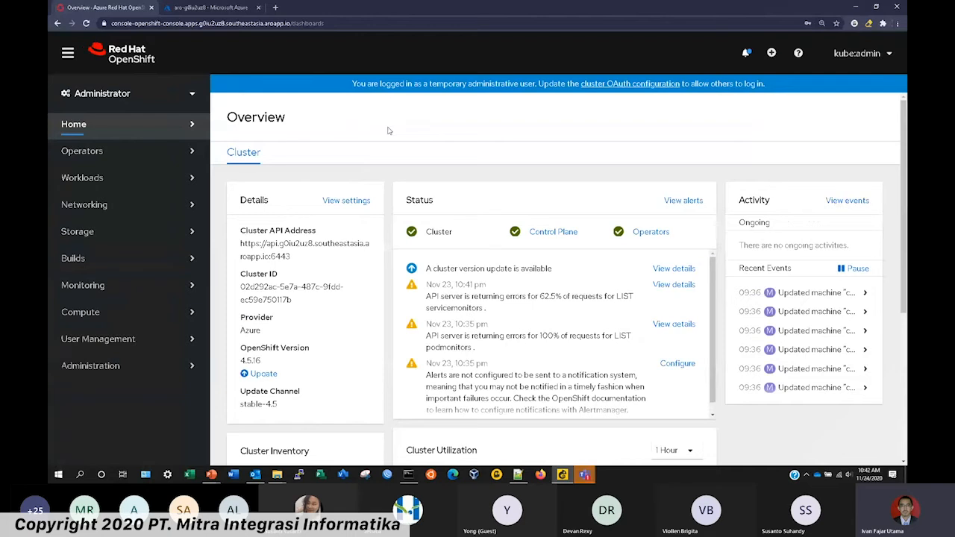
# Switch the console to the Developer perspective and open the Add page for the mii project.
pyautogui.click(195, 94)
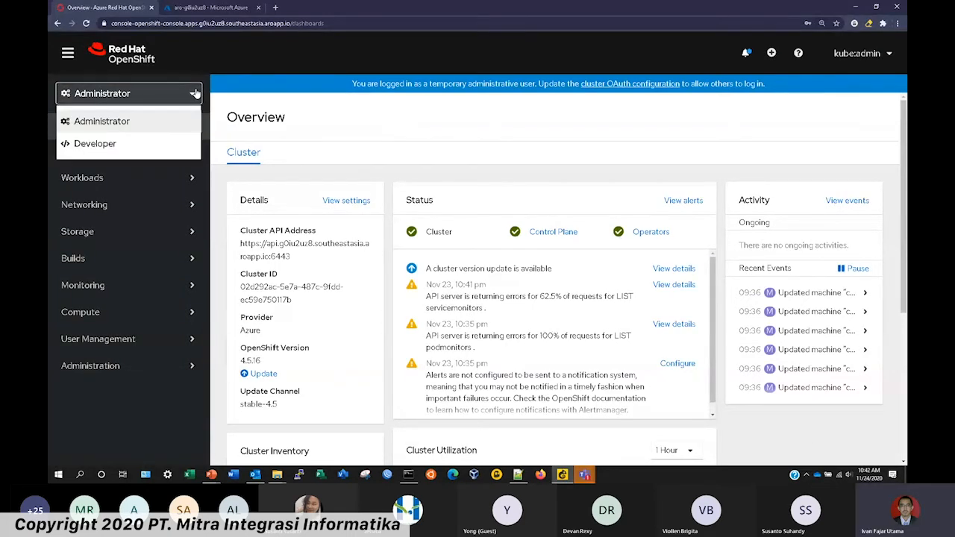
pyautogui.click(163, 145)
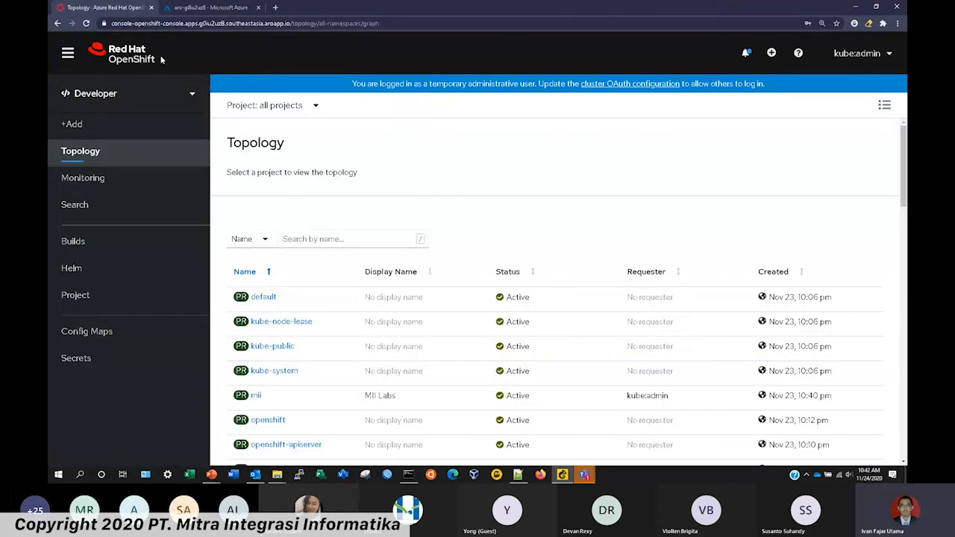
pyautogui.click(102, 125)
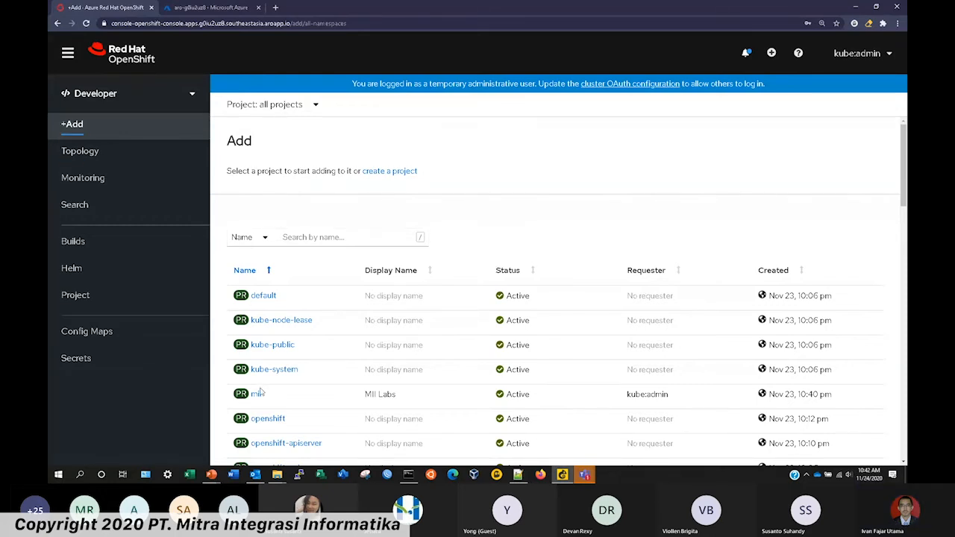
pyautogui.click(258, 393)
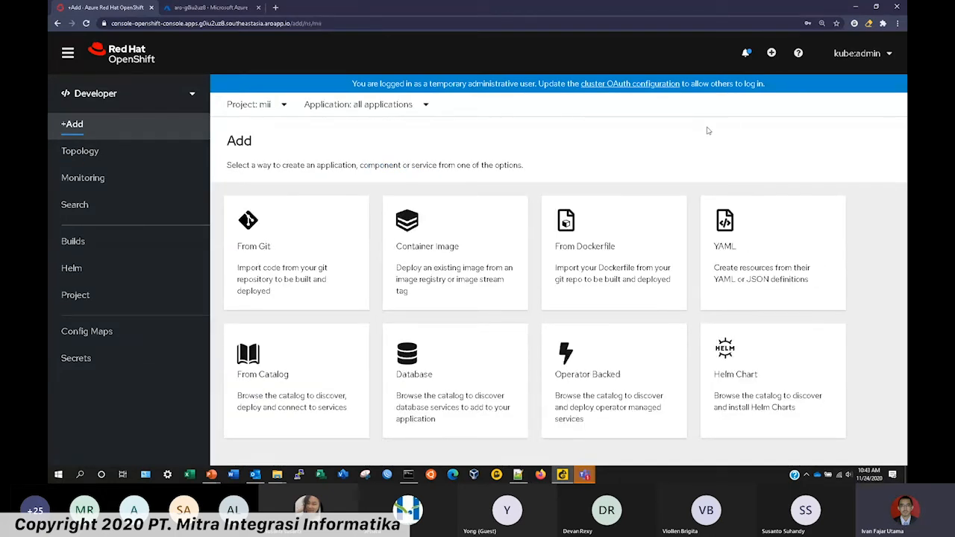
# Open the Developer Catalog, narrow it to the PHP language category and clear the Operator Backed type filter.
pyautogui.click(261, 366)
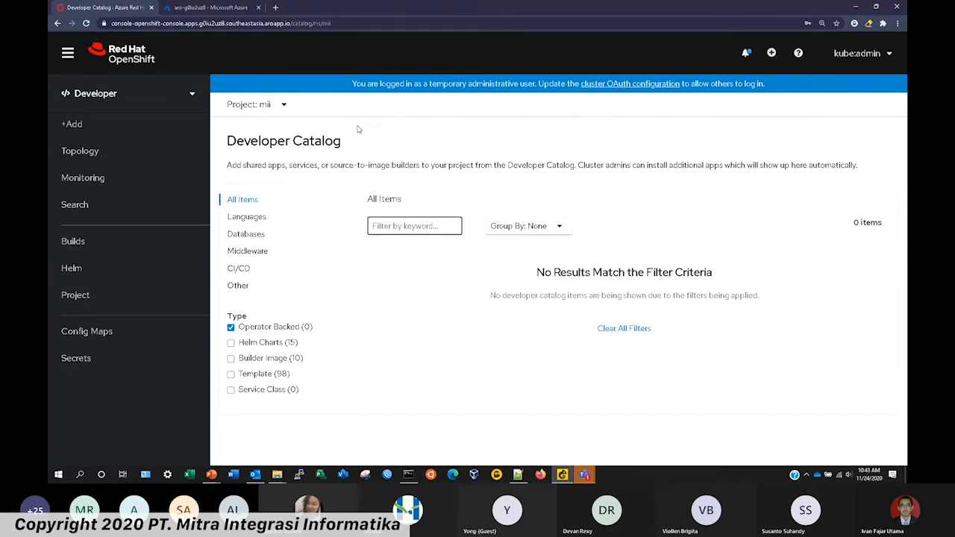
pyautogui.click(266, 218)
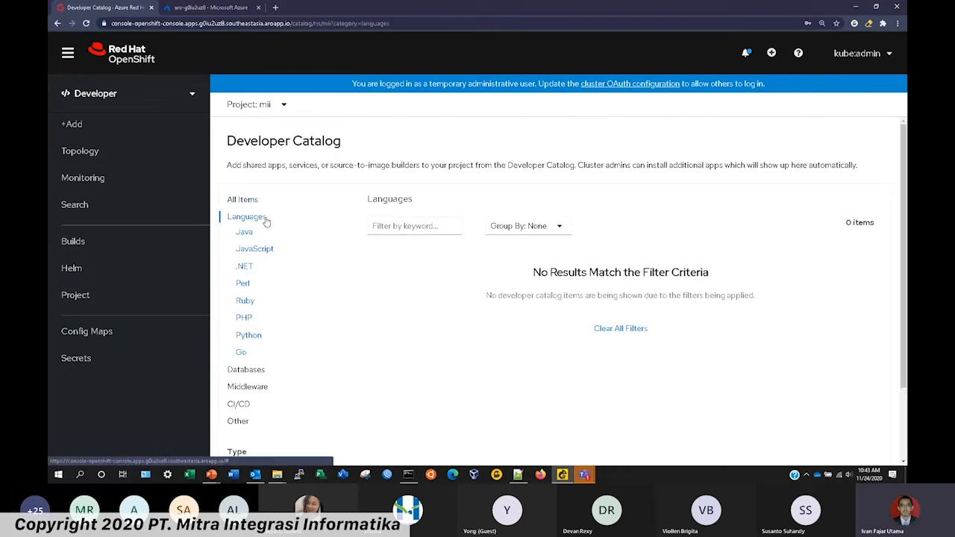
pyautogui.click(247, 318)
pyautogui.scroll(-1, 309, 320)
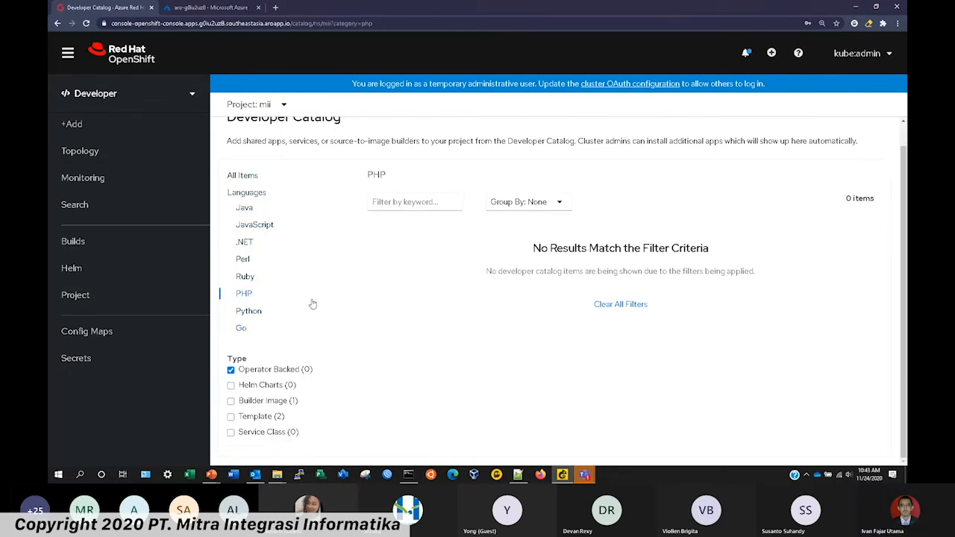
pyautogui.click(231, 371)
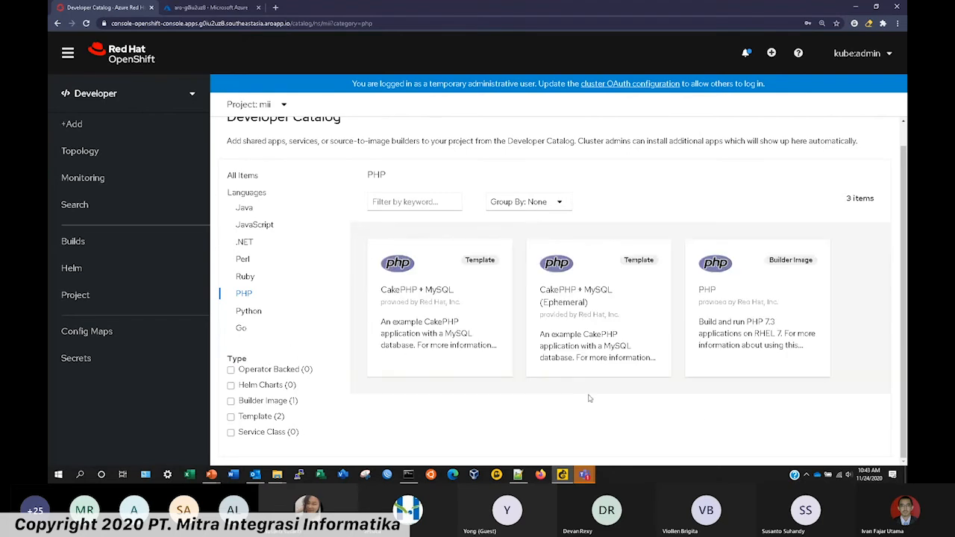
pyautogui.click(731, 304)
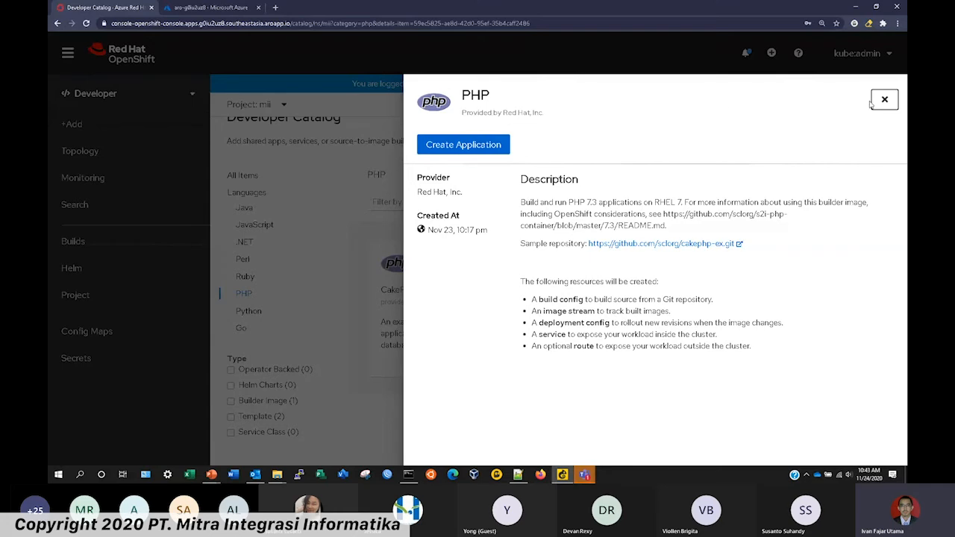
pyautogui.click(464, 145)
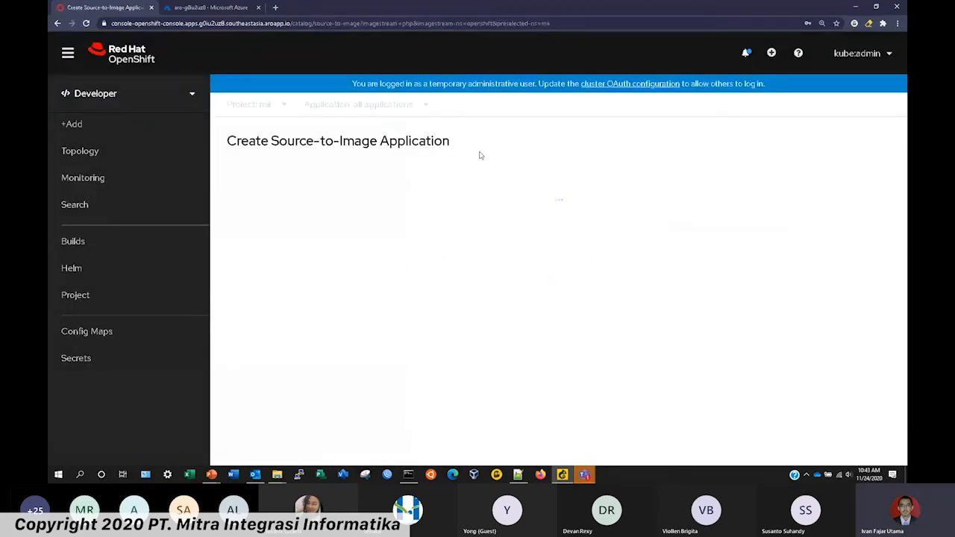
pyautogui.scroll(-2, 349, 184)
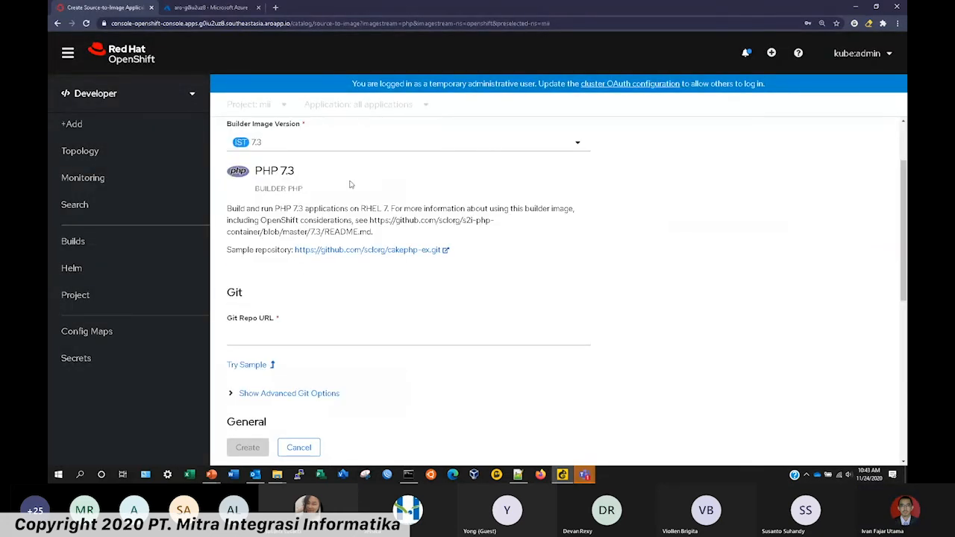
pyautogui.click(250, 364)
pyautogui.scroll(-2, 503, 277)
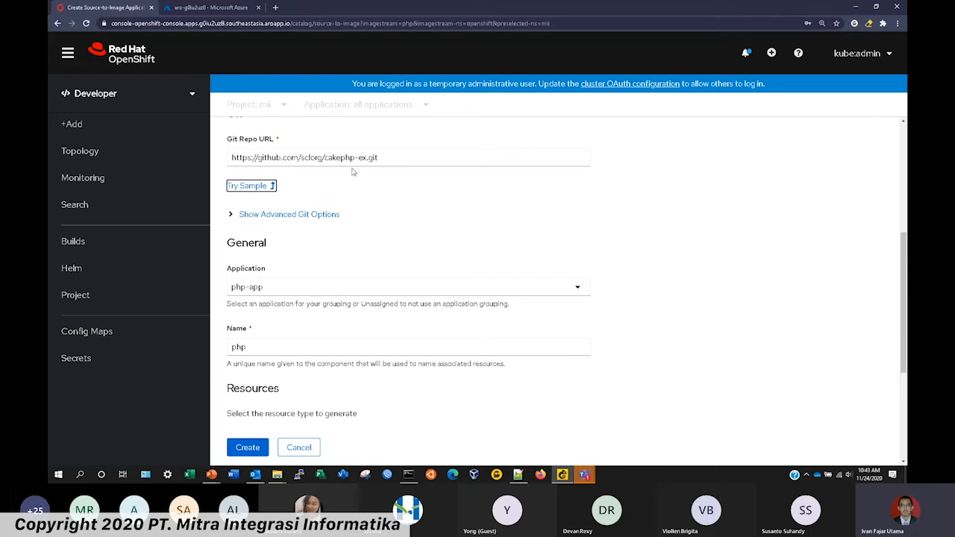
# Name the component php-2 within the php-app application and create it as a Deployment with a route.
pyautogui.click(336, 291)
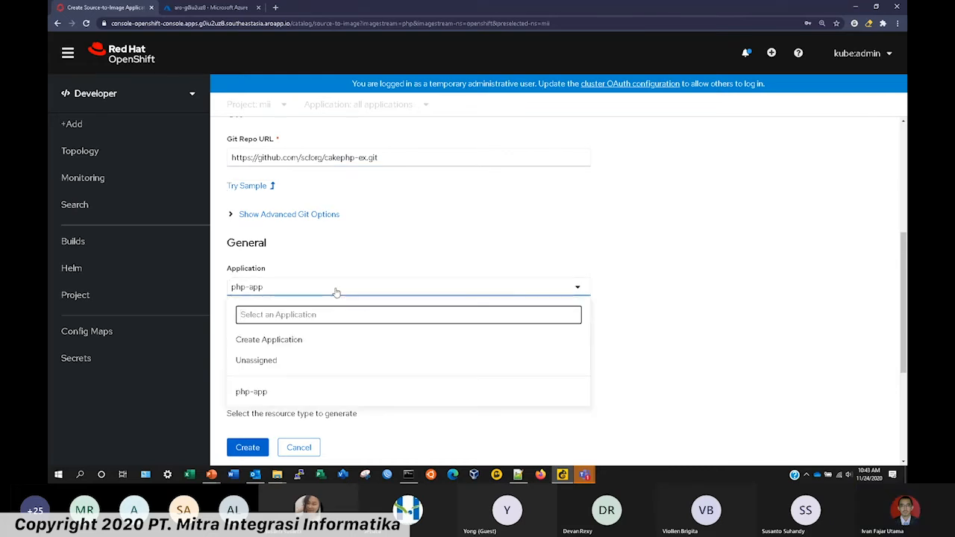
pyautogui.click(336, 291)
pyautogui.click(330, 352)
pyautogui.write('-2')
pyautogui.scroll(-3, 415, 373)
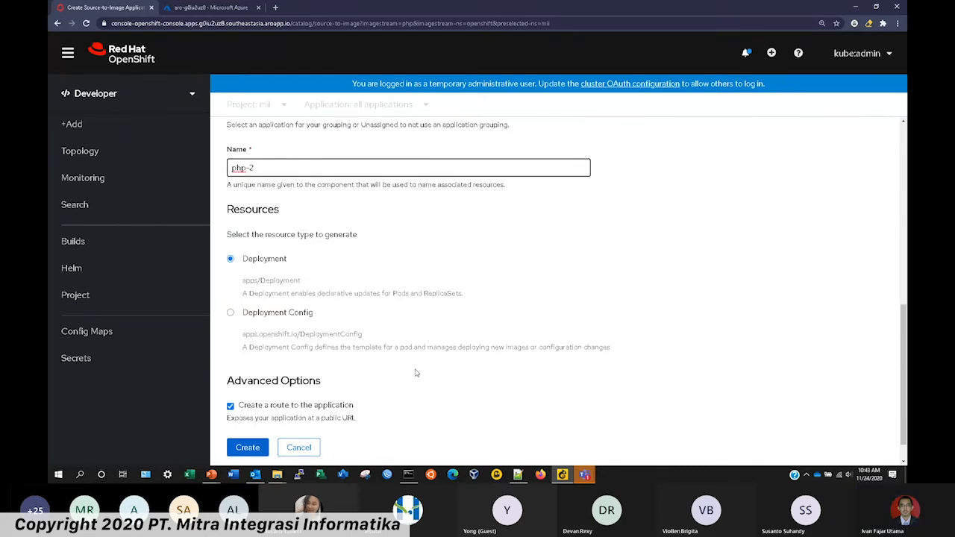
pyautogui.scroll(-1, 286, 317)
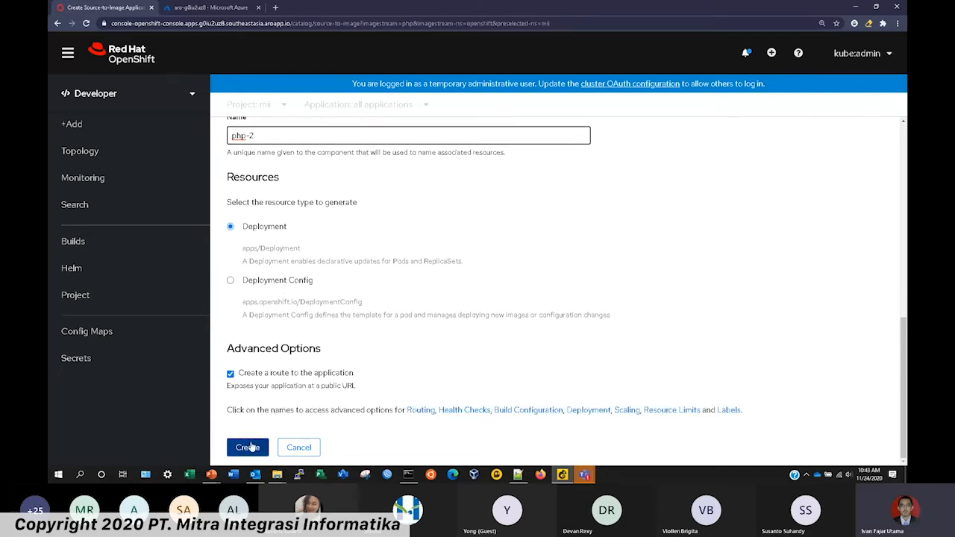
pyautogui.click(248, 447)
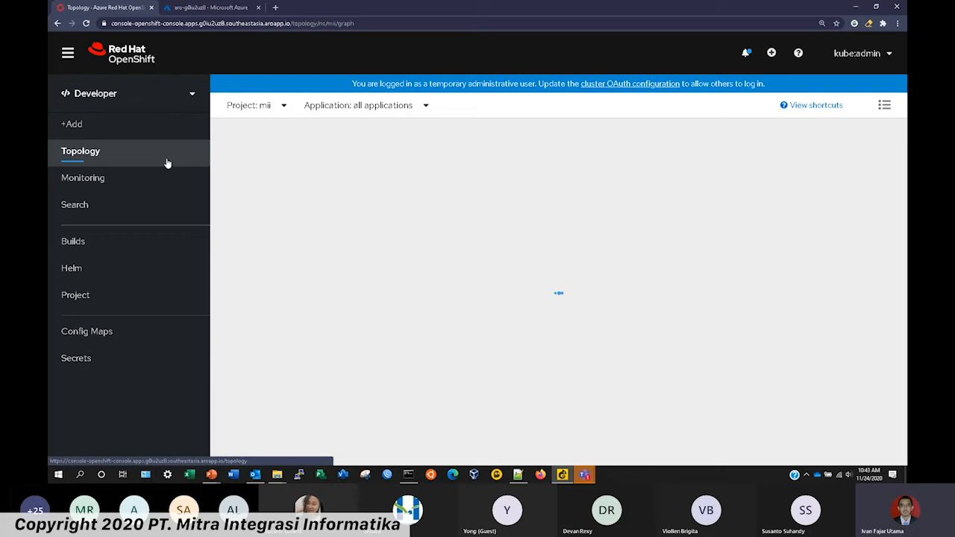
pyautogui.click(408, 475)
pyautogui.click(408, 474)
pyautogui.click(121, 96)
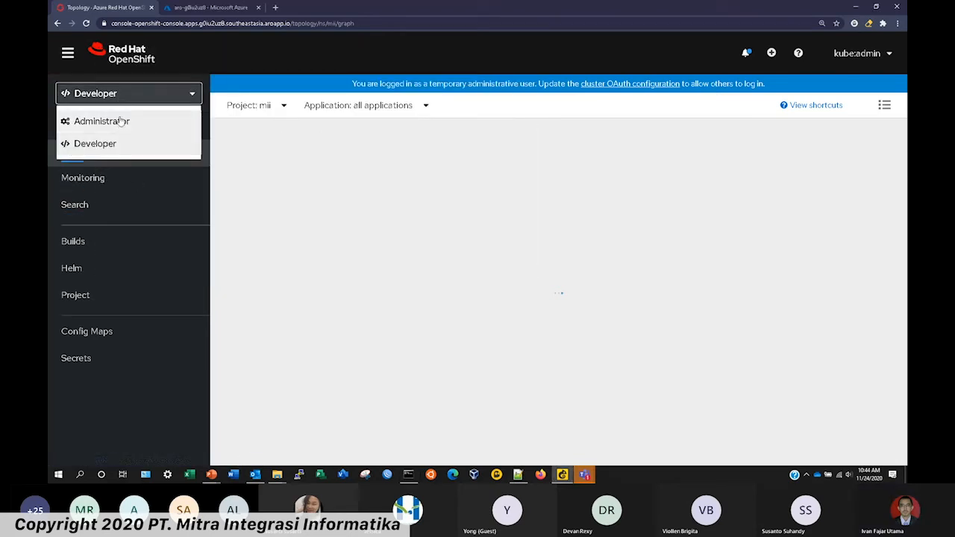
pyautogui.click(112, 121)
pyautogui.click(123, 93)
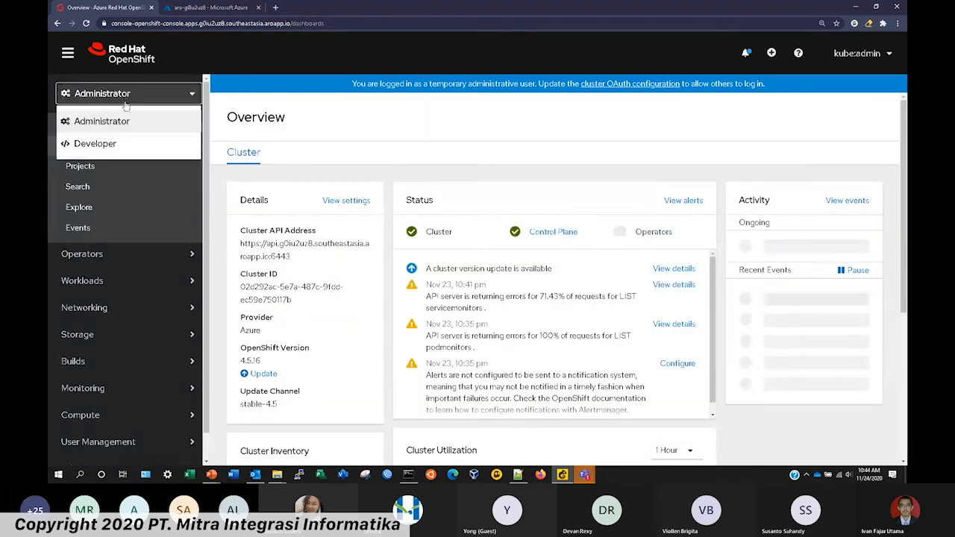
pyautogui.click(118, 152)
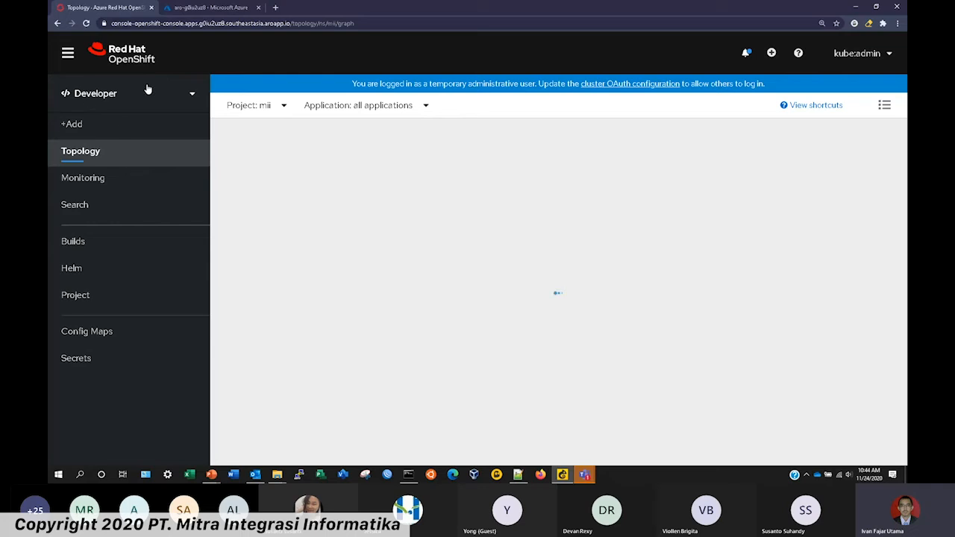
pyautogui.click(117, 95)
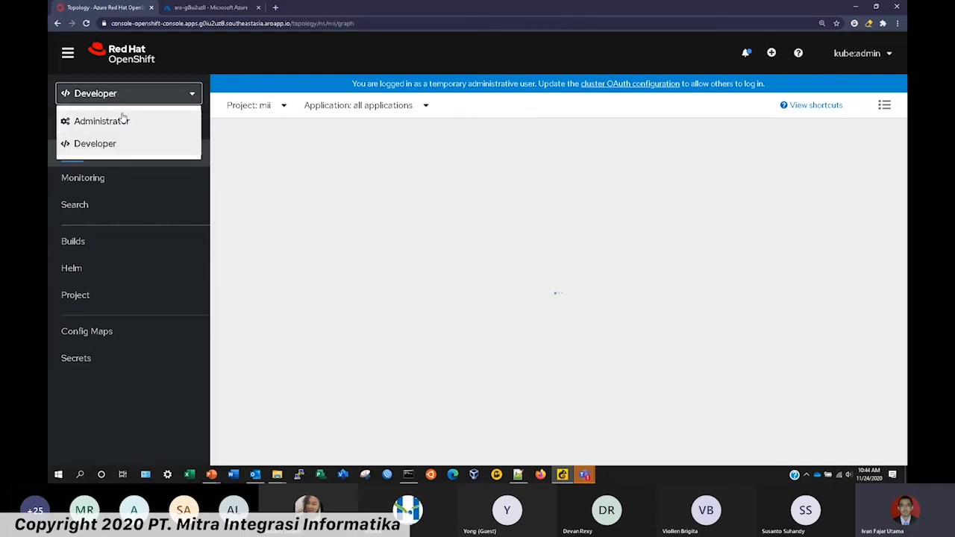
pyautogui.click(100, 144)
pyautogui.click(104, 131)
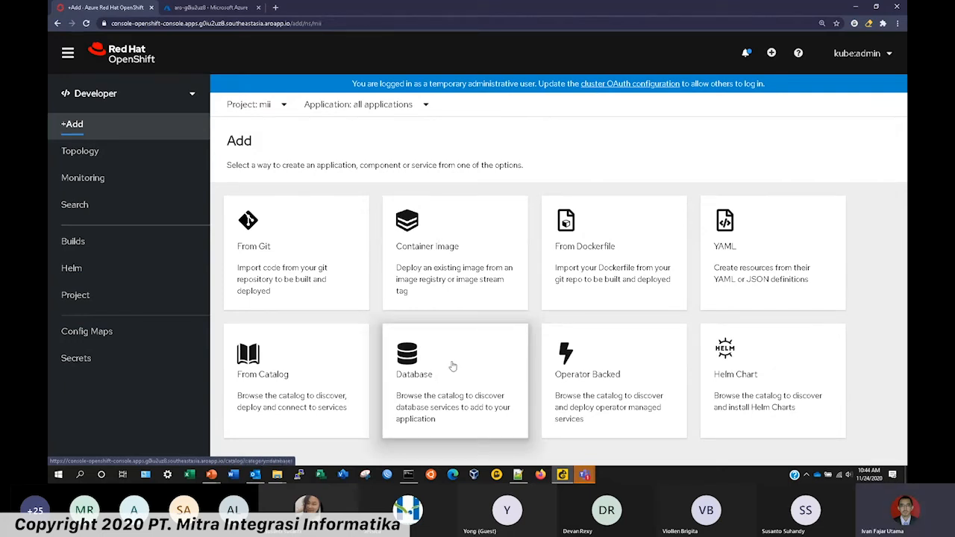
# Switch the console to the Administrator perspective and view the pods of the mii project.
pyautogui.click(192, 95)
pyautogui.click(164, 124)
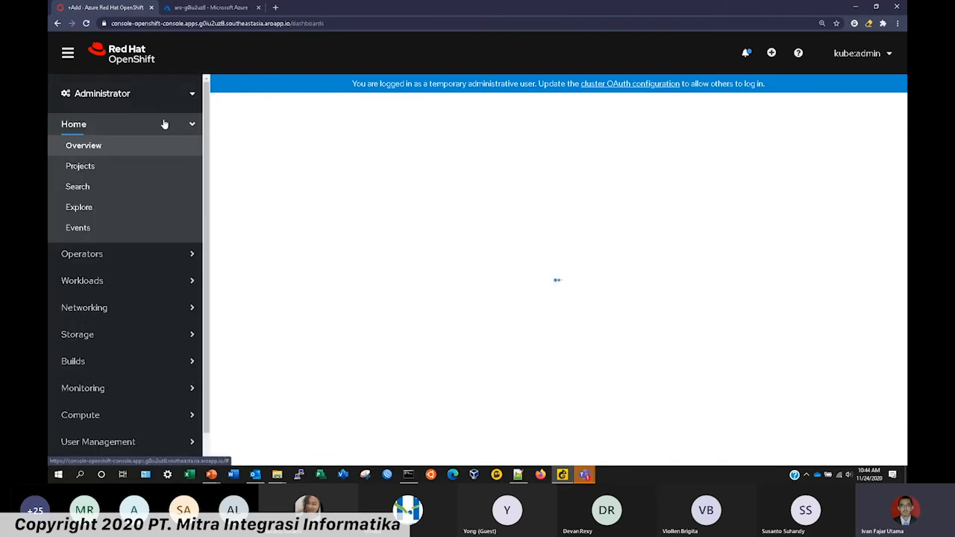
pyautogui.click(123, 283)
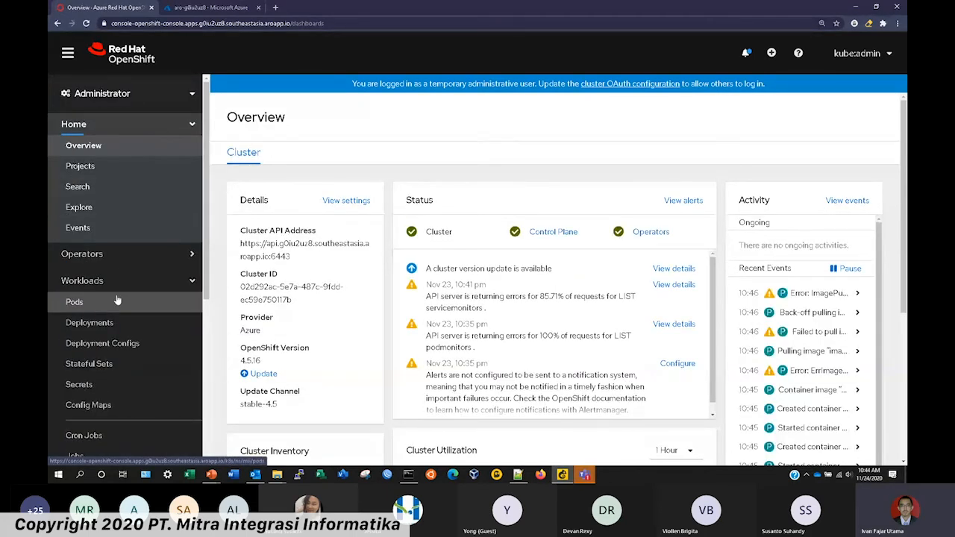
pyautogui.click(116, 301)
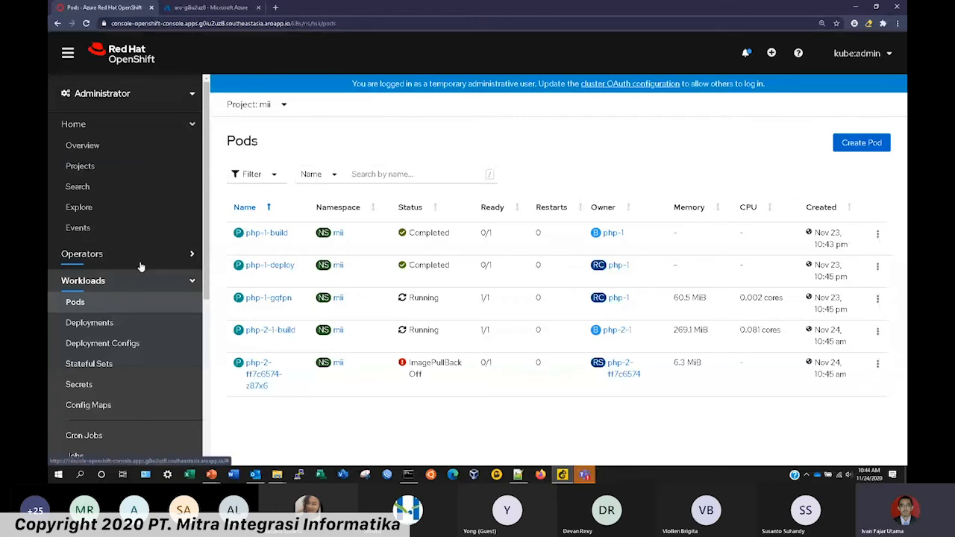
# List the networking routes of the mii project and open the location of the php route.
pyautogui.scroll(-3, 124, 314)
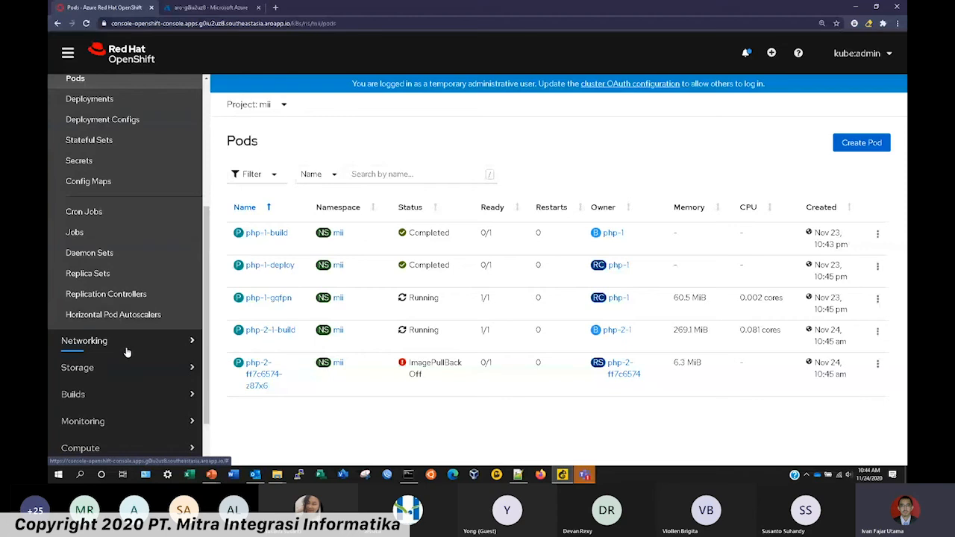
pyautogui.click(127, 352)
pyautogui.click(124, 251)
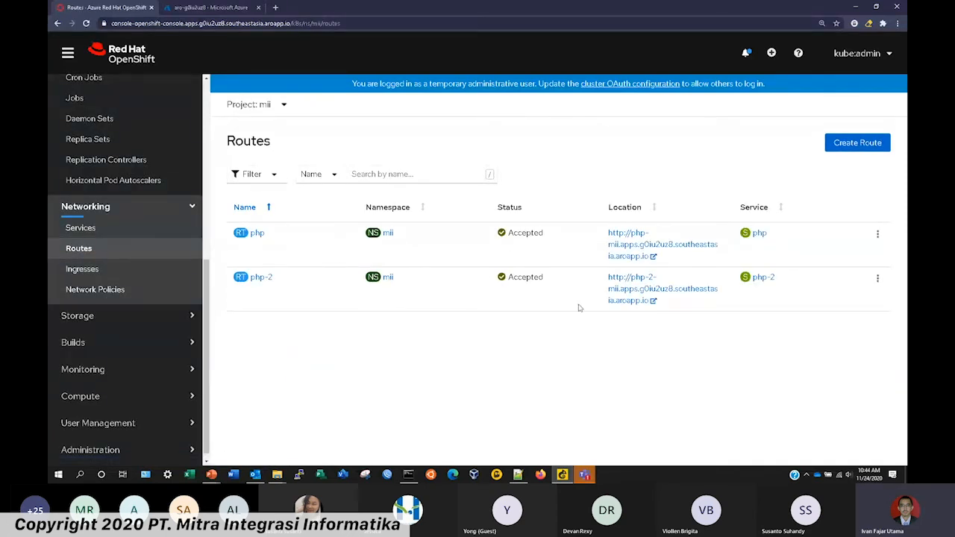
pyautogui.click(638, 247)
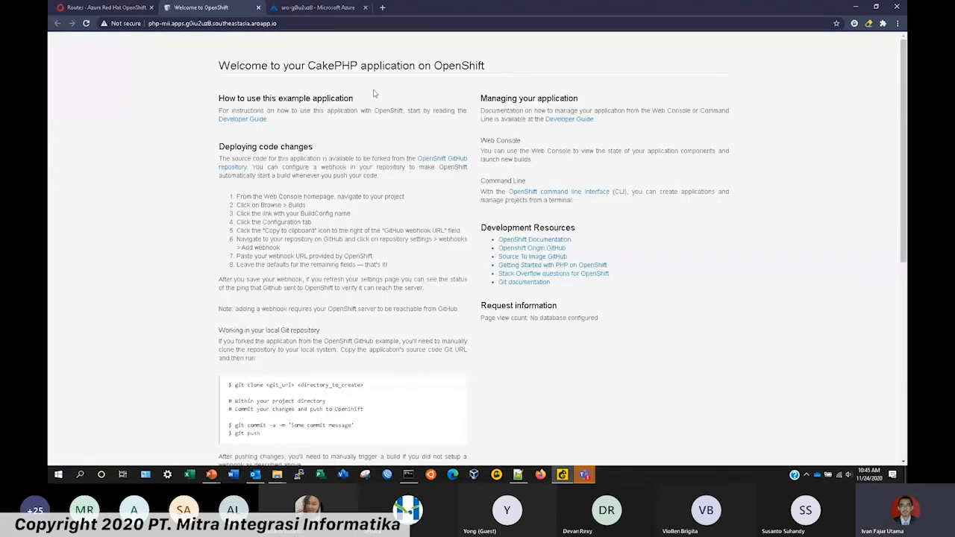
# Highlight the web address of the CakePHP site and return to the OpenShift console's routes list.
pyautogui.click(280, 23)
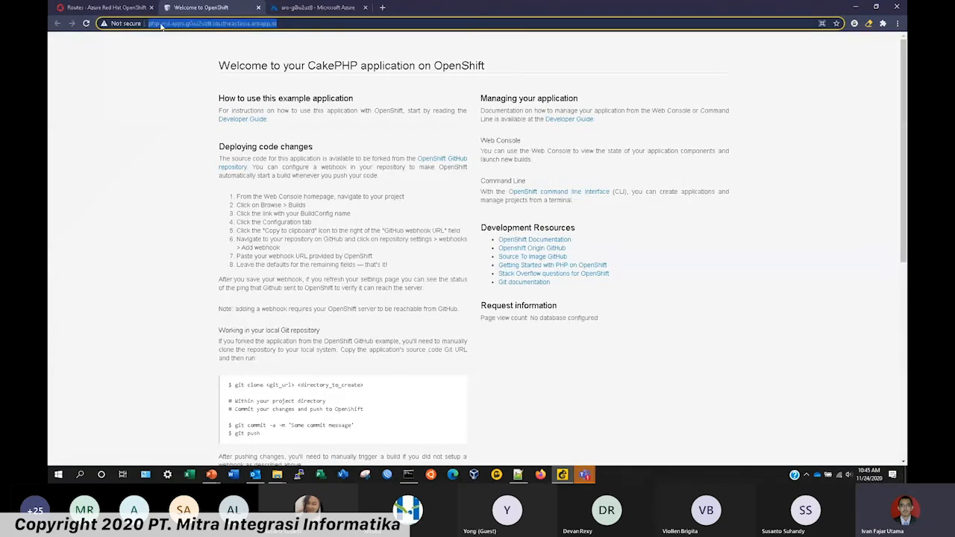
pyautogui.click(221, 45)
pyautogui.moveTo(248, 23); pyautogui.dragTo(149, 23)
pyautogui.click(108, 8)
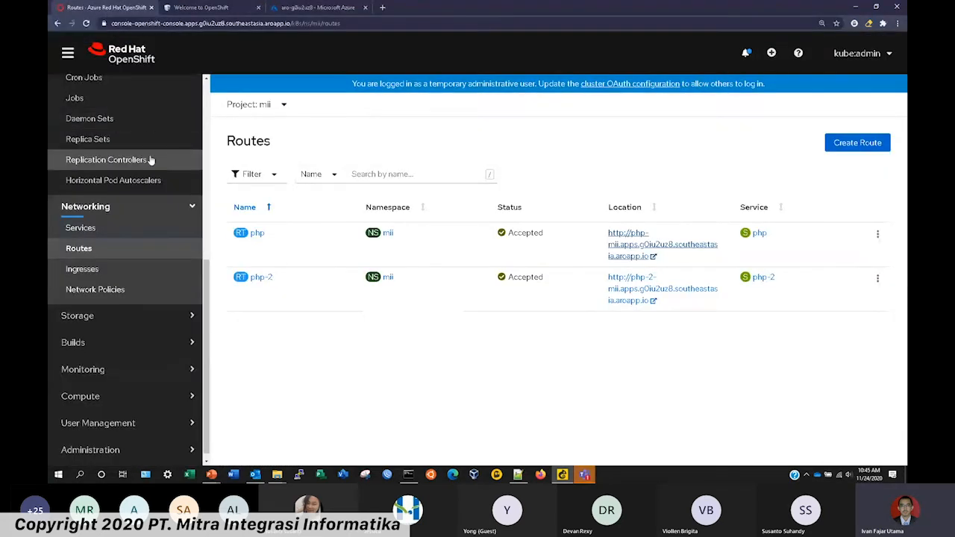
# Switch back to the Developer perspective, open the Developer Catalog and narrow it to the Ruby language category.
pyautogui.scroll(5, 150, 160)
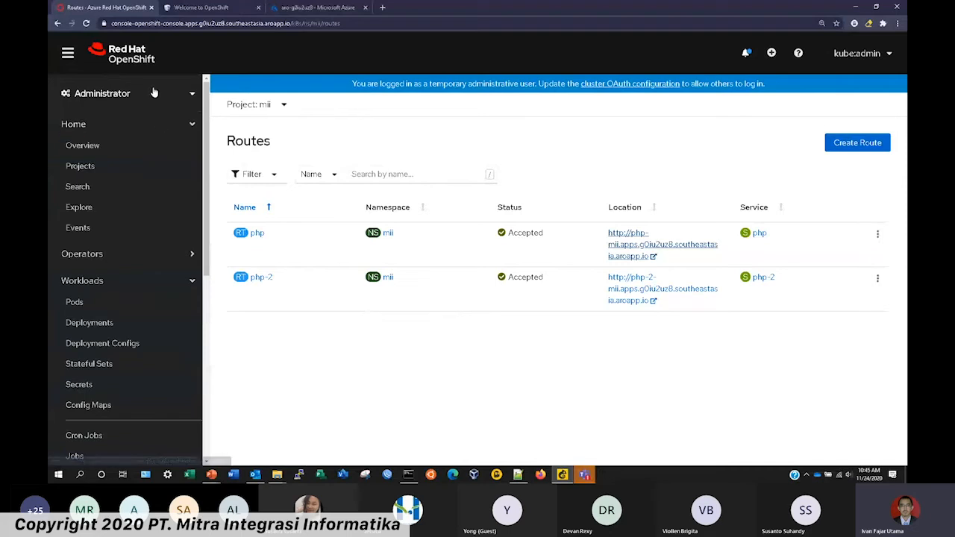
pyautogui.click(154, 93)
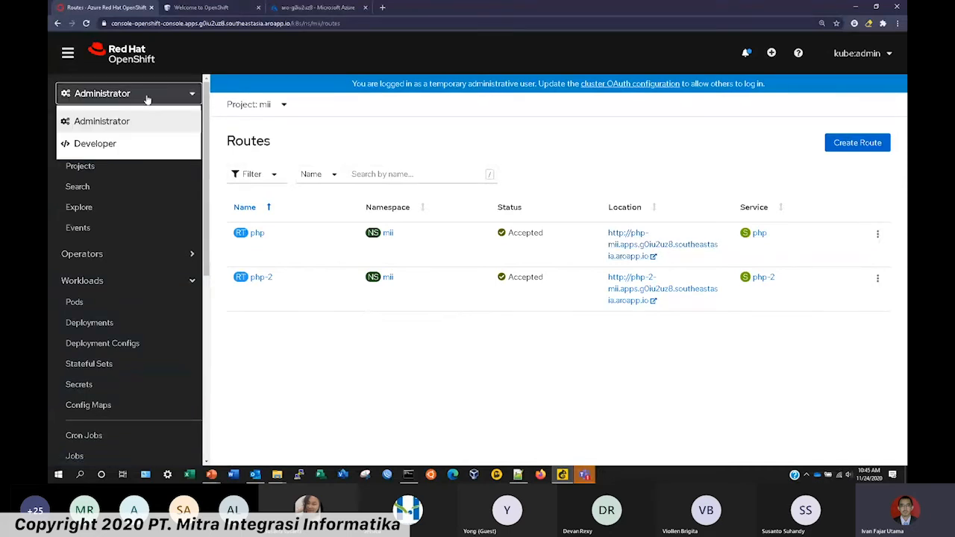
pyautogui.click(118, 146)
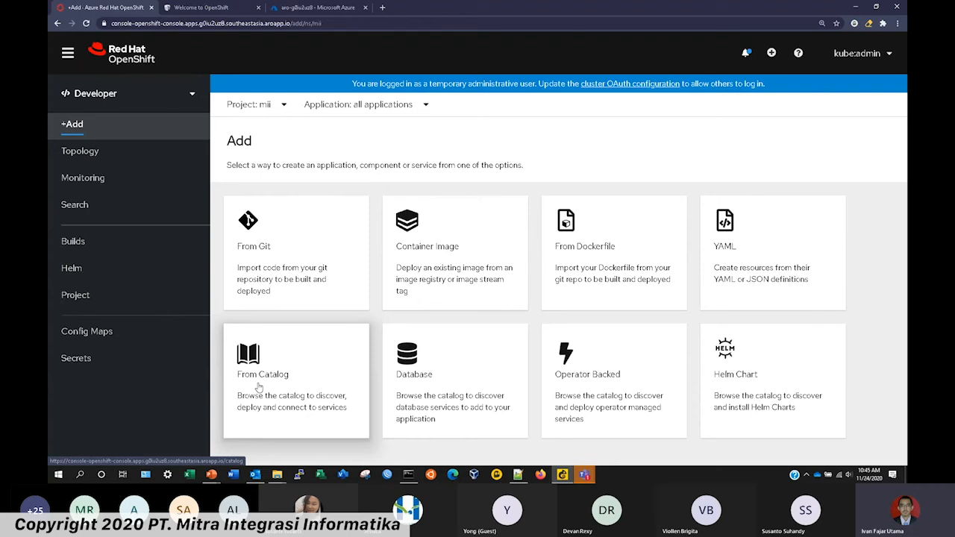
pyautogui.click(258, 386)
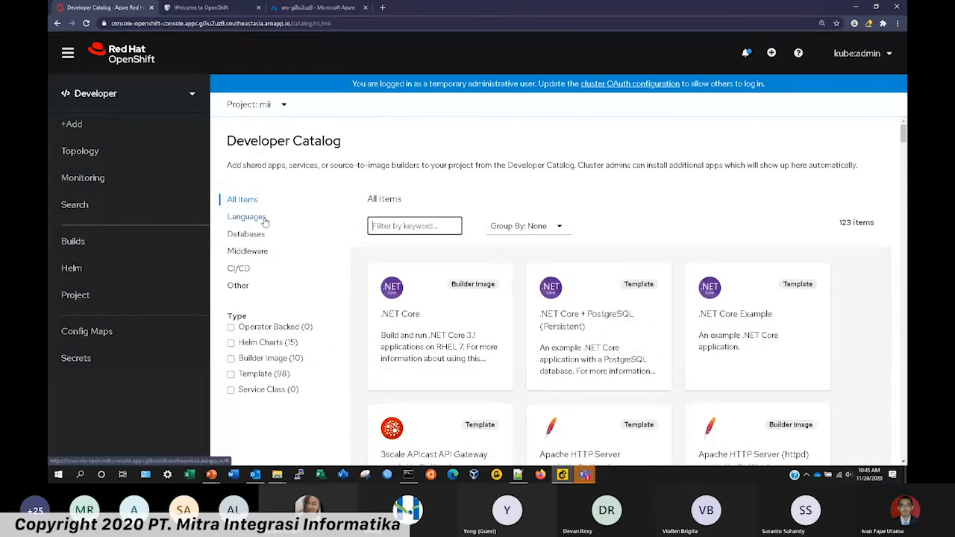
pyautogui.click(262, 219)
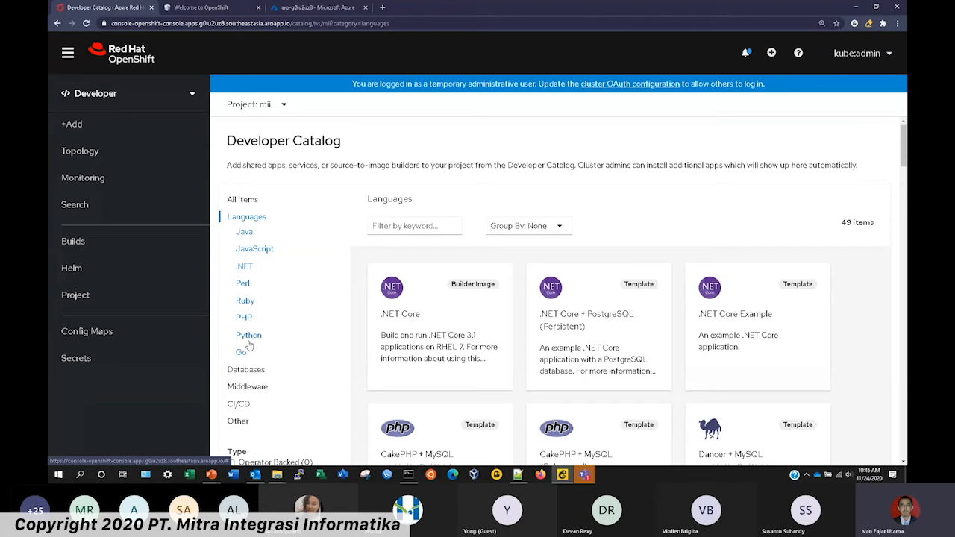
pyautogui.click(248, 302)
# Start a source-to-image application from the Ruby 2.6 builder image, using its sample Git repository.
pyautogui.click(755, 305)
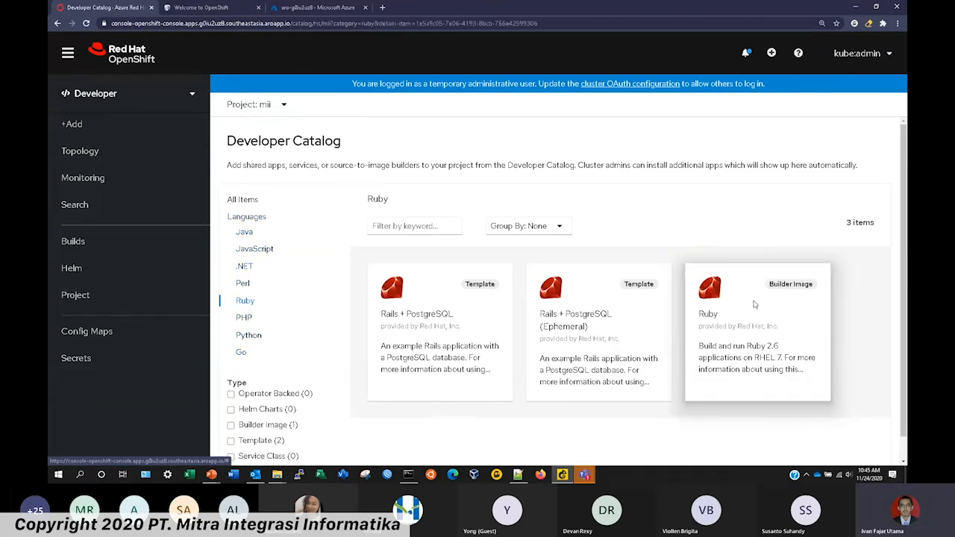
pyautogui.click(492, 155)
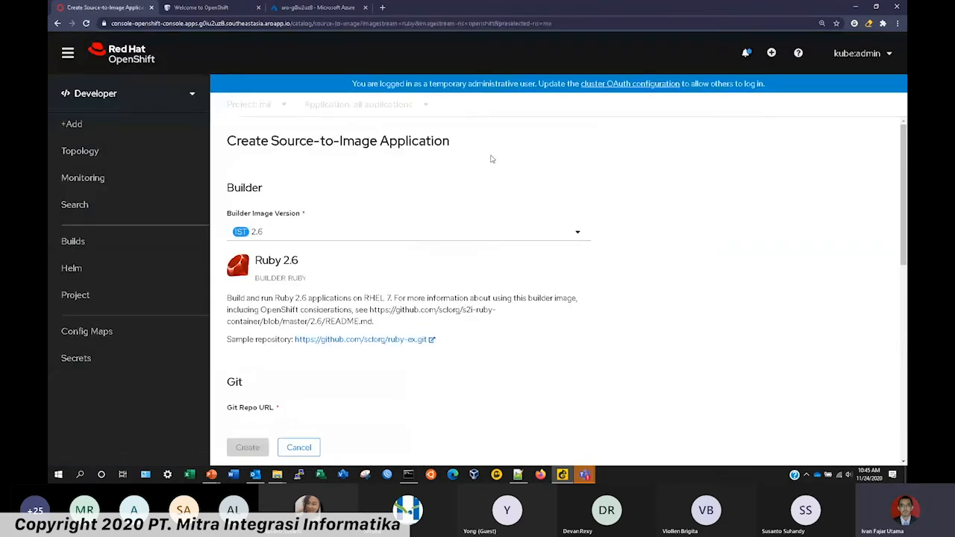
pyautogui.scroll(-3, 351, 237)
pyautogui.click(284, 247)
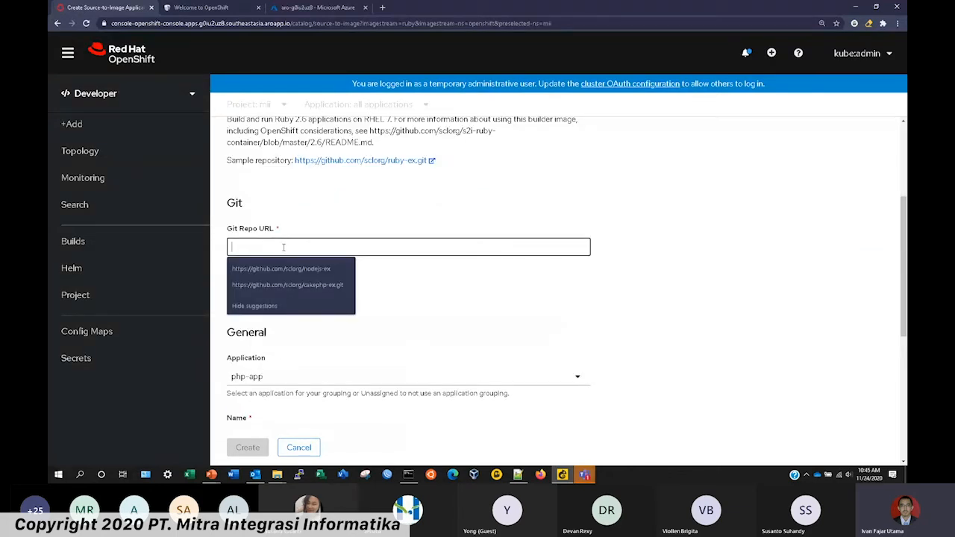
pyautogui.click(423, 277)
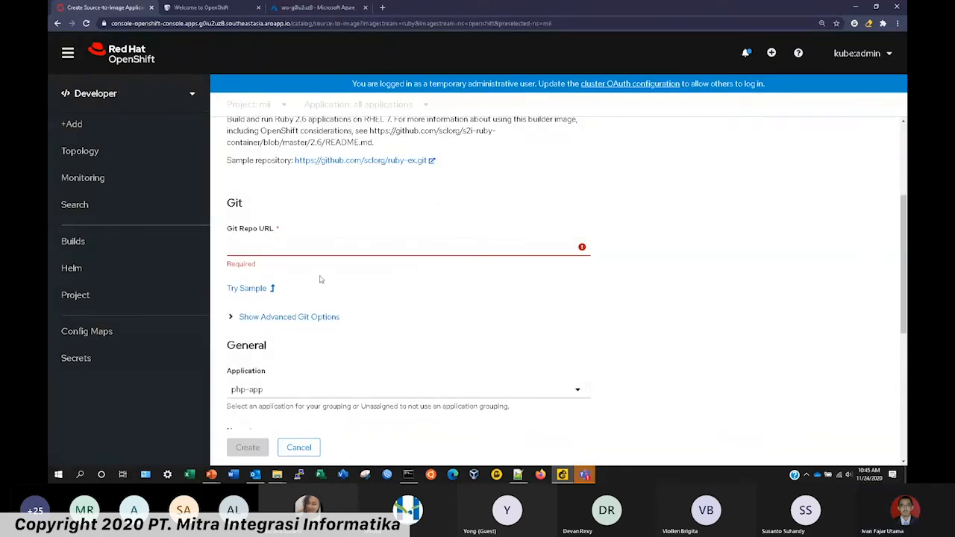
pyautogui.click(261, 288)
# Create the component named ruby within the php-app application as a Deployment.
pyautogui.scroll(-3, 440, 179)
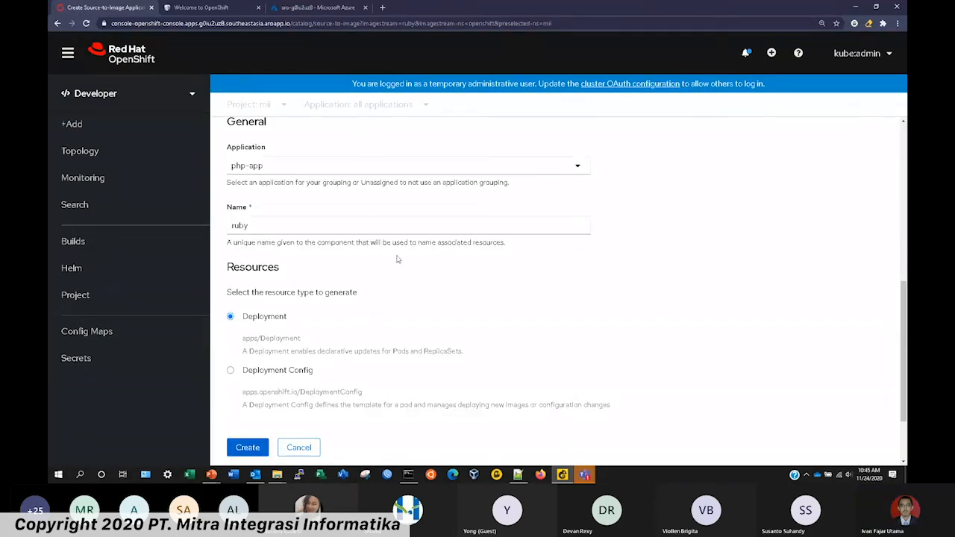
pyautogui.scroll(-2, 399, 259)
pyautogui.click(254, 444)
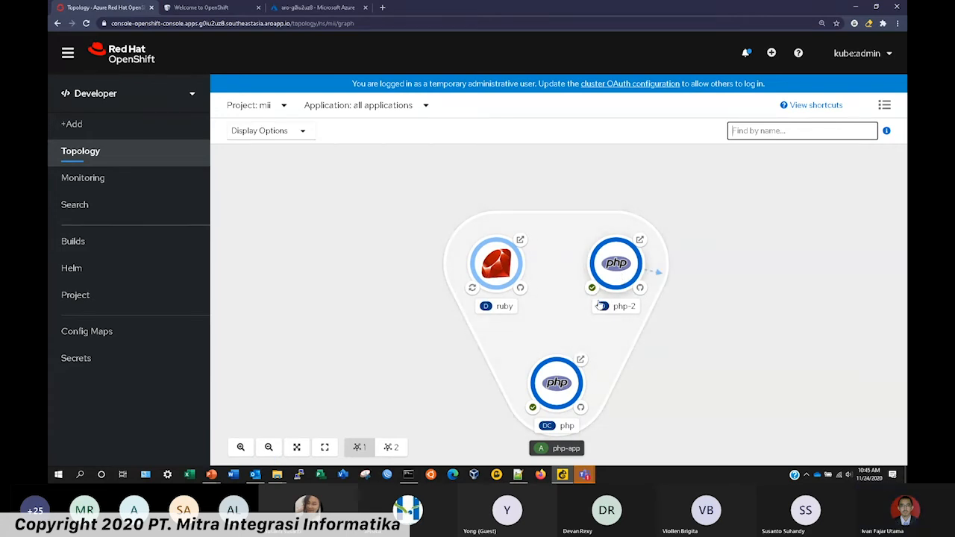
# Open the php-2 component's URL from the topology, highlight php-2 in its address, and return to the console.
pyautogui.click(640, 240)
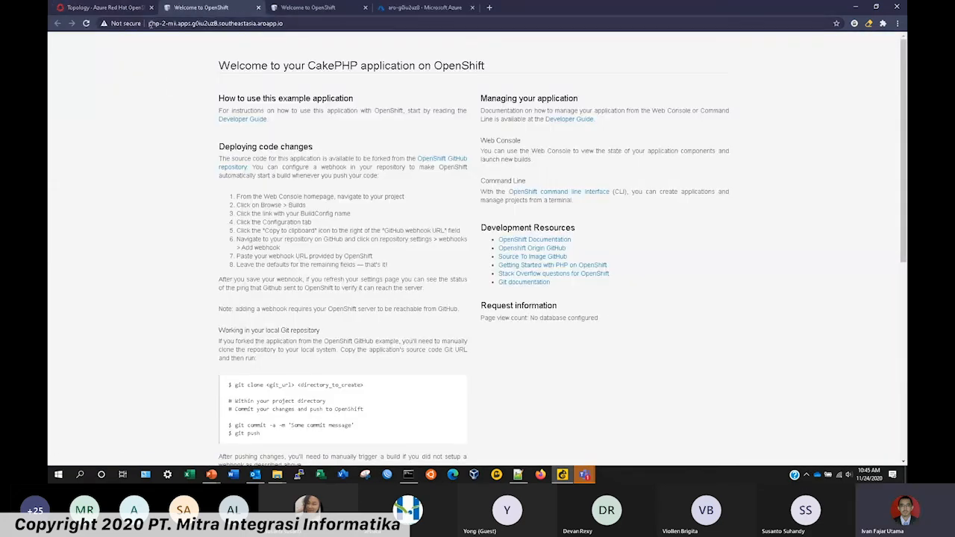
pyautogui.moveTo(151, 25); pyautogui.dragTo(163, 25)
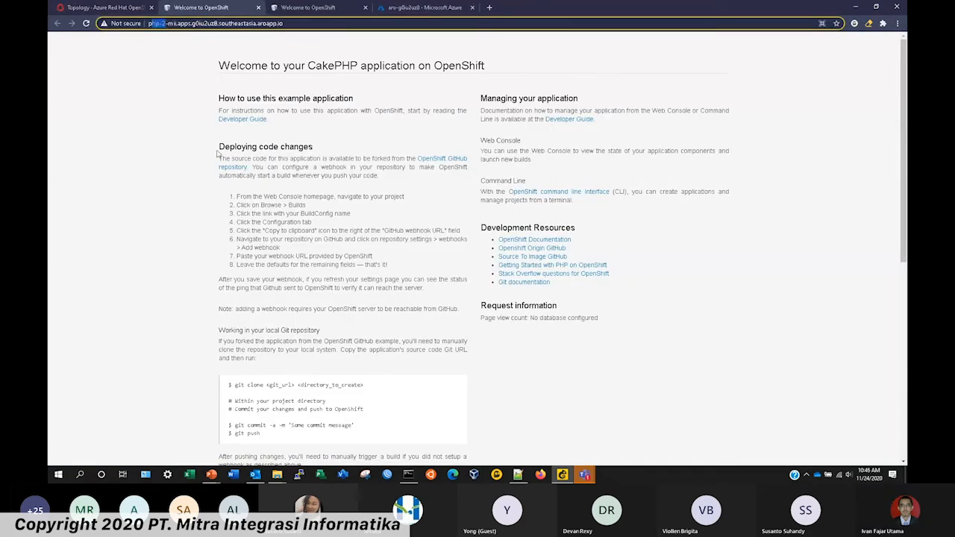
pyautogui.click(92, 9)
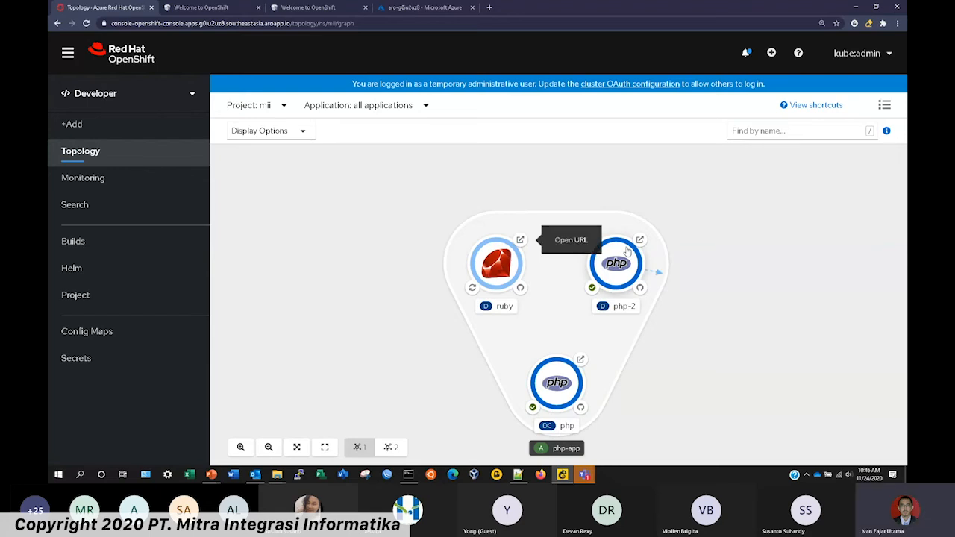
# Review the ruby component's build log in expanded view, highlight the image push line, and return to the Topology view.
pyautogui.moveTo(640, 273)
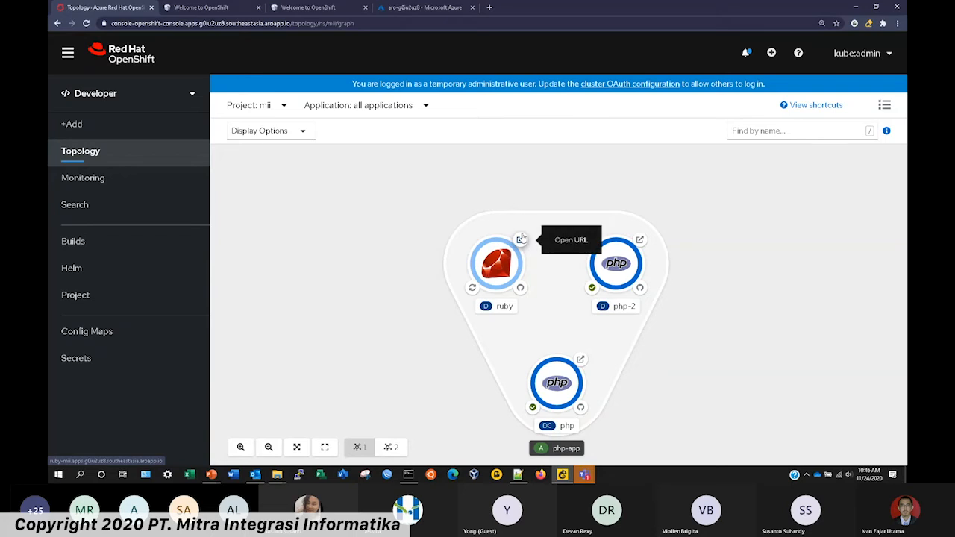
pyautogui.click(471, 287)
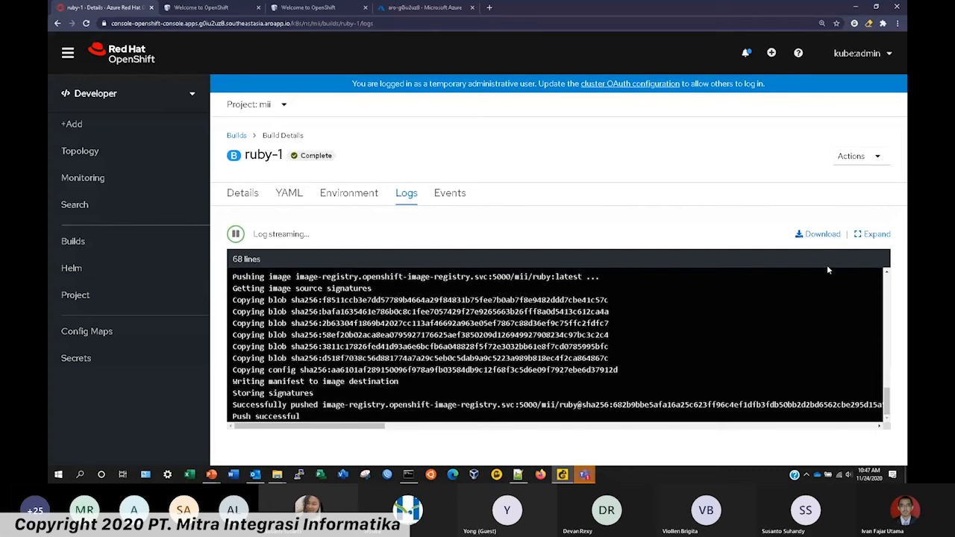
pyautogui.click(866, 235)
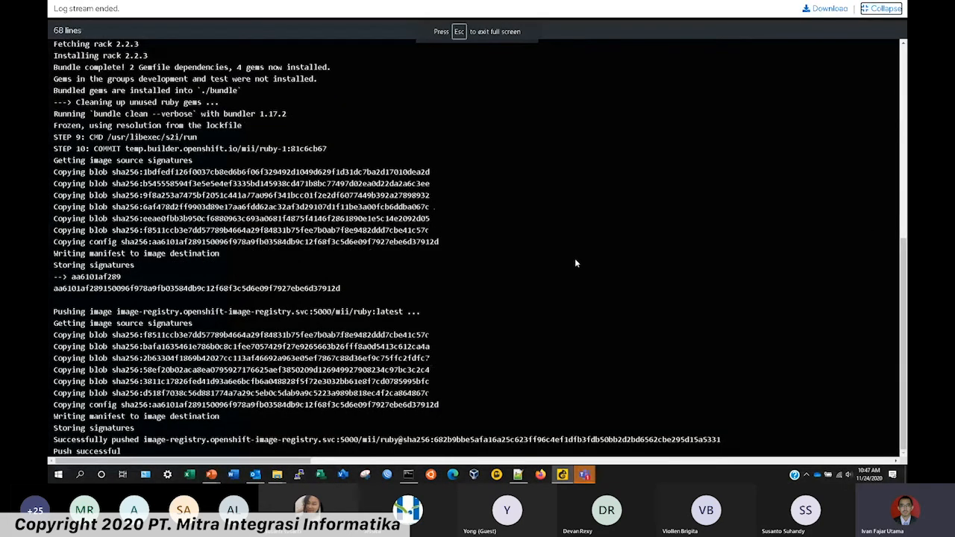
pyautogui.moveTo(54, 440); pyautogui.dragTo(155, 441)
pyautogui.click(876, 27)
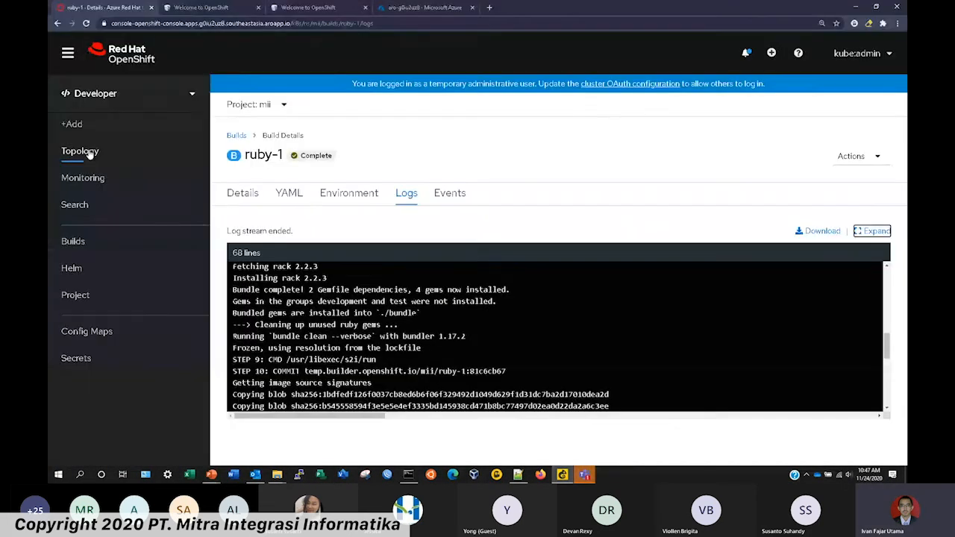
pyautogui.click(80, 151)
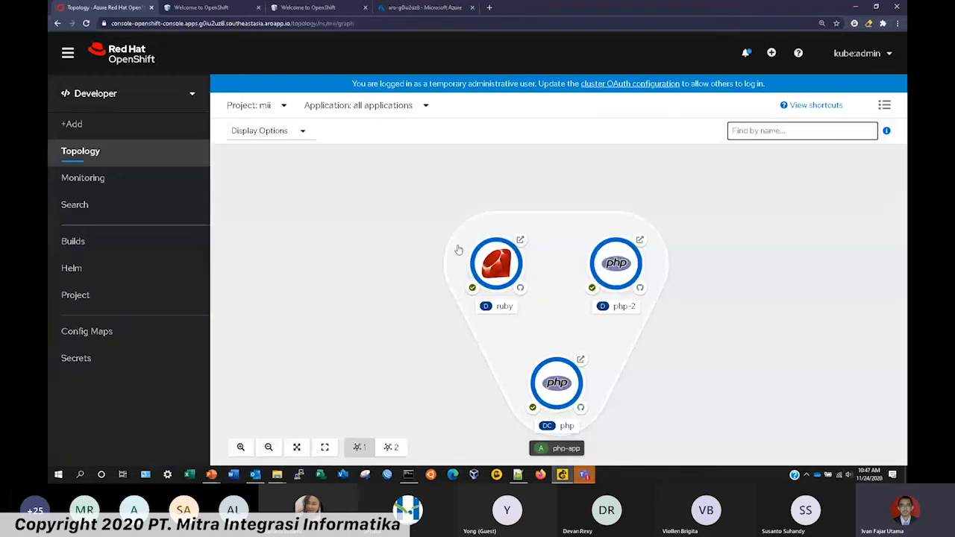
# Open the ruby component's URL, highlight its web address, and close the site to return to the topology.
pyautogui.click(520, 241)
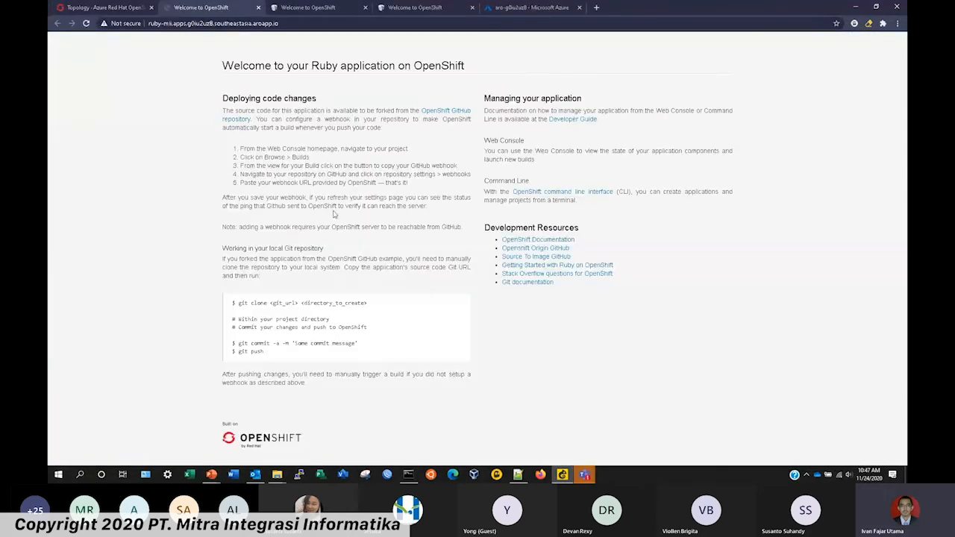
pyautogui.click(179, 24)
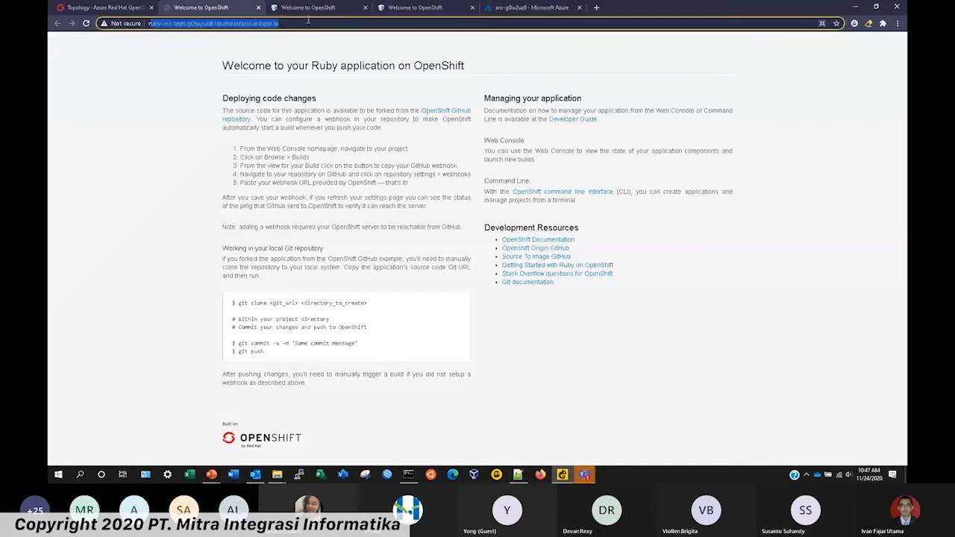
pyautogui.click(258, 8)
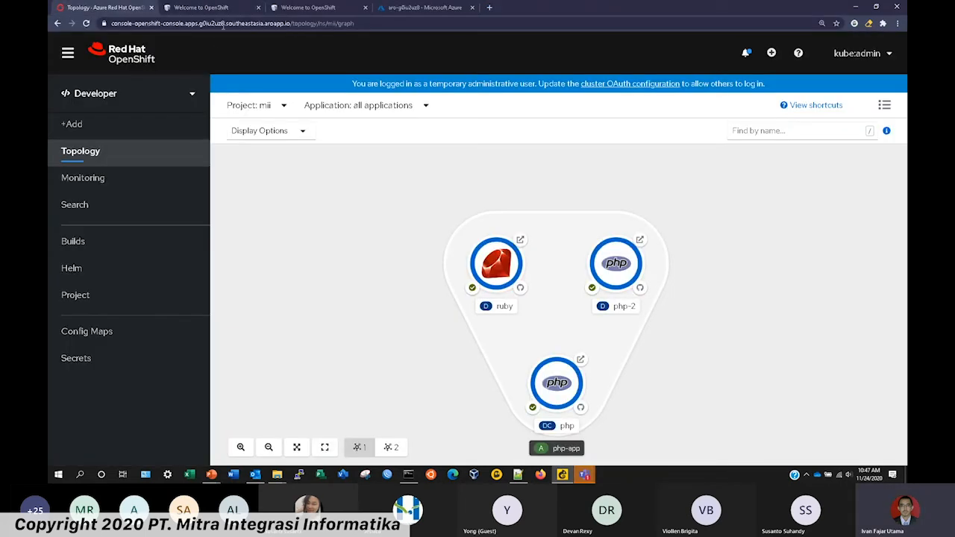
# Close the two open Welcome to OpenShift sample application pages and return to the console's topology view.
pyautogui.click(212, 7)
pyautogui.click(258, 8)
pyautogui.click(258, 8)
pyautogui.click(105, 7)
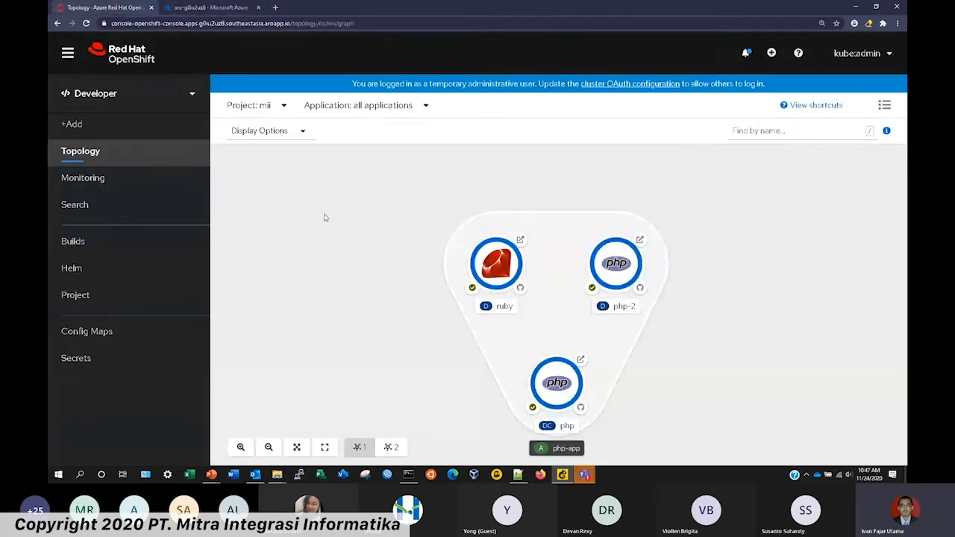
# Switch the console to the Administrator perspective and show the workload pods of the mii project.
pyautogui.click(142, 96)
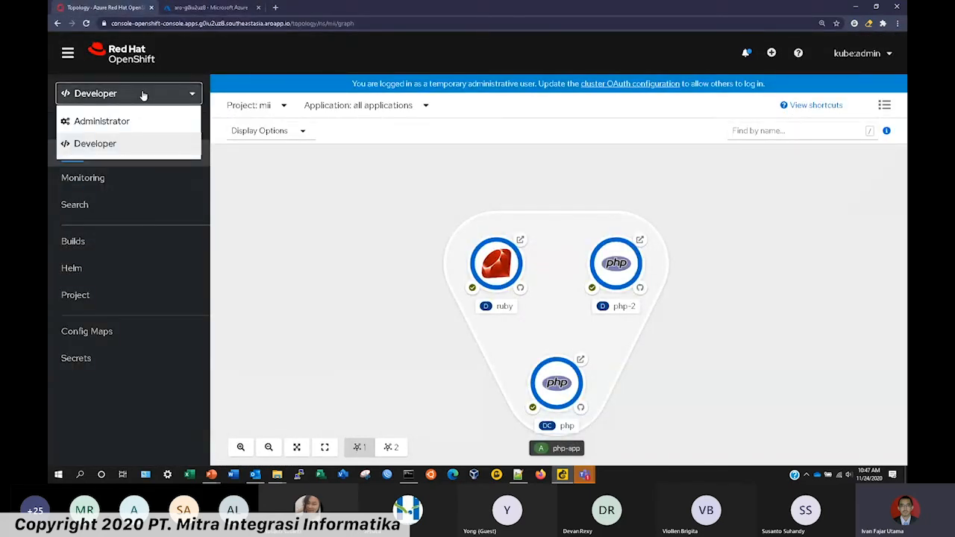
pyautogui.click(143, 120)
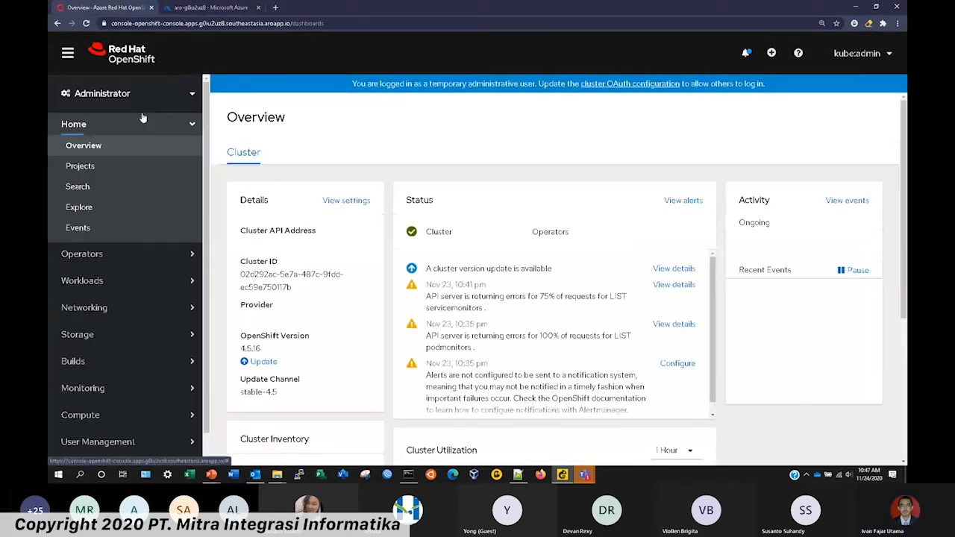
pyautogui.click(134, 279)
pyautogui.click(126, 301)
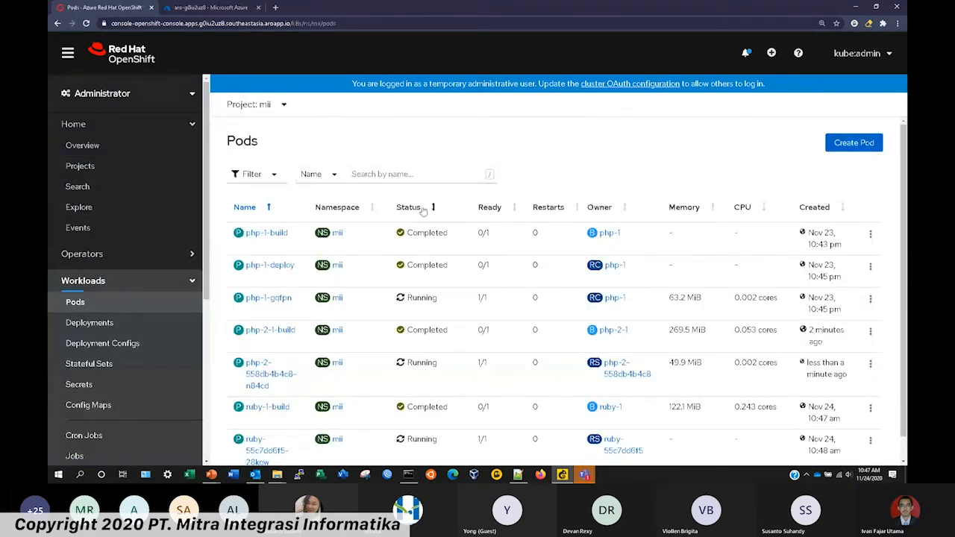
pyautogui.scroll(-1, 422, 213)
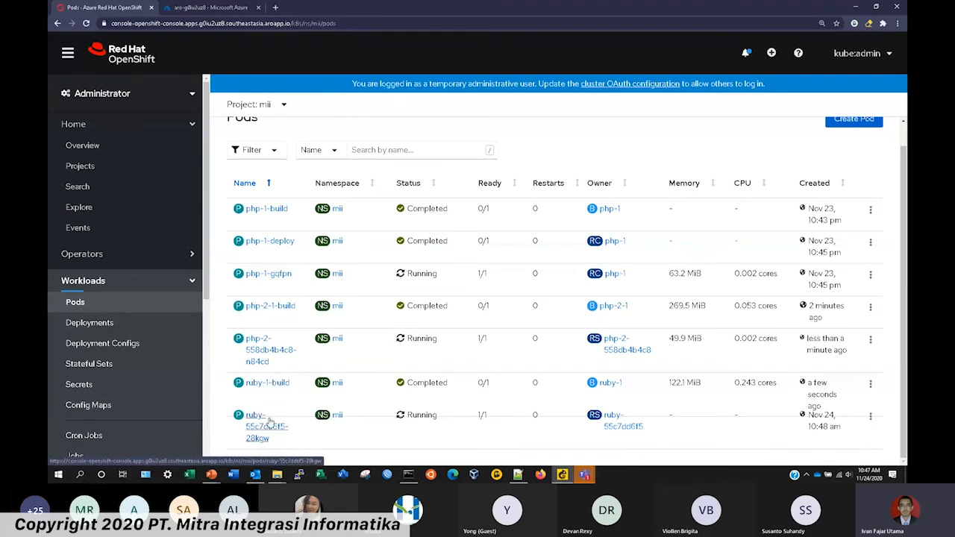
# Highlight the status of the ruby pod ruby-55c7dd6f5-28kgw and delete that pod.
pyautogui.doubleClick(424, 415)
pyautogui.click(870, 417)
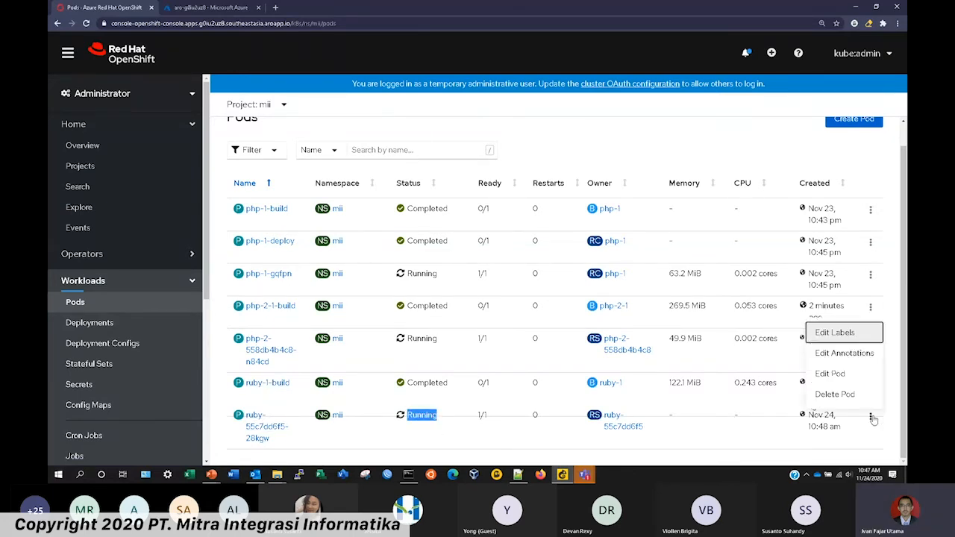
pyautogui.click(835, 394)
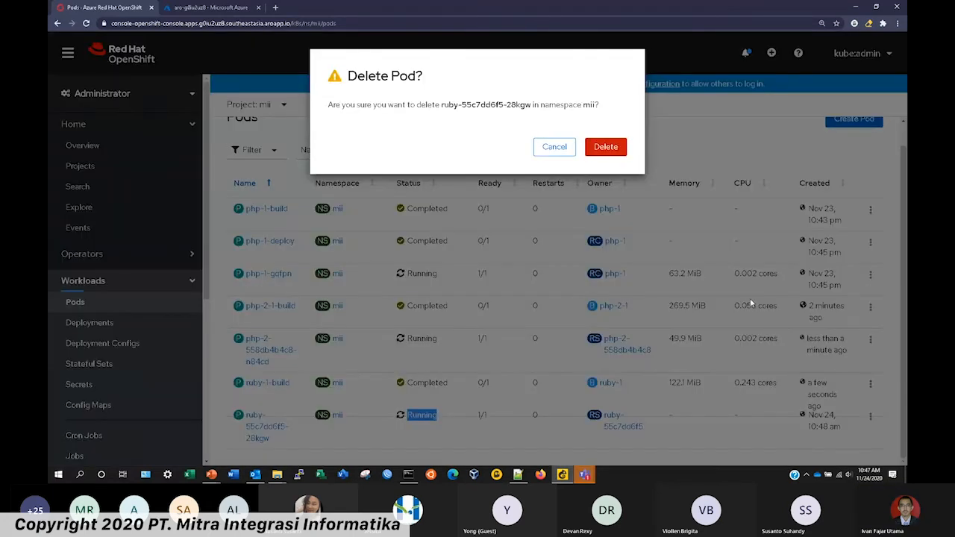
pyautogui.click(605, 146)
pyautogui.scroll(-1, 428, 388)
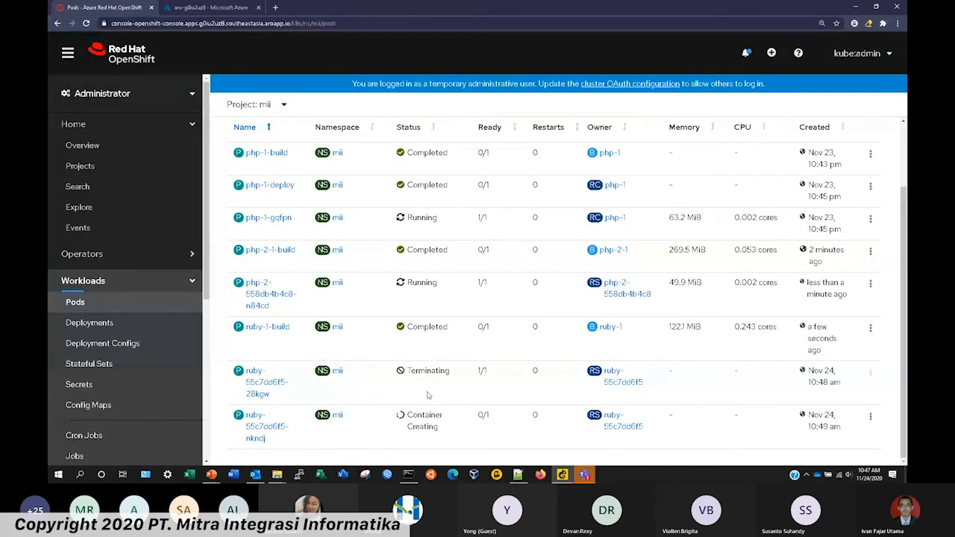
# Highlight the replacement ruby pod's status, open its details, and examine which node it is assigned to.
pyautogui.moveTo(407, 416); pyautogui.dragTo(419, 415)
pyautogui.doubleClick(418, 416)
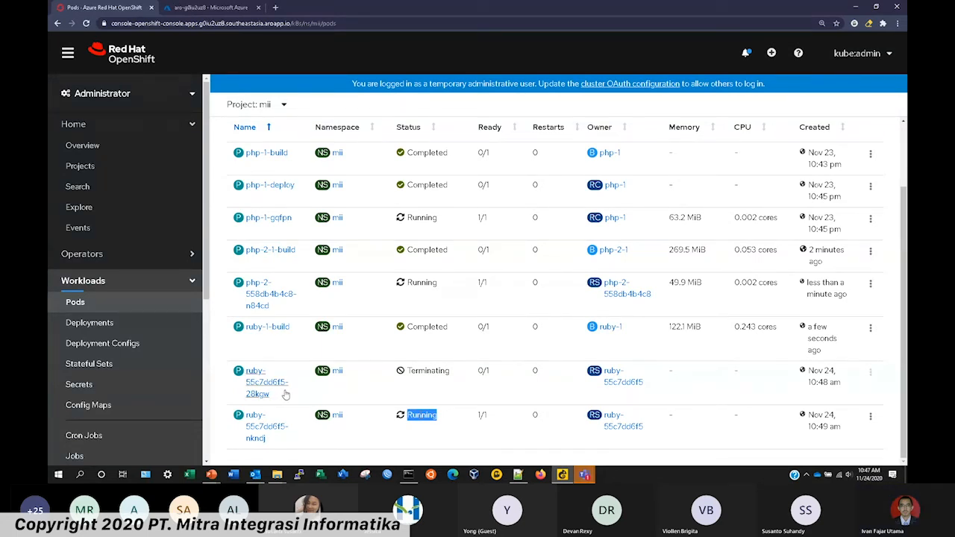
pyautogui.scroll(2, 280, 392)
pyautogui.scroll(-1, 338, 364)
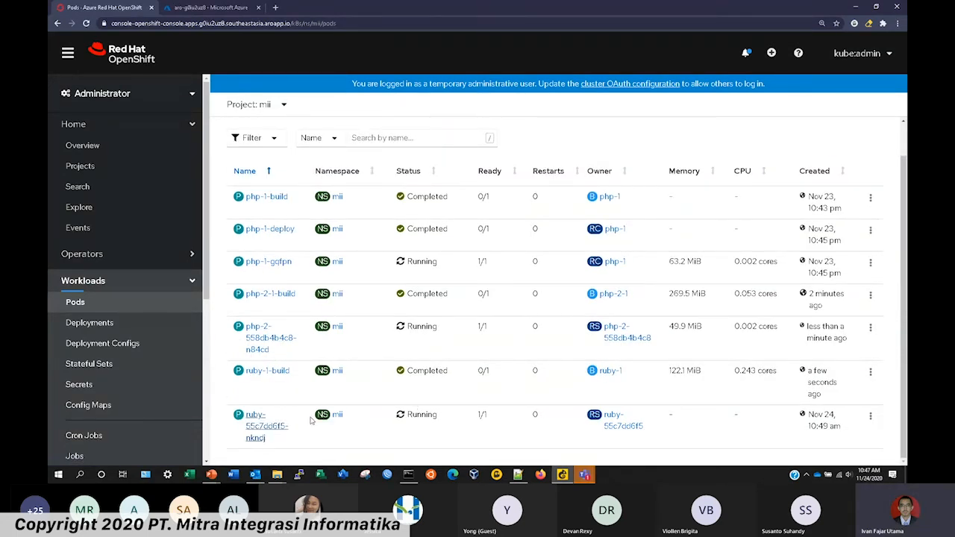
pyautogui.click(266, 426)
pyautogui.scroll(-3, 373, 313)
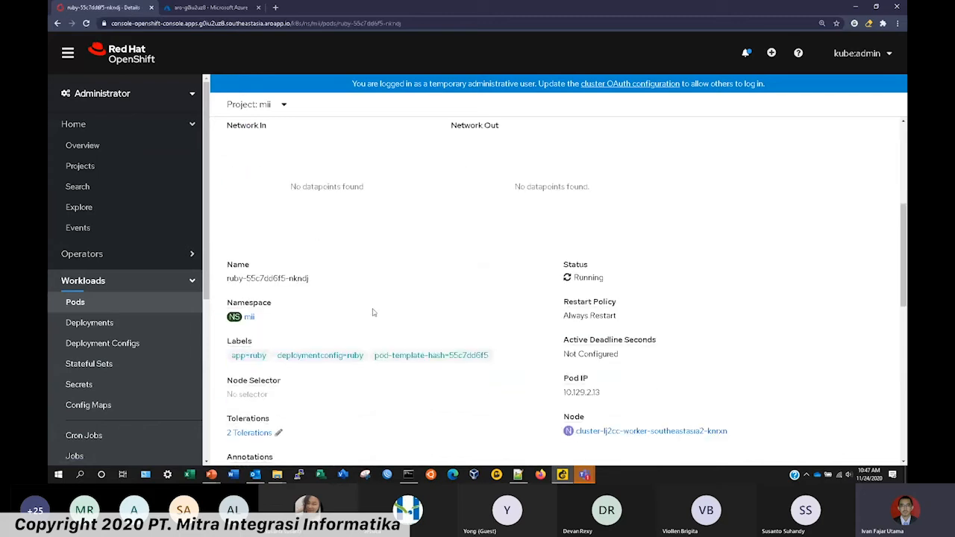
pyautogui.scroll(-2, 373, 313)
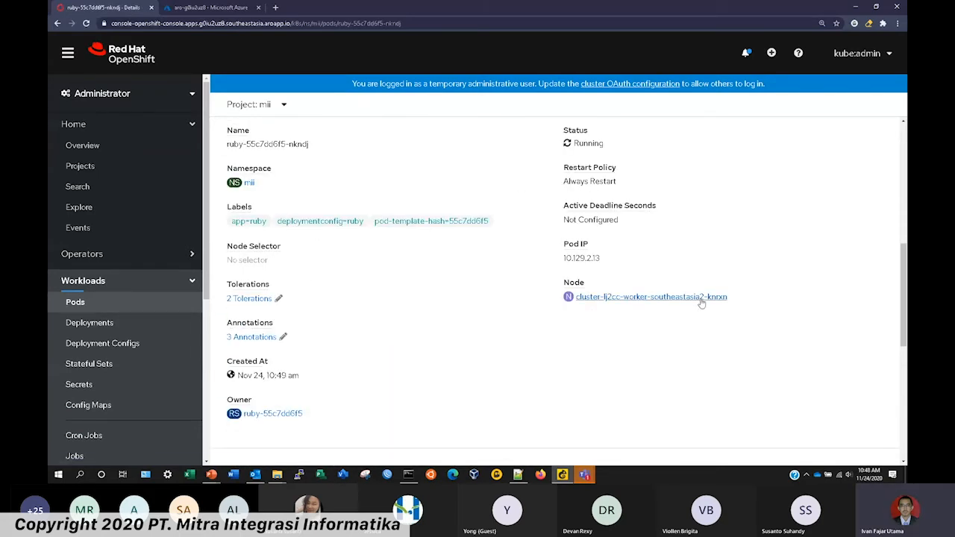
pyautogui.scroll(1, 441, 326)
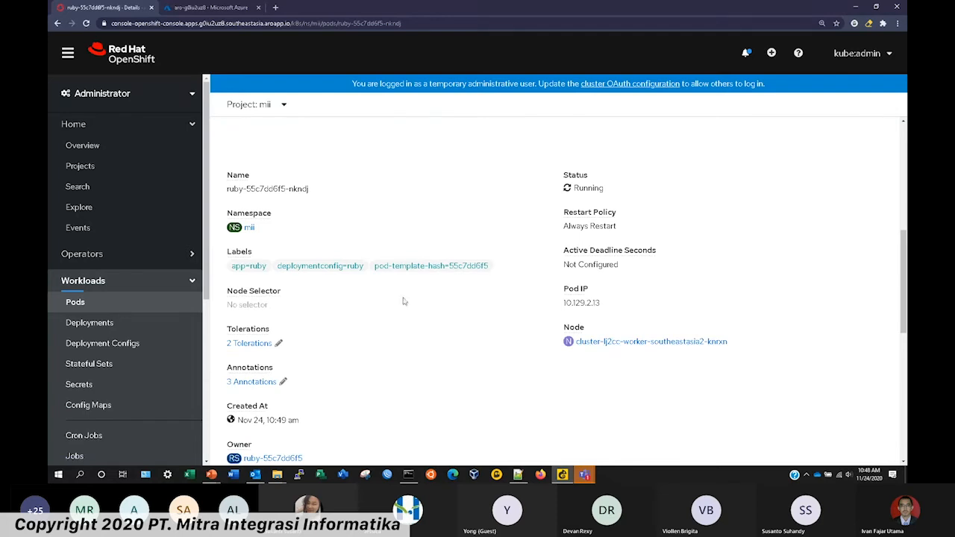
# Delete the ruby pod ruby-55c7dd6f5-nkndj from its details page.
pyautogui.scroll(5, 403, 302)
pyautogui.click(839, 159)
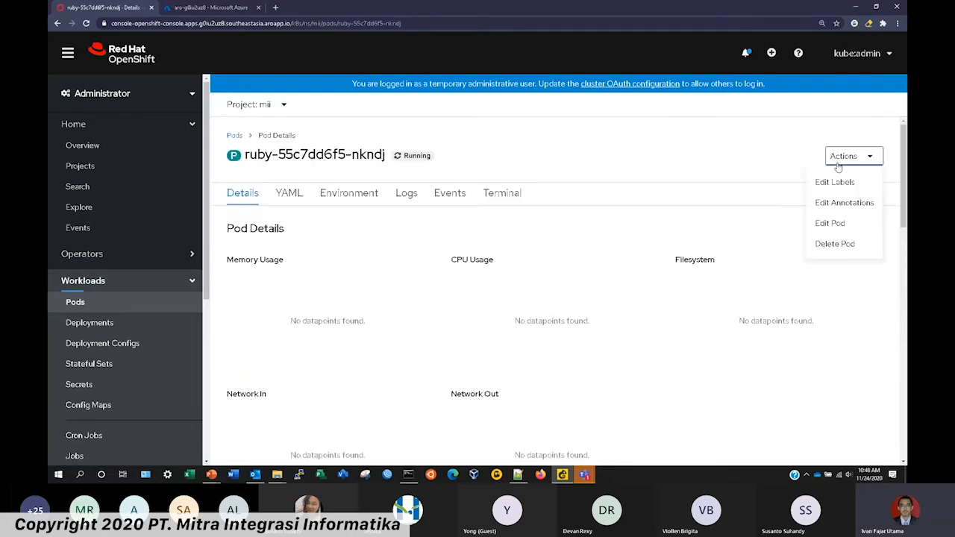
pyautogui.click(836, 245)
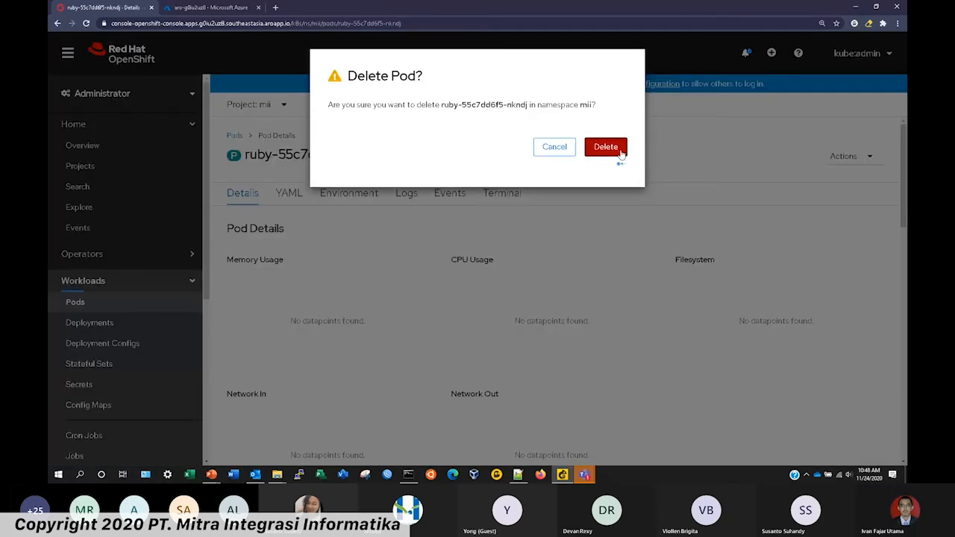
pyautogui.click(619, 155)
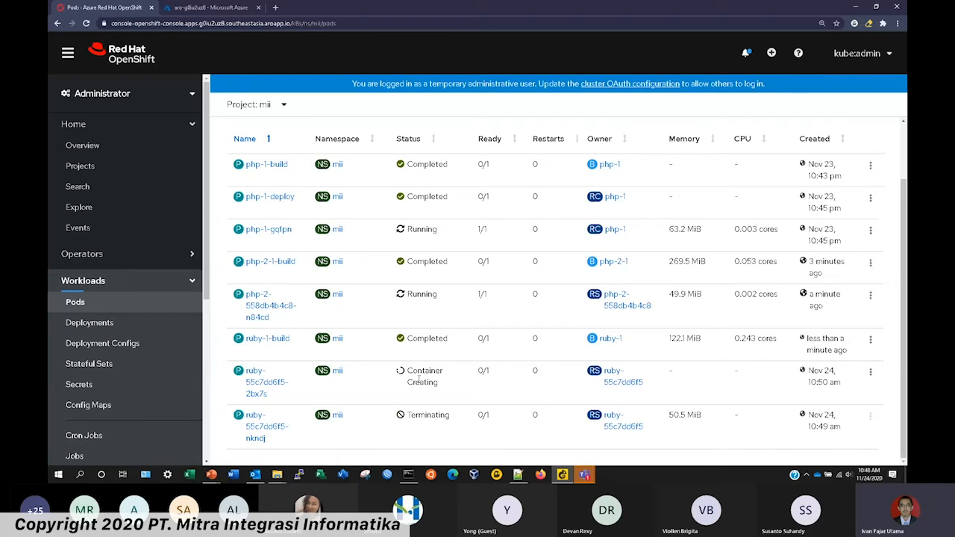
# Check the node assignment in the details of the new ruby pod ending in 2bx7s, and return to the pod list.
pyautogui.click(272, 382)
pyautogui.scroll(-4, 519, 291)
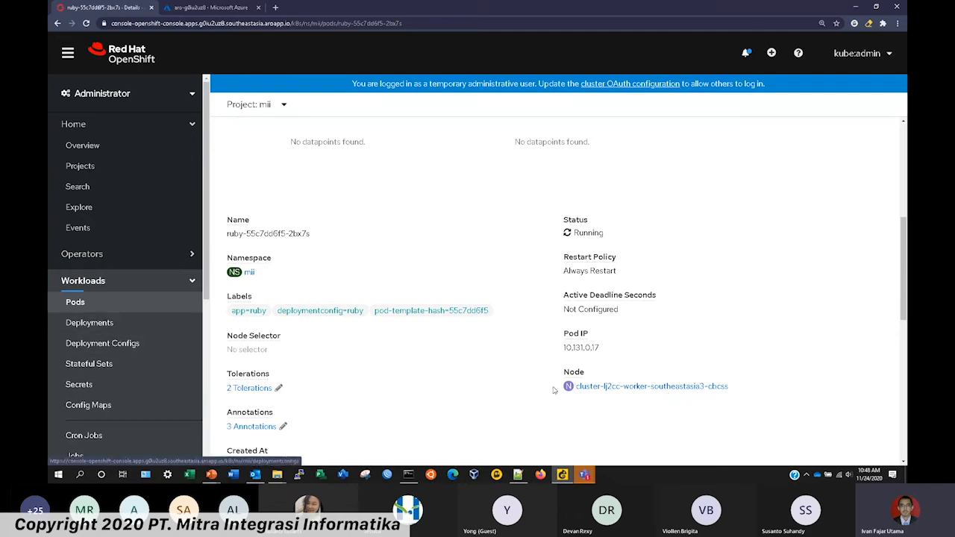
pyautogui.click(164, 307)
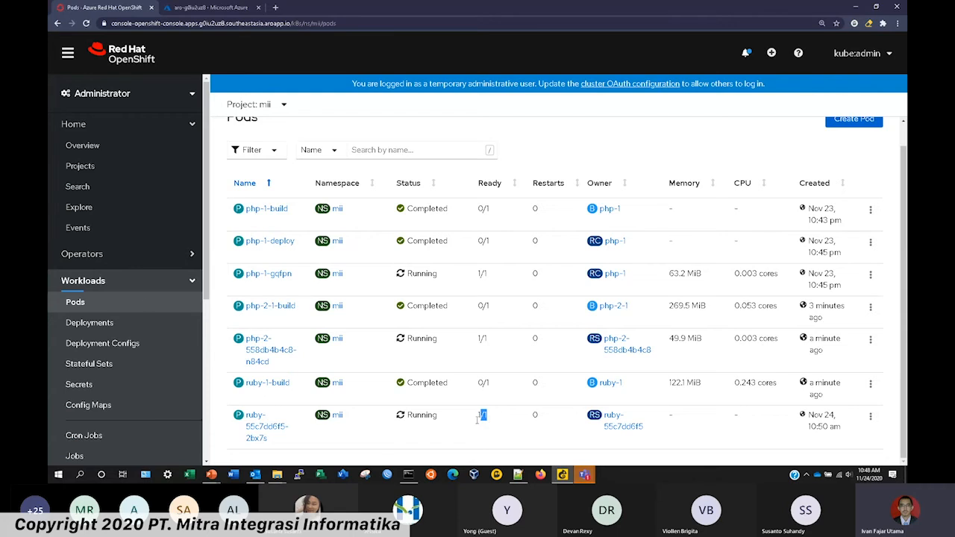
# Check the project's deployment configs, then scale the php-2 deployment up to 3 pods.
pyautogui.click(105, 343)
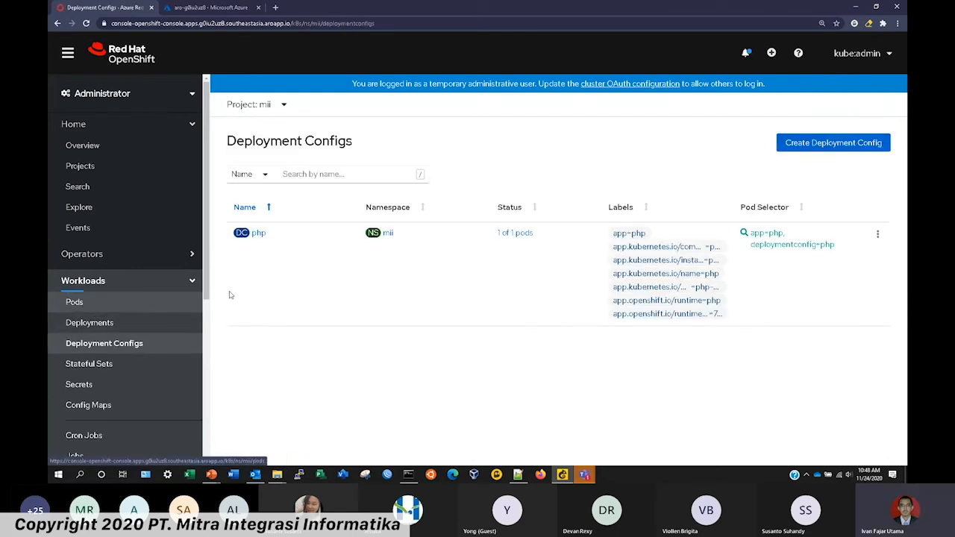
pyautogui.click(143, 324)
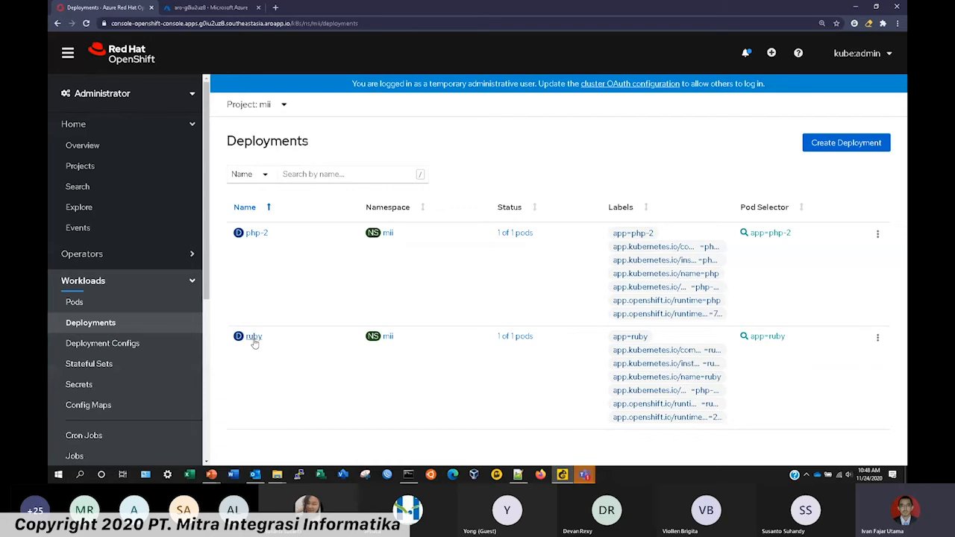
pyautogui.click(258, 233)
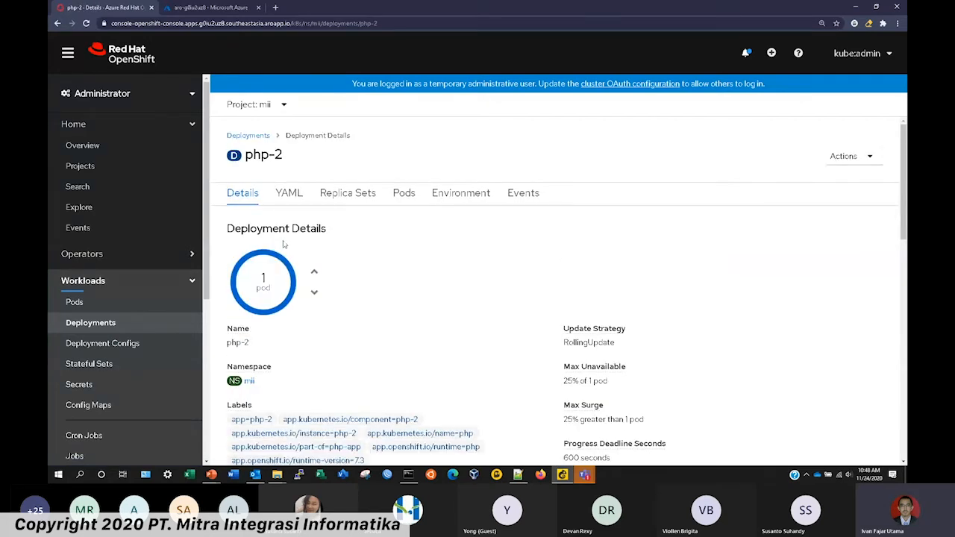
pyautogui.click(314, 274)
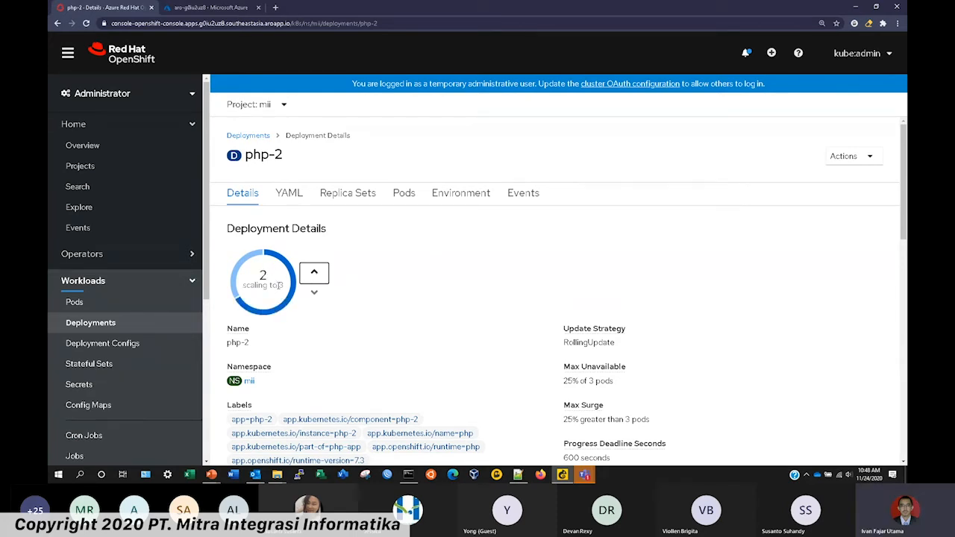
pyautogui.moveTo(280, 285)
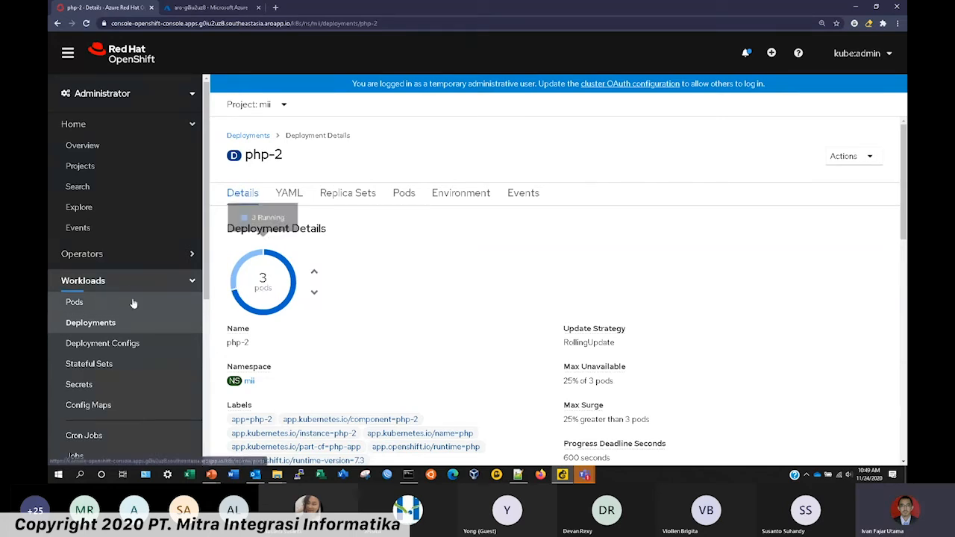
# Show the pod list and highlight the statuses of the two added php-2 pods.
pyautogui.click(112, 301)
pyautogui.scroll(-3, 388, 227)
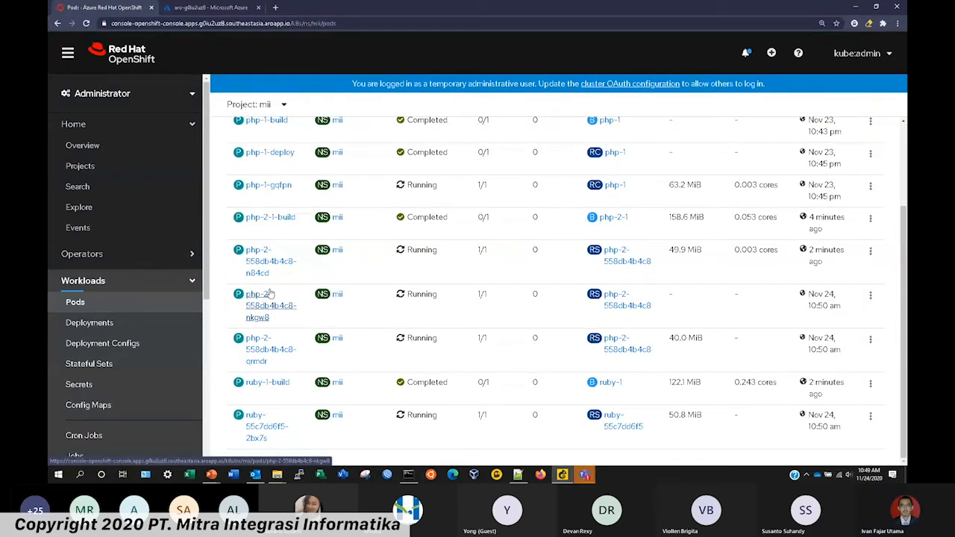
pyautogui.doubleClick(421, 294)
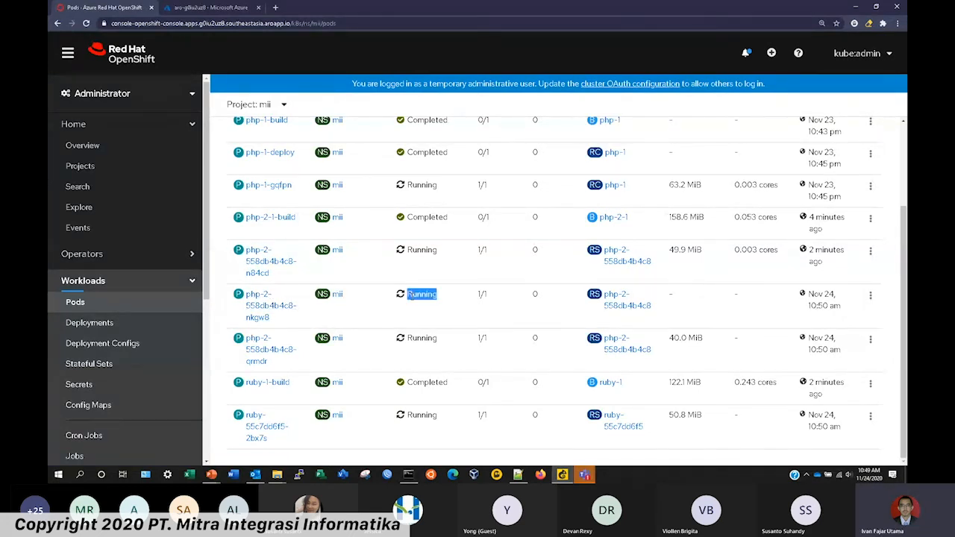
pyautogui.doubleClick(422, 338)
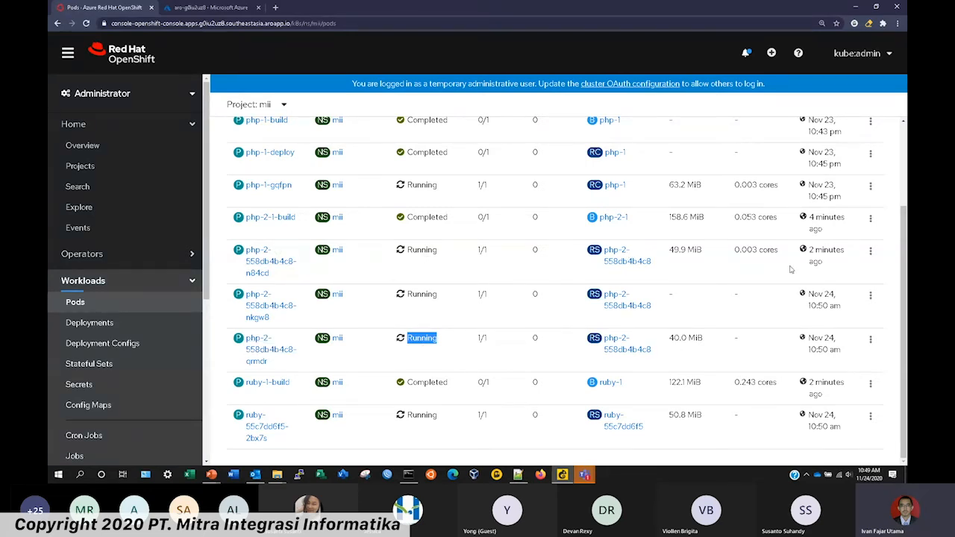
# Examine the usage graphs and node of the php-2 pod ending in n84cd, and return to the pod list.
pyautogui.click(270, 257)
pyautogui.scroll(-5, 448, 258)
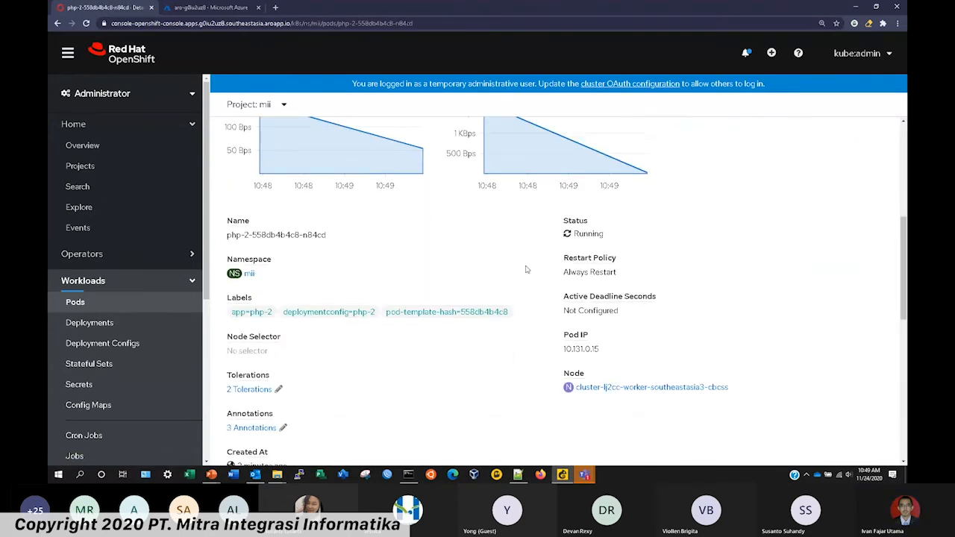
pyautogui.scroll(2, 348, 256)
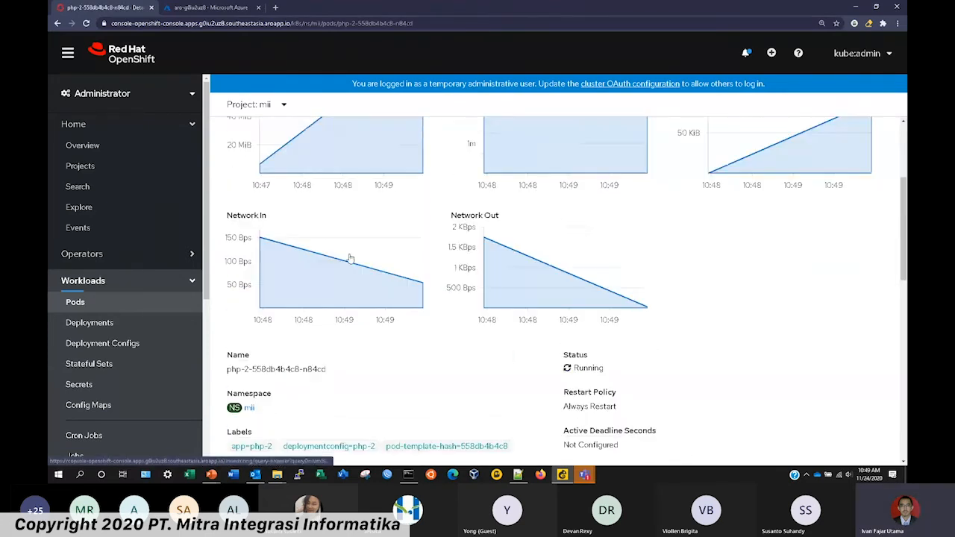
pyautogui.click(152, 300)
# Check which node hosts the php-2 pod ending in qrmdr, and return to the pod list.
pyautogui.scroll(-3, 363, 313)
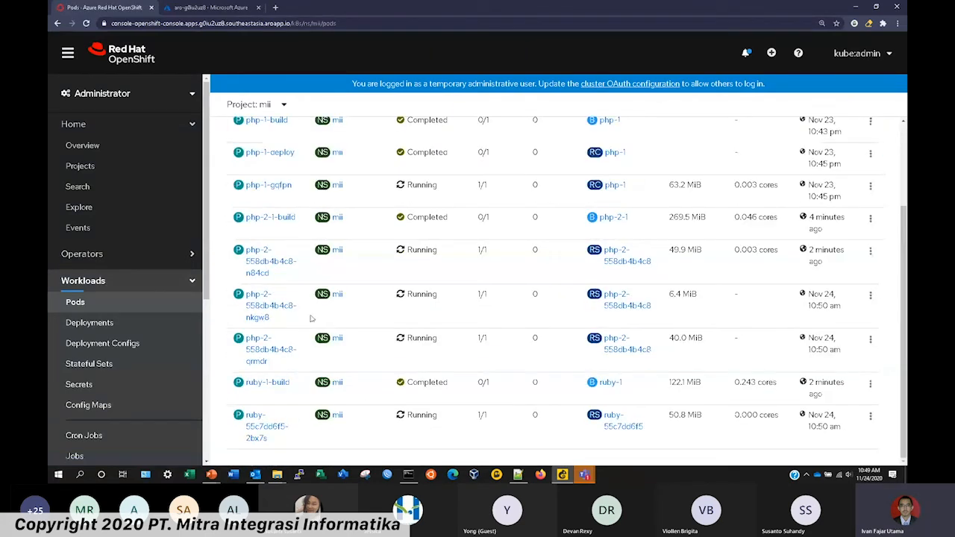
pyautogui.click(258, 340)
pyautogui.scroll(-5, 526, 316)
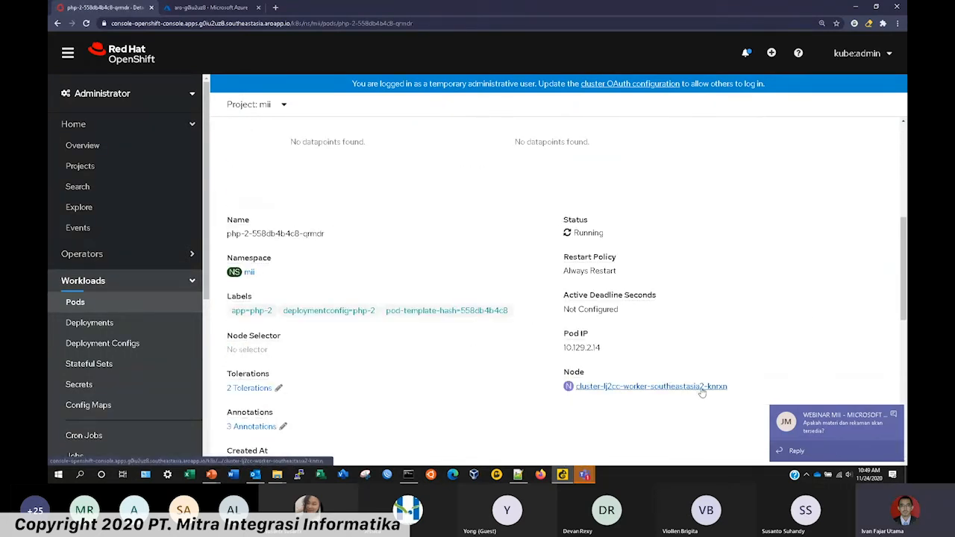
pyautogui.click(183, 301)
pyautogui.scroll(-3, 305, 274)
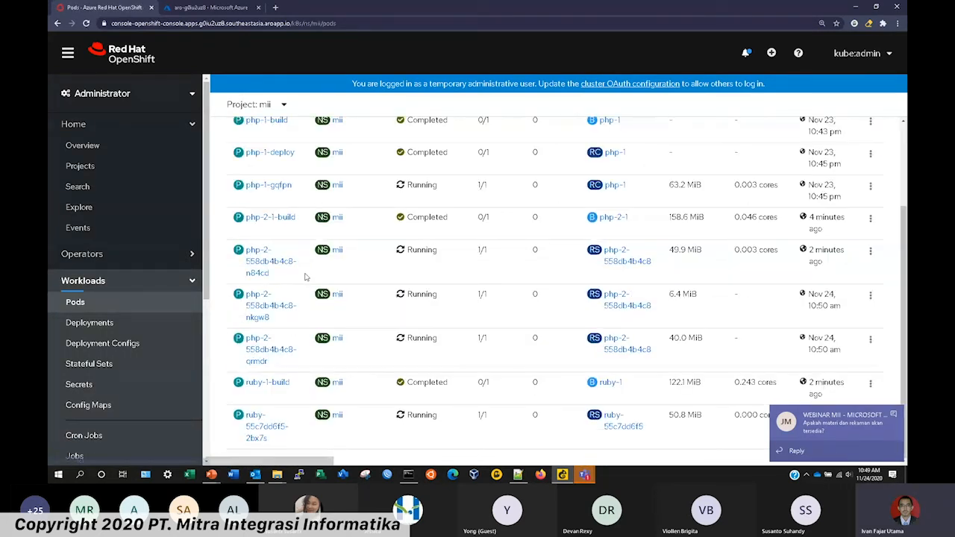
# Reopen the details of the php-2 pod ending in qrmdr for another review, and go back to the list of pods.
pyautogui.click(268, 349)
pyautogui.scroll(-3, 573, 284)
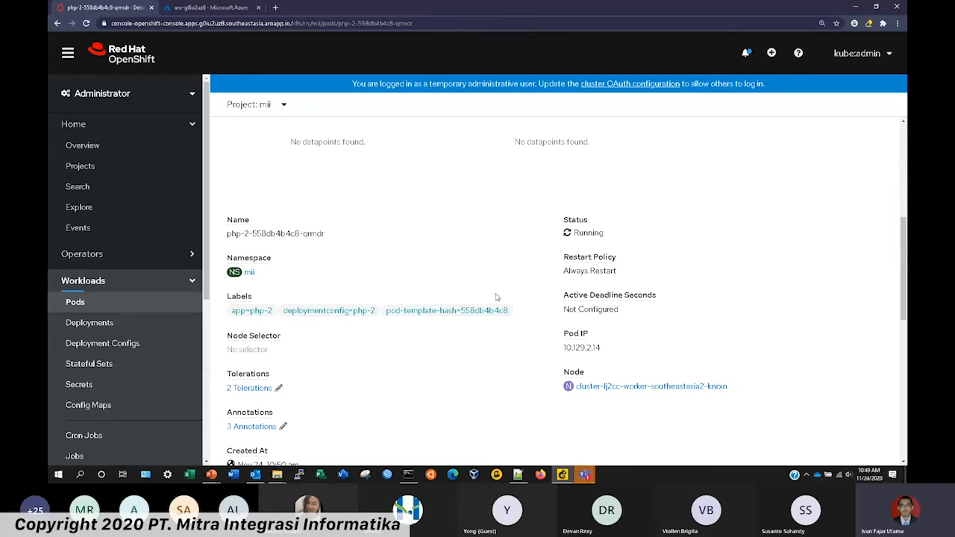
pyautogui.scroll(3, 496, 297)
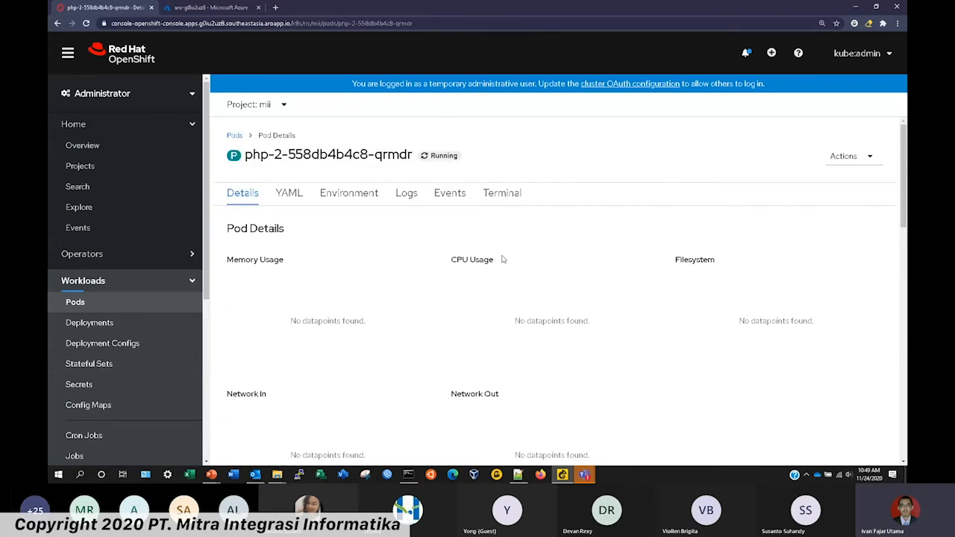
pyautogui.click(177, 304)
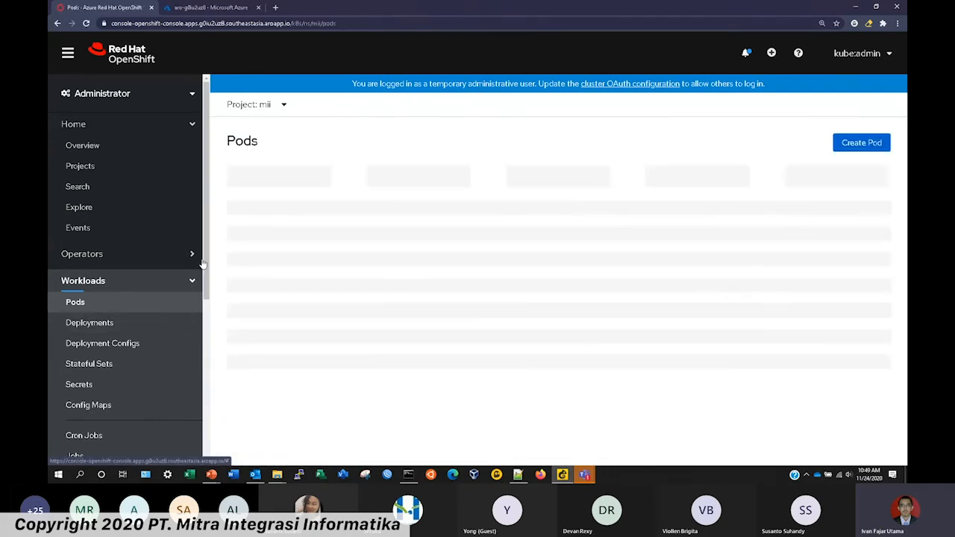
pyautogui.scroll(-5, 407, 254)
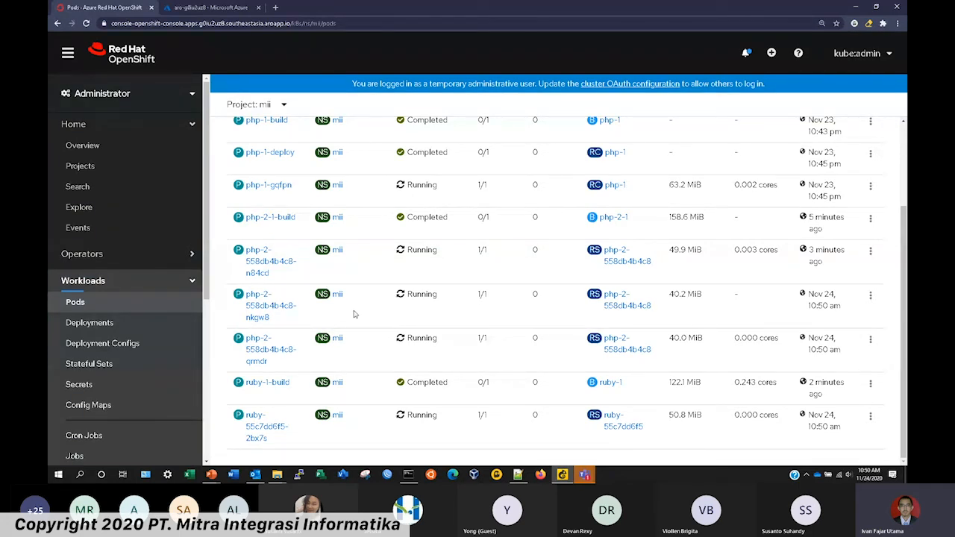
pyautogui.scroll(1, 298, 239)
pyautogui.scroll(-1, 278, 207)
pyautogui.scroll(1, 256, 243)
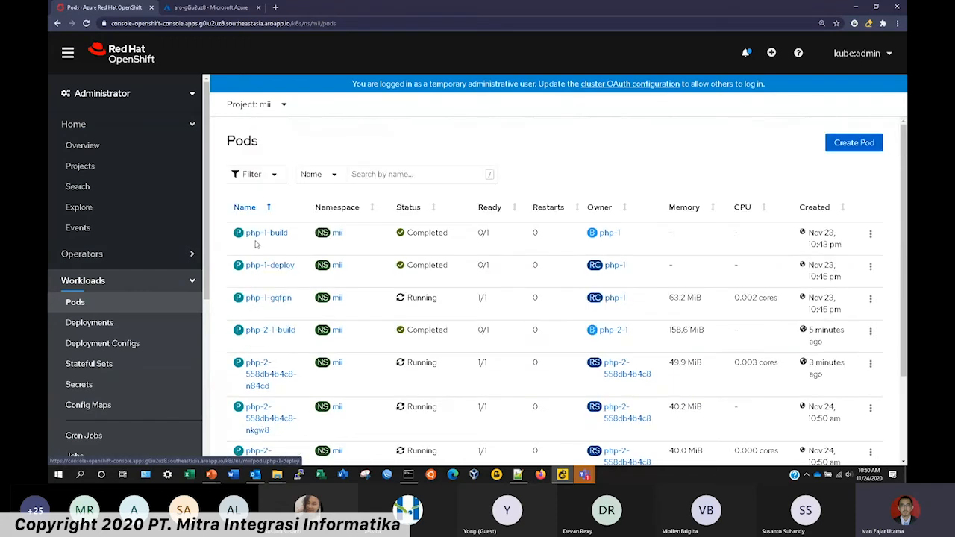
pyautogui.click(180, 93)
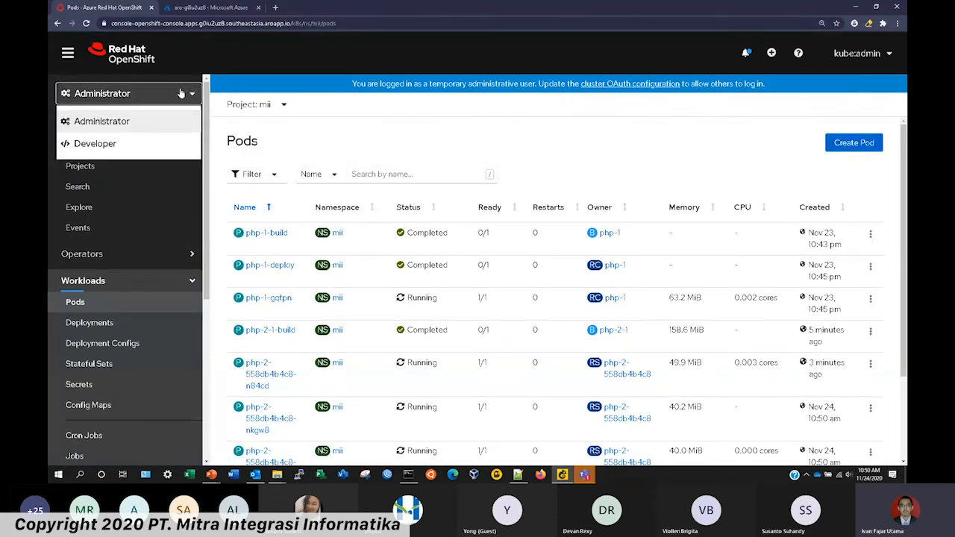
pyautogui.click(345, 130)
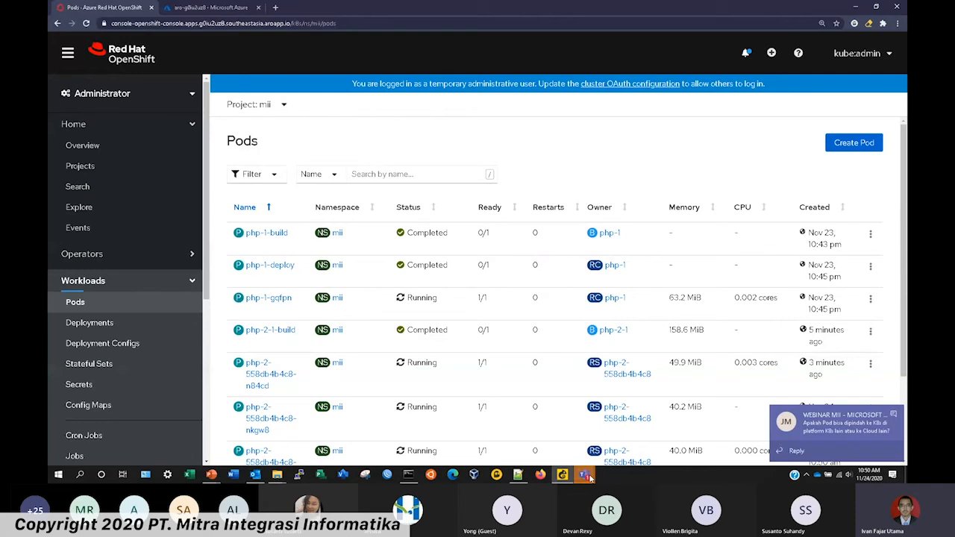
# Switch to the Teams webinar meeting, show its chat, and highlight the question about moving pods to another K8s platform or cloud.
pyautogui.moveTo(590, 478)
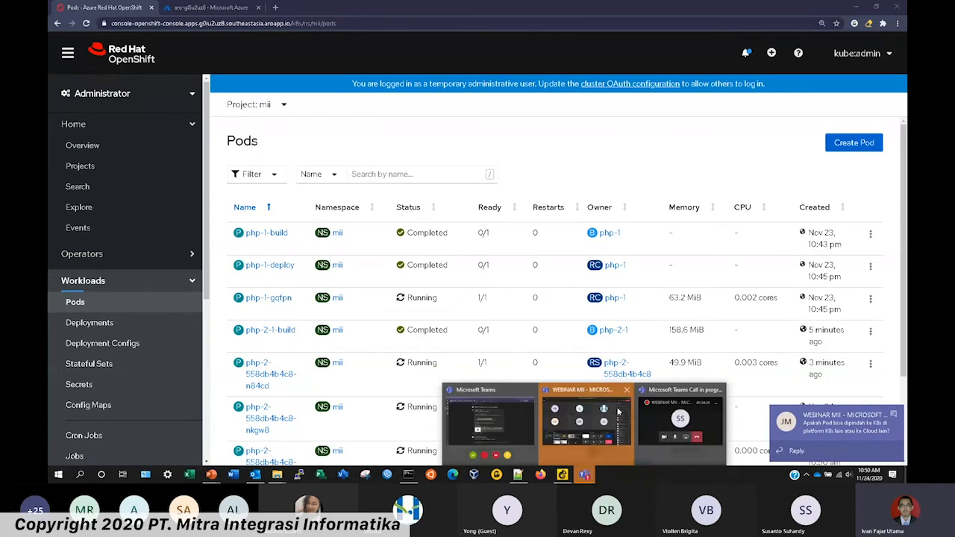
pyautogui.click(584, 389)
pyautogui.click(715, 32)
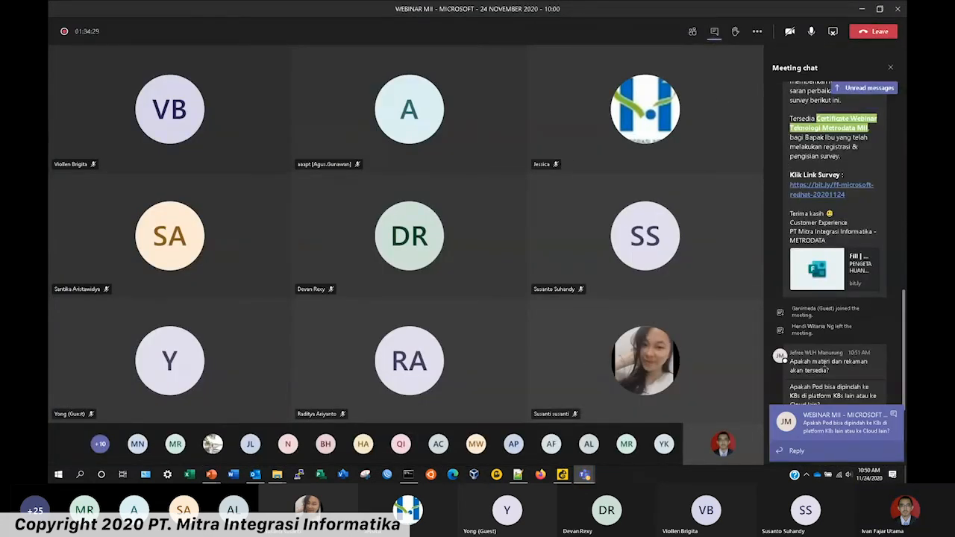
pyautogui.moveTo(829, 371); pyautogui.dragTo(805, 370)
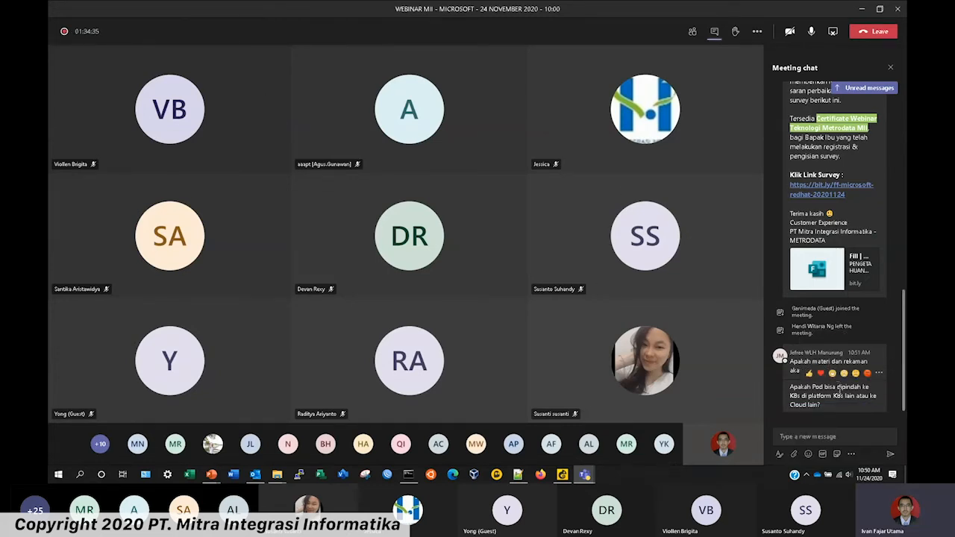
pyautogui.moveTo(820, 404); pyautogui.dragTo(800, 395)
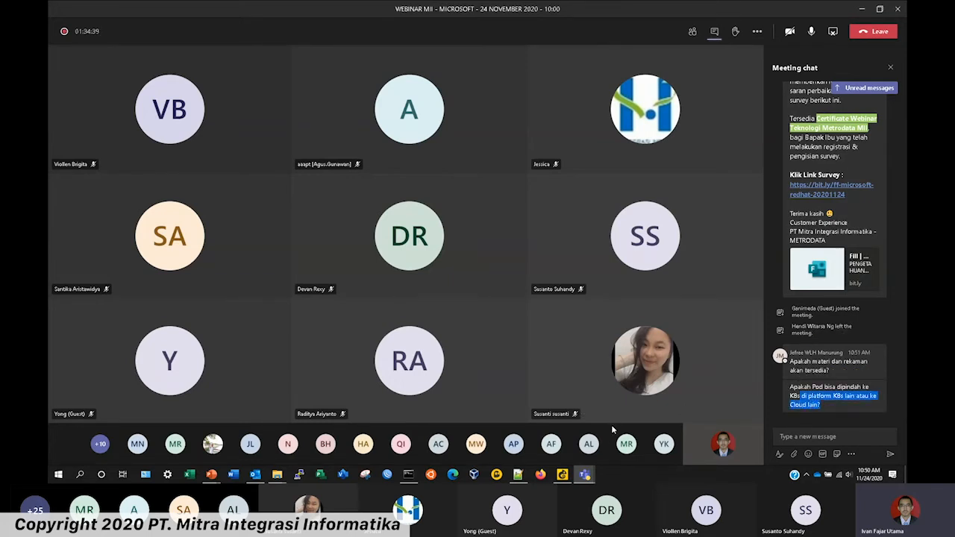
pyautogui.moveTo(595, 478)
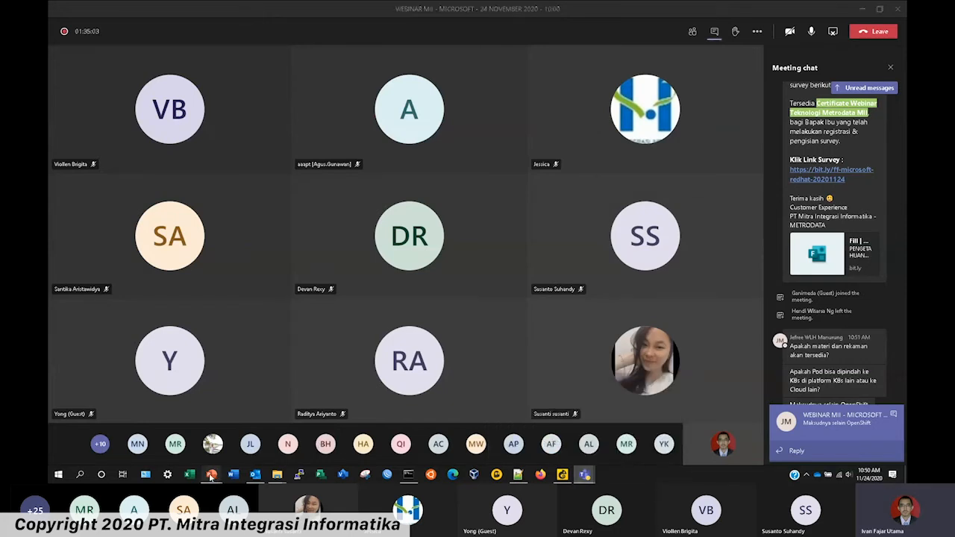
# Look through the open PowerPoint decks: the Red Hat OpenShift overview, the container-platform presentation and ARO.pptx.
pyautogui.moveTo(211, 475)
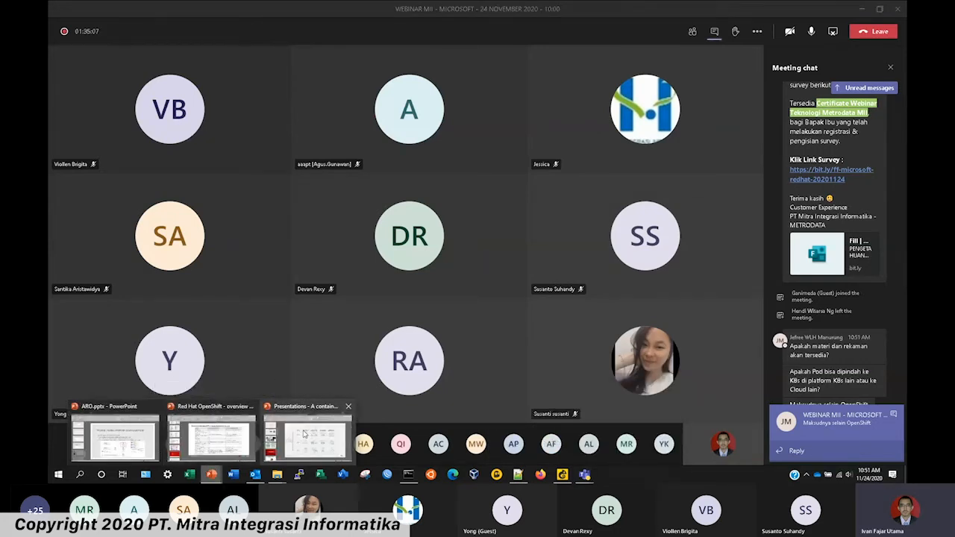
pyautogui.click(238, 434)
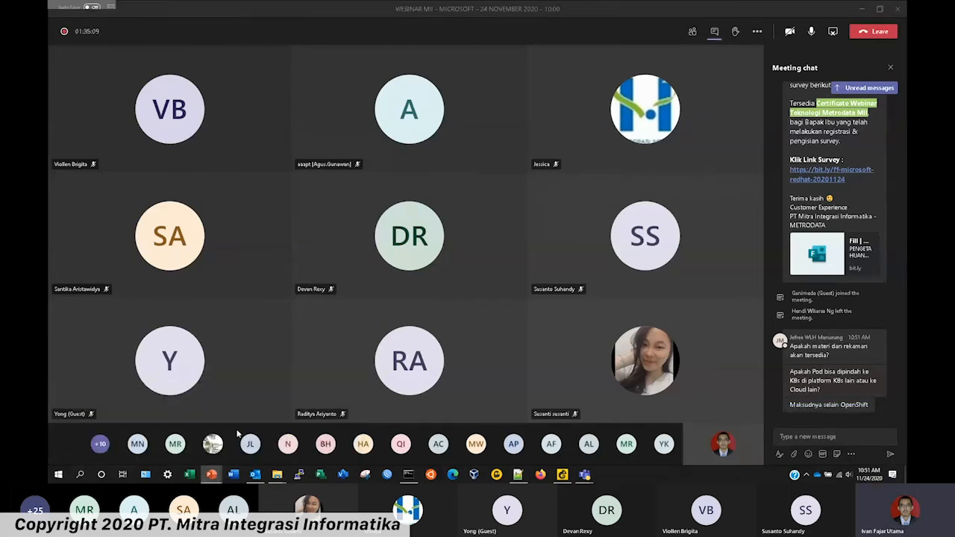
pyautogui.moveTo(177, 254); pyautogui.dragTo(176, 111)
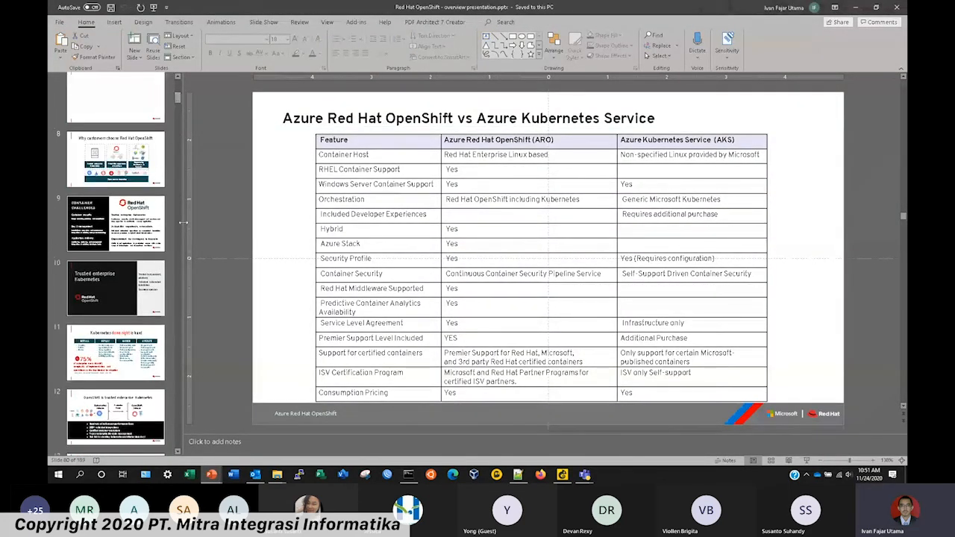
pyautogui.click(211, 475)
pyautogui.click(274, 443)
pyautogui.moveTo(177, 179); pyautogui.dragTo(177, 125)
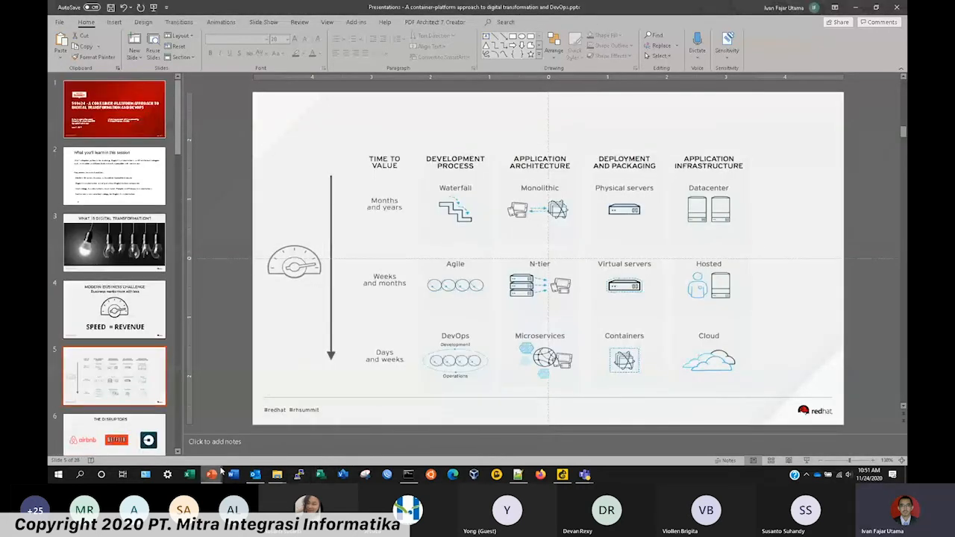
pyautogui.click(212, 474)
pyautogui.click(165, 443)
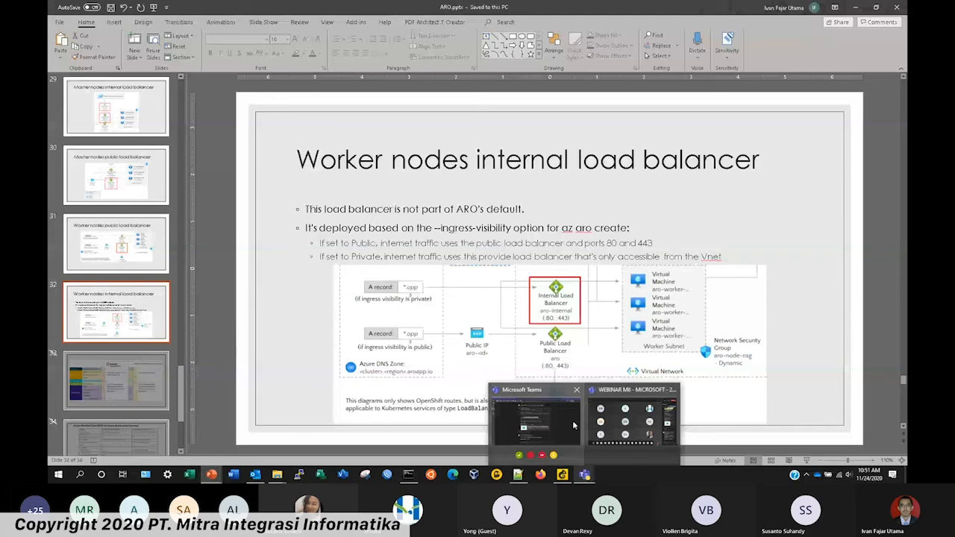
# Switch back to the OpenShift console in the browser and change to the Developer perspective.
pyautogui.click(563, 475)
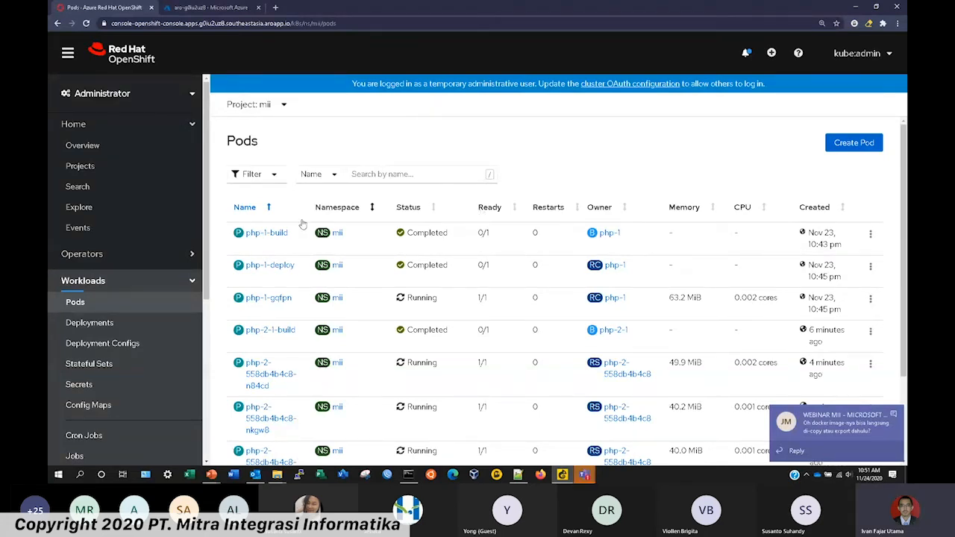
pyautogui.click(134, 102)
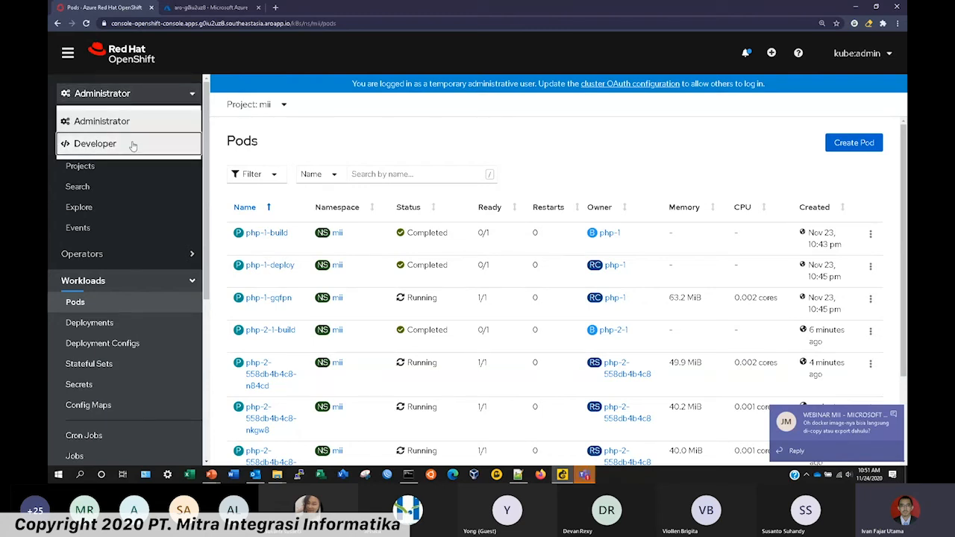
pyautogui.click(131, 144)
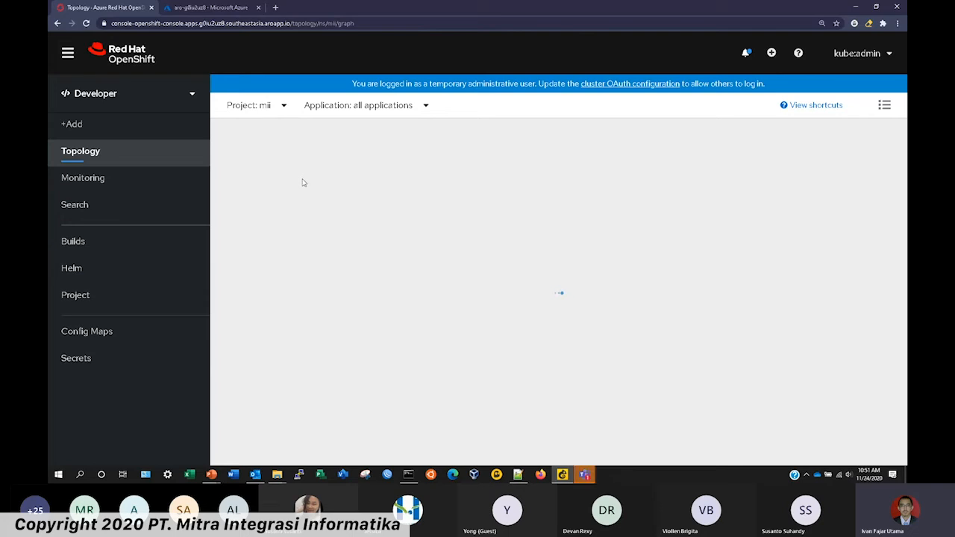
# Review the container image deployment form with its external registry image name option, and return to the Add page.
pyautogui.click(179, 128)
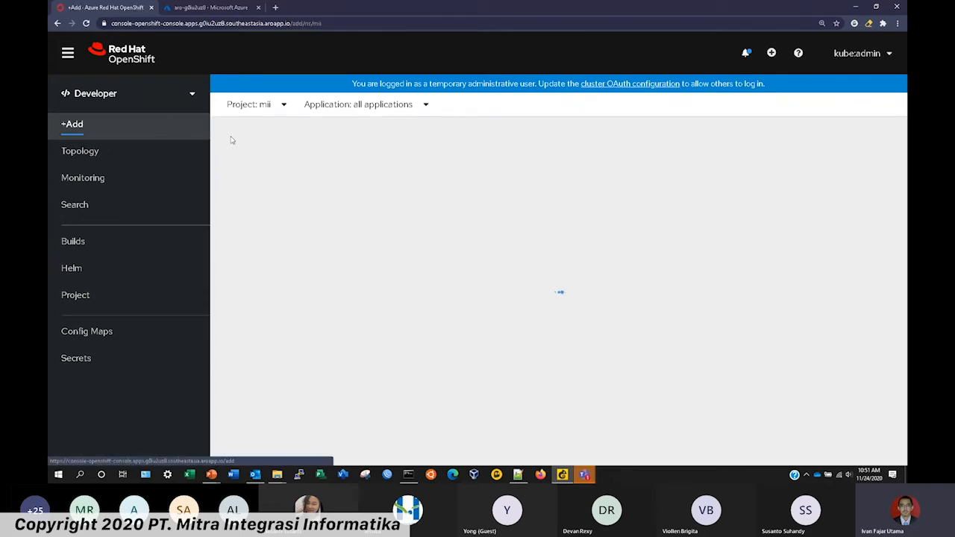
pyautogui.click(412, 244)
pyautogui.click(326, 264)
pyautogui.click(319, 262)
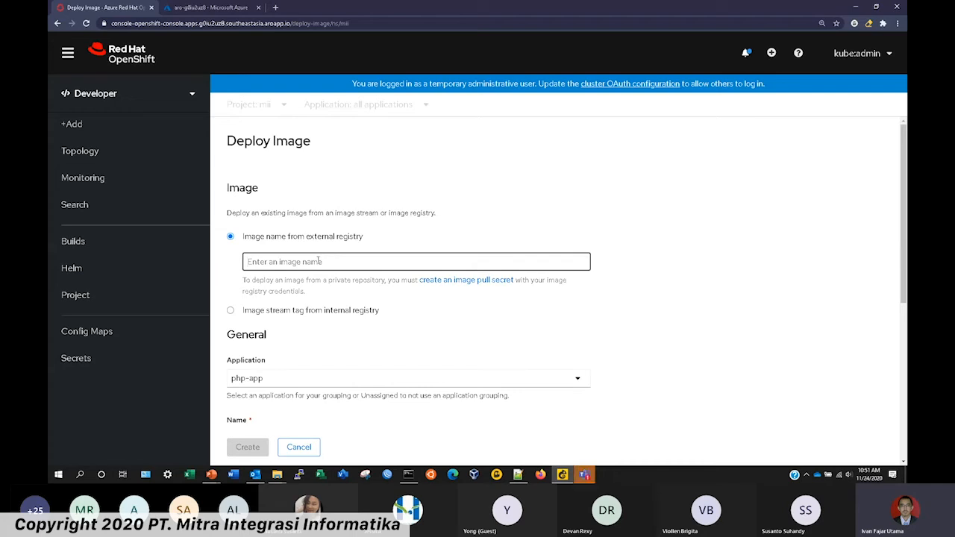
pyautogui.scroll(-2, 604, 326)
pyautogui.scroll(2, 604, 326)
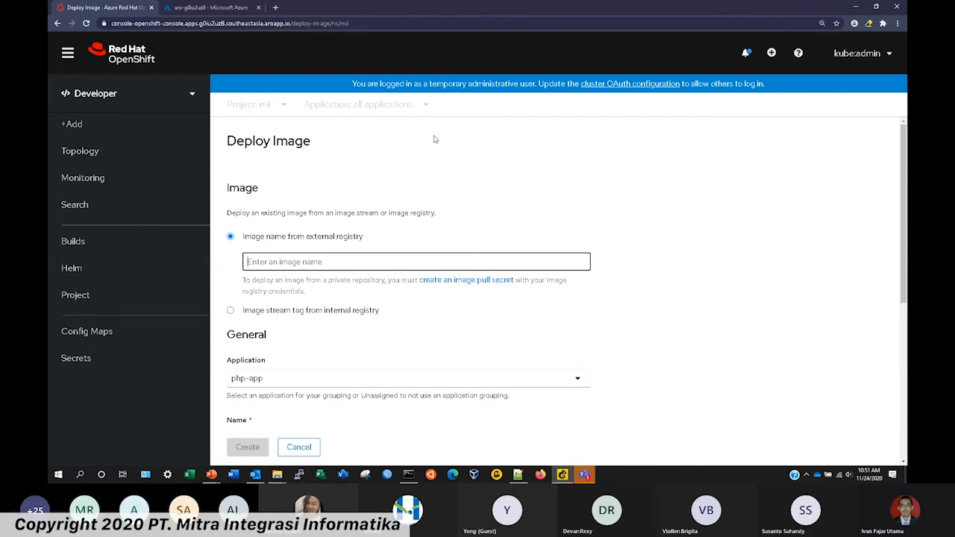
pyautogui.click(156, 131)
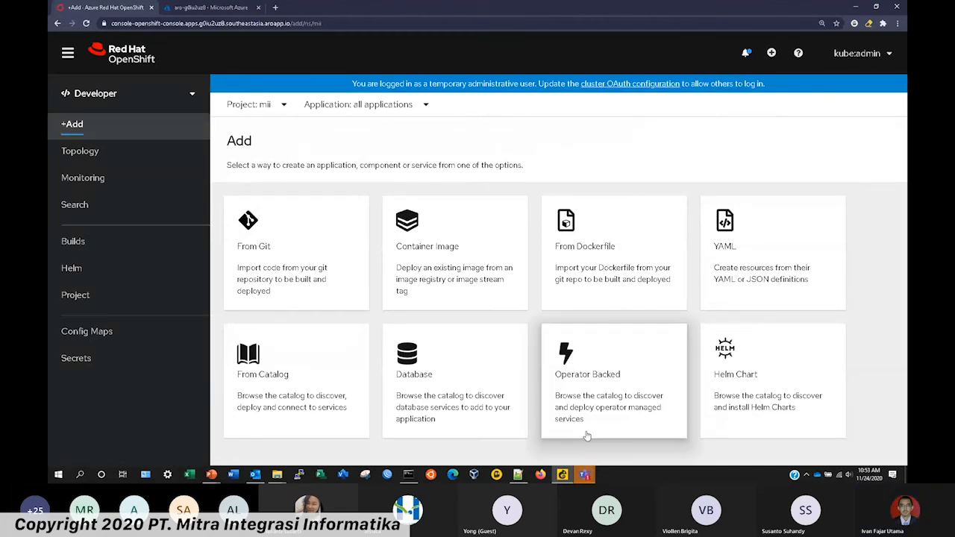
# Switch to the main Teams window and read the chat question about copying or exporting the docker image.
pyautogui.moveTo(584, 475)
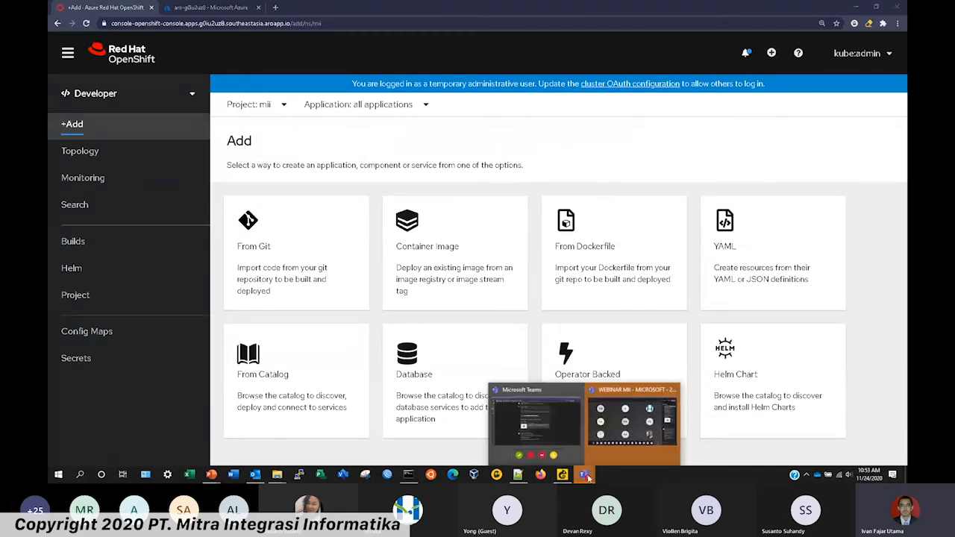
pyautogui.click(544, 391)
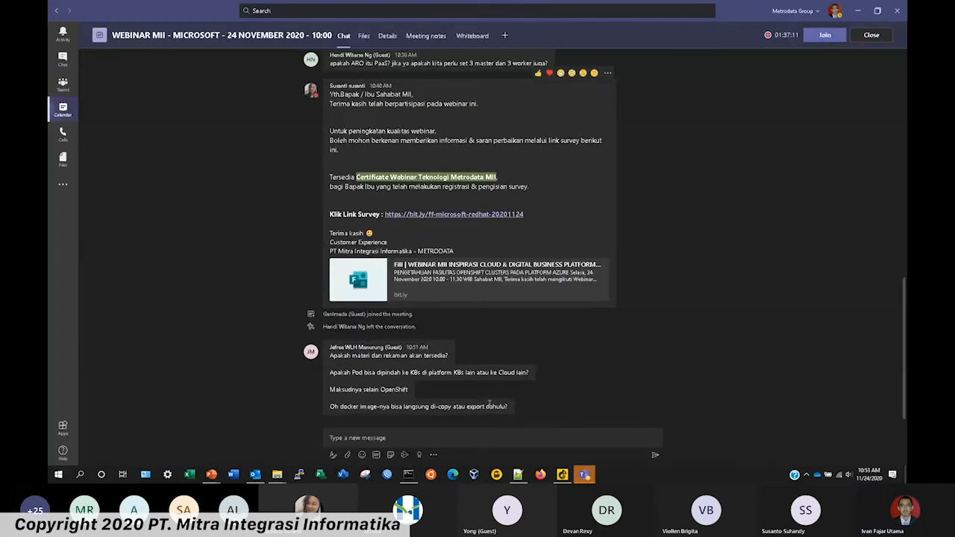
pyautogui.doubleClick(342, 407)
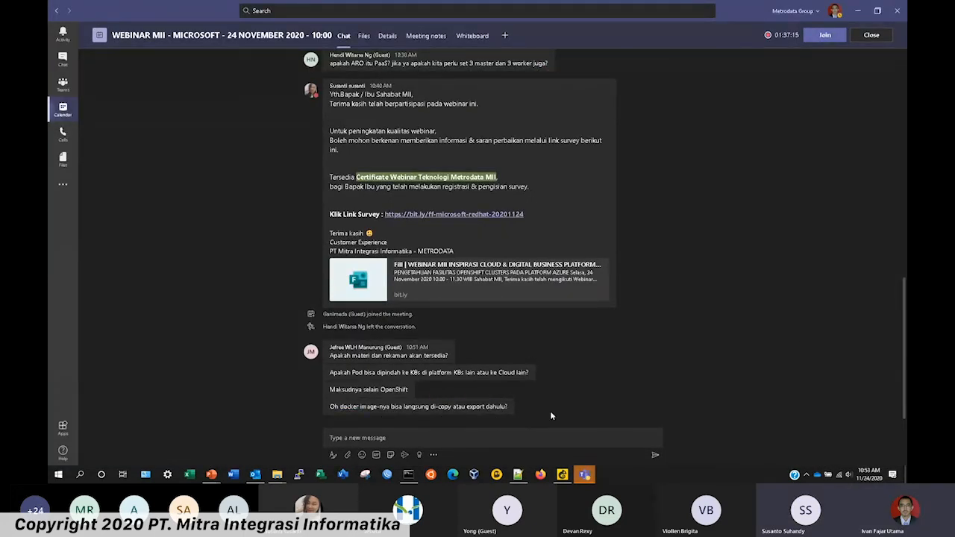
# Find the earlier chat question about ARO being PaaS and highlight its ARO, 3 master and 3 worker parts.
pyautogui.scroll(3, 550, 411)
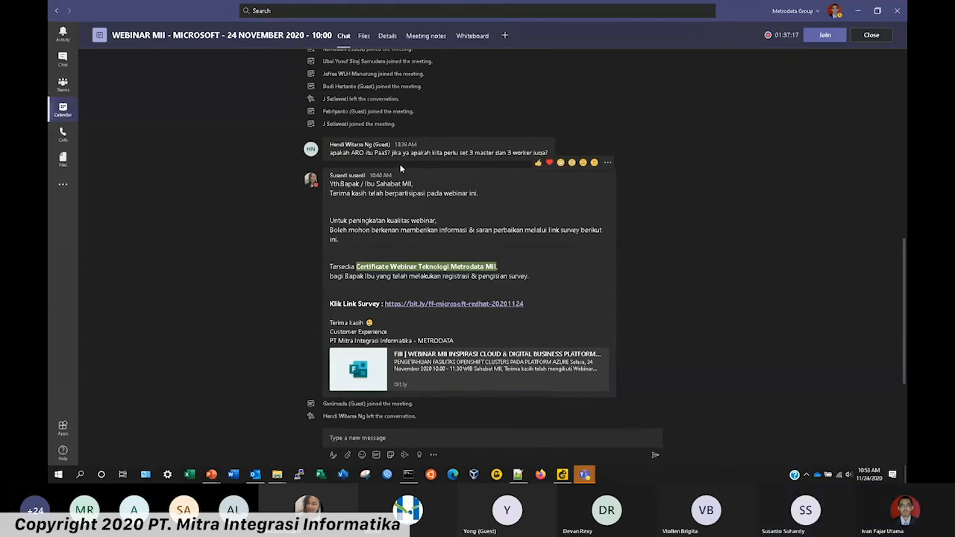
pyautogui.scroll(3, 399, 163)
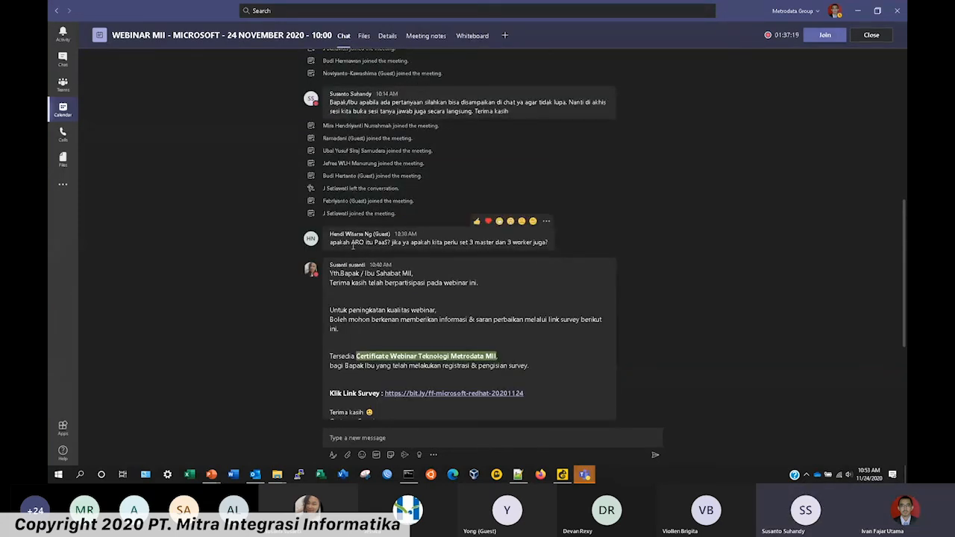
pyautogui.doubleClick(358, 243)
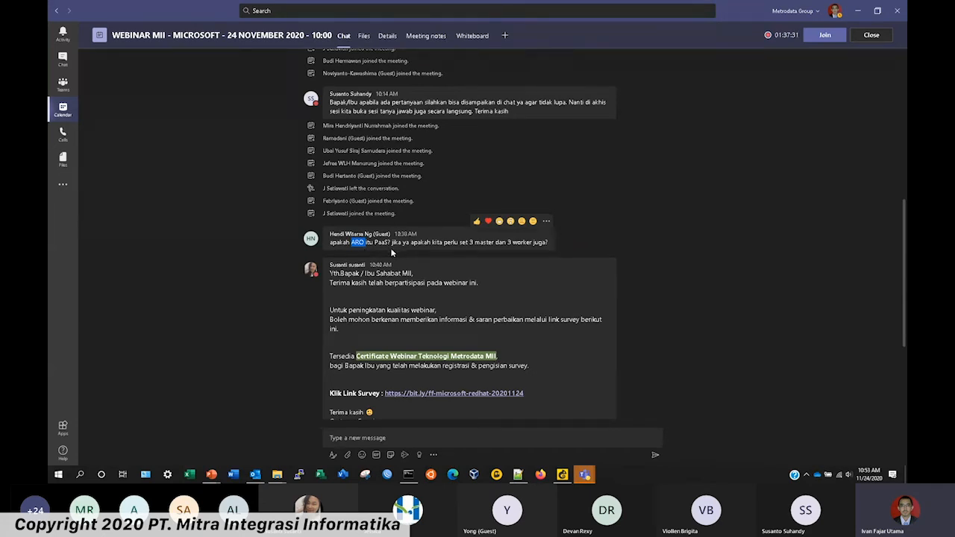
pyautogui.doubleClick(471, 242)
pyautogui.doubleClick(510, 243)
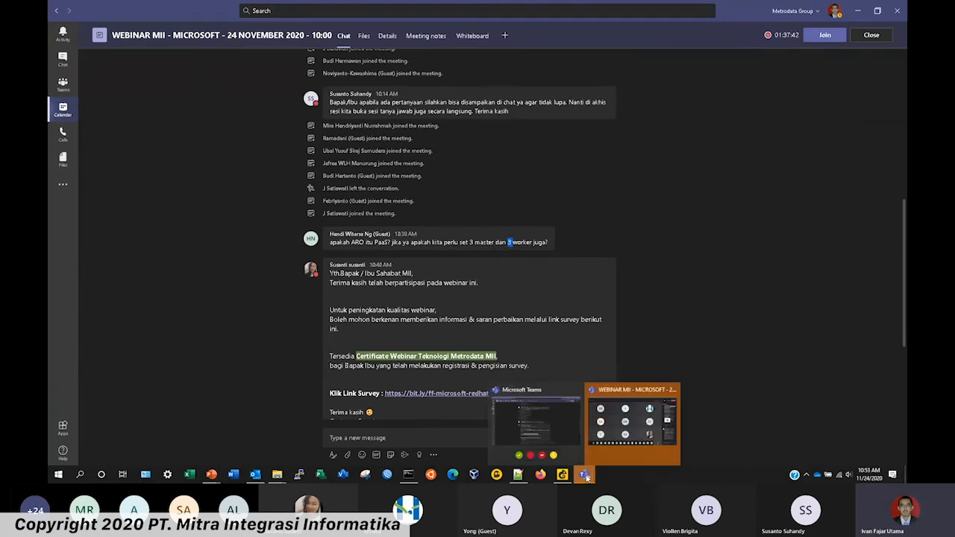
# Switch to the browser, check the cluster virtual machines in the aro-g0iu2uz8 resource group in Azure, and return to the OpenShift console.
pyautogui.click(562, 475)
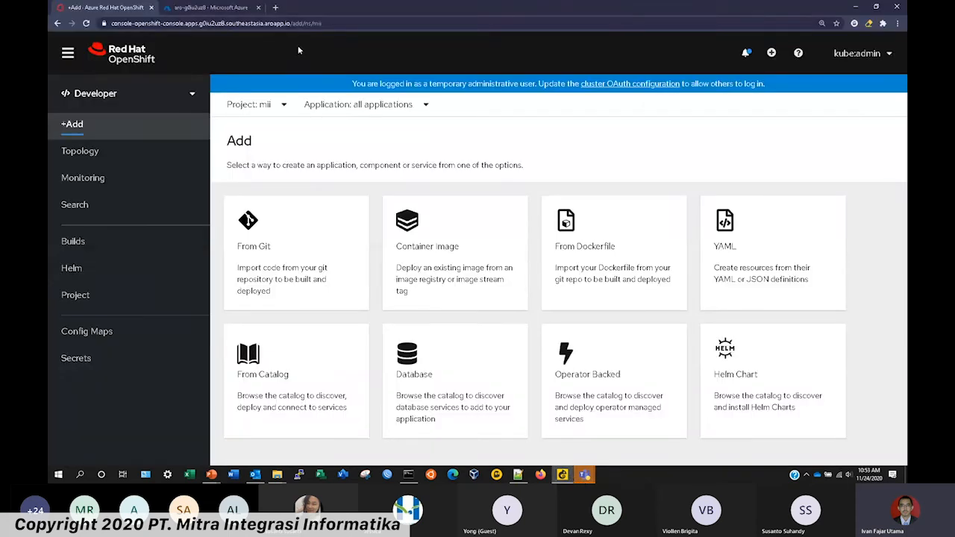
pyautogui.click(225, 10)
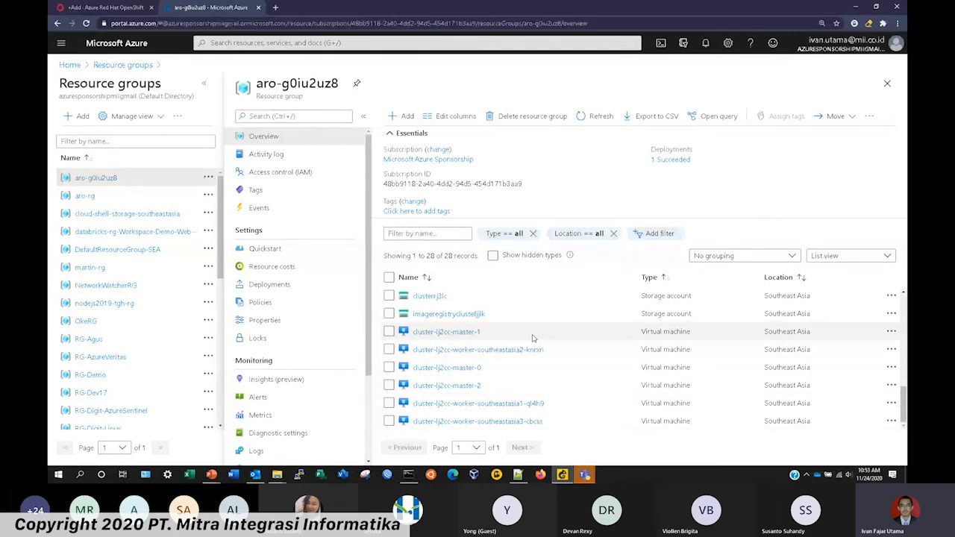
pyautogui.click(111, 7)
# Change to the Administrator perspective and show the list of the cluster's compute nodes.
pyautogui.click(119, 94)
pyautogui.click(128, 123)
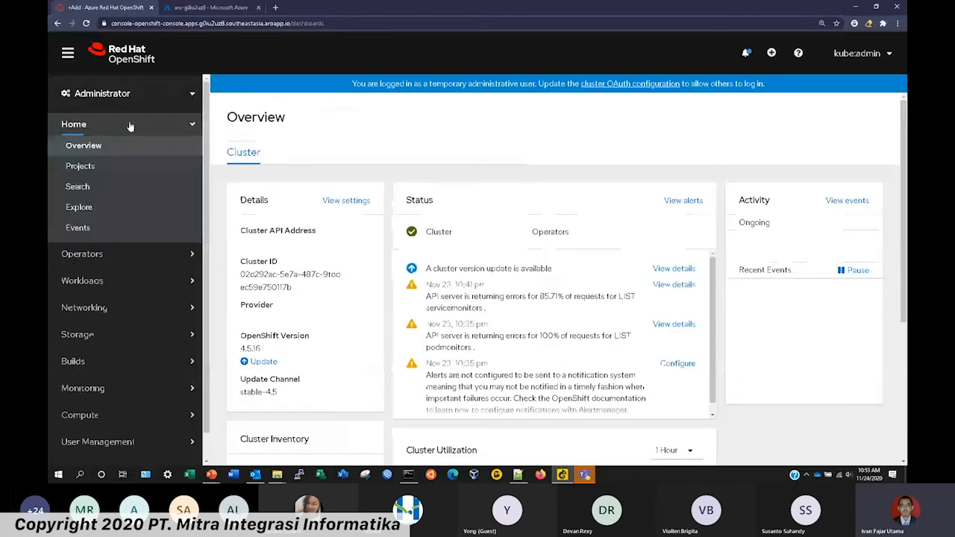
pyautogui.scroll(-1, 131, 142)
pyautogui.click(140, 385)
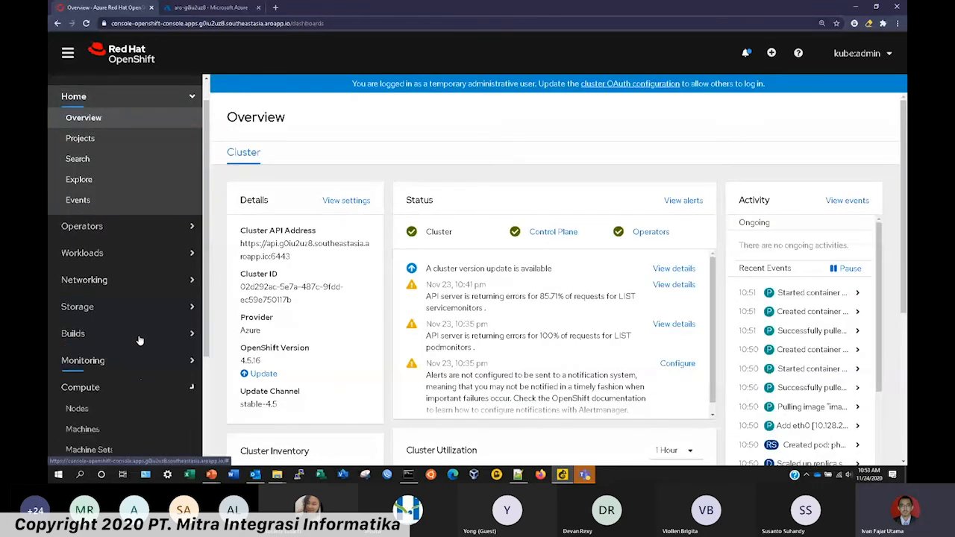
pyautogui.scroll(-2, 139, 340)
pyautogui.click(117, 257)
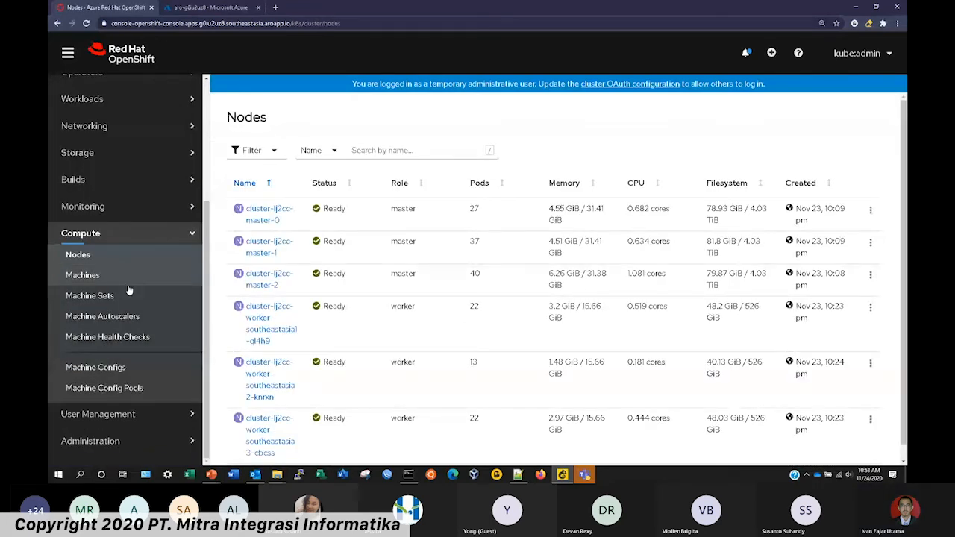
# Show the cluster's machines and examine the availability zones of the master and worker machines.
pyautogui.click(133, 283)
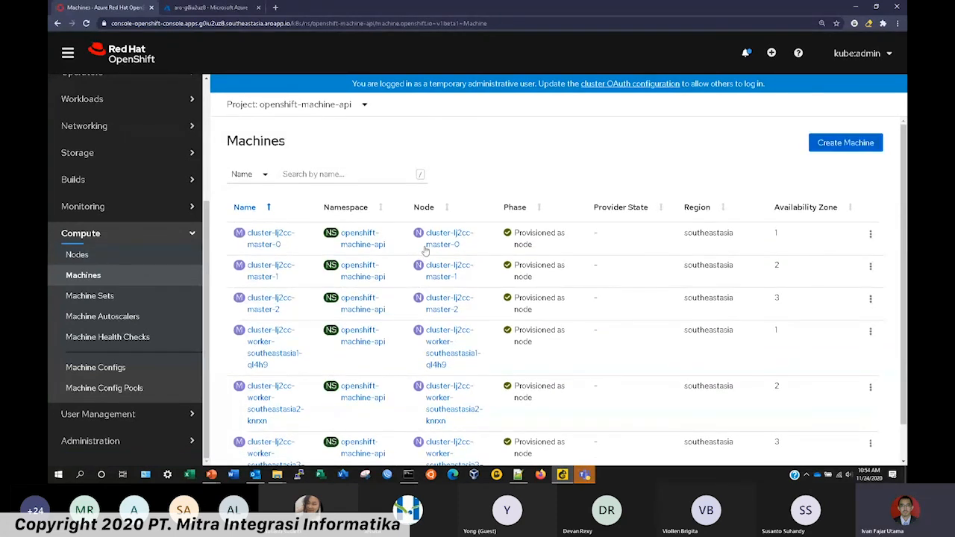
pyautogui.doubleClick(776, 232)
pyautogui.doubleClick(778, 265)
pyautogui.click(778, 298)
pyautogui.scroll(-1, 778, 296)
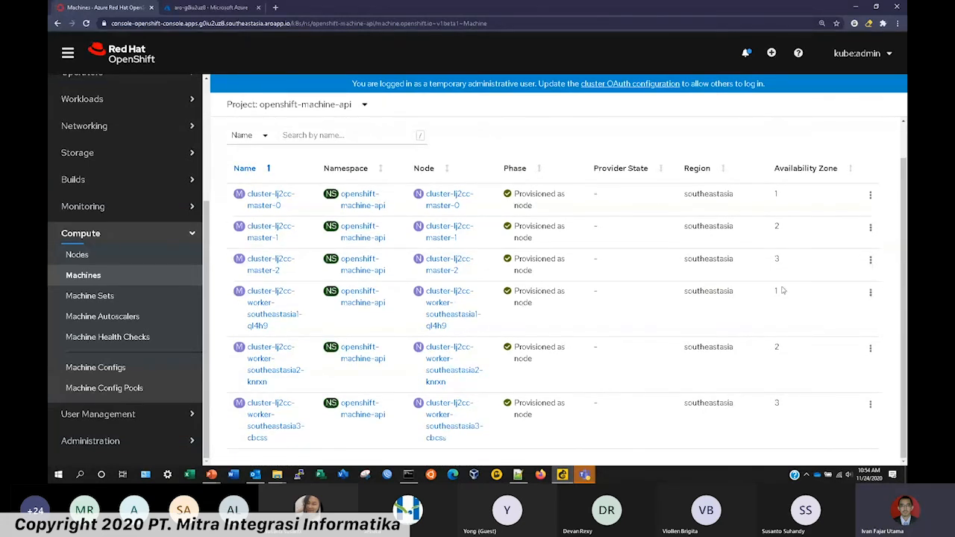
pyautogui.scroll(1, 784, 399)
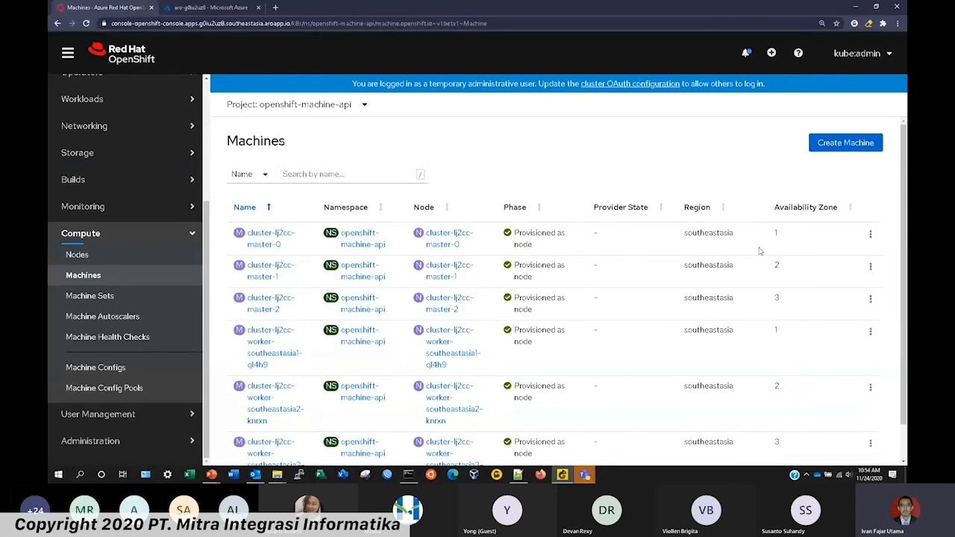
# Review the full list of master and worker machines in the openshift-machine-api project.
pyautogui.scroll(-1, 683, 321)
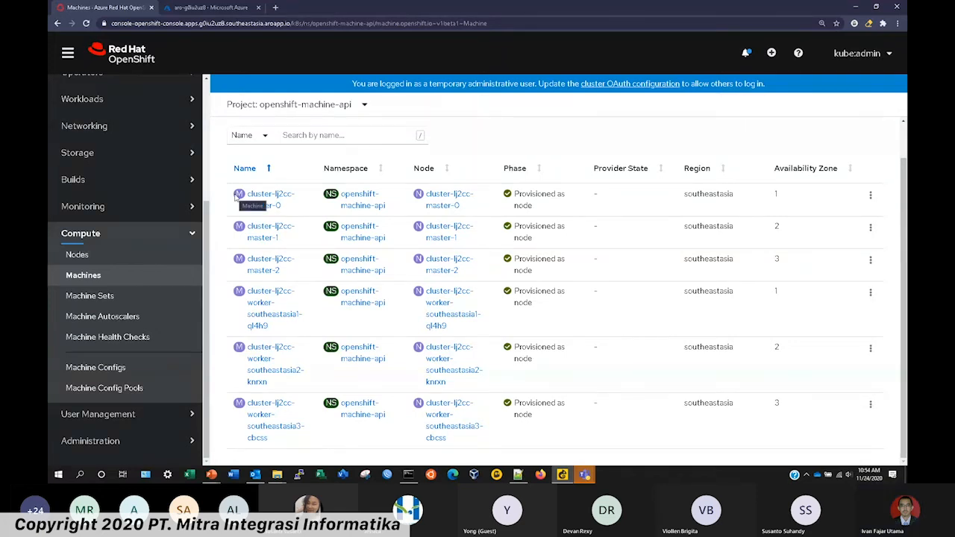
pyautogui.scroll(1, 224, 183)
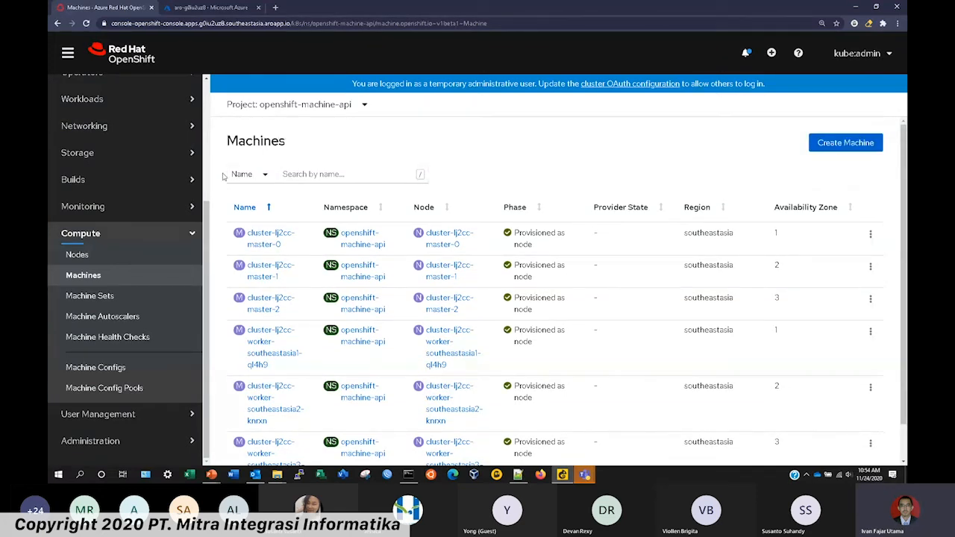
pyautogui.scroll(3, 149, 176)
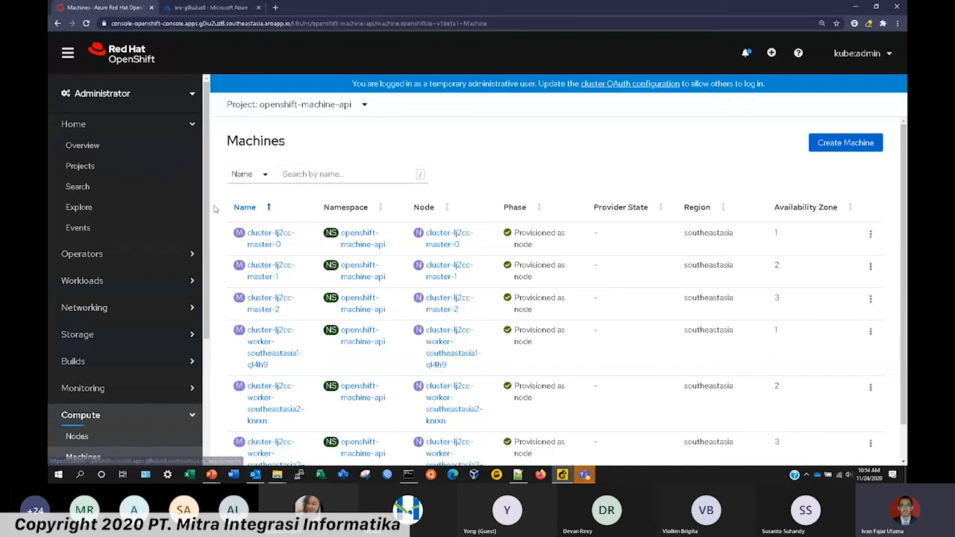
pyautogui.scroll(-1, 214, 208)
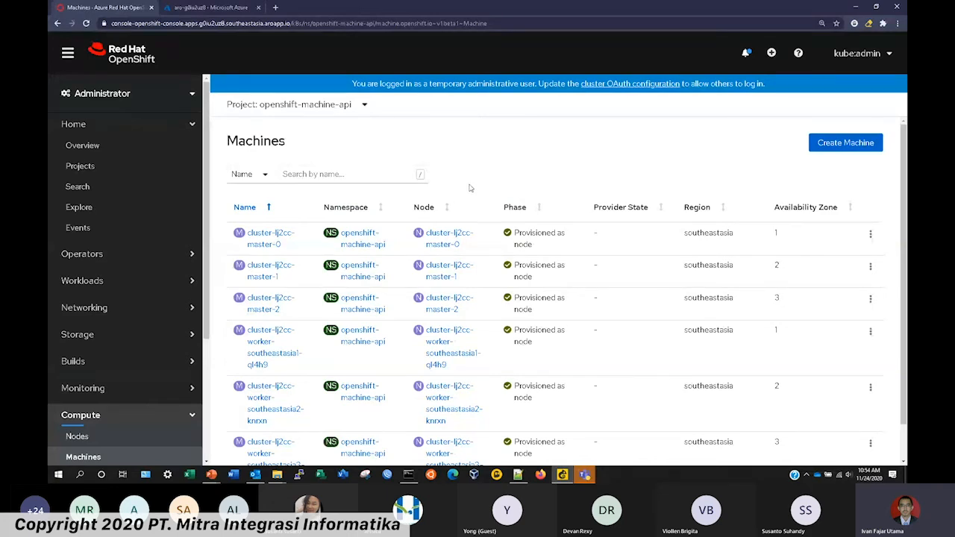
pyautogui.scroll(-2, 418, 298)
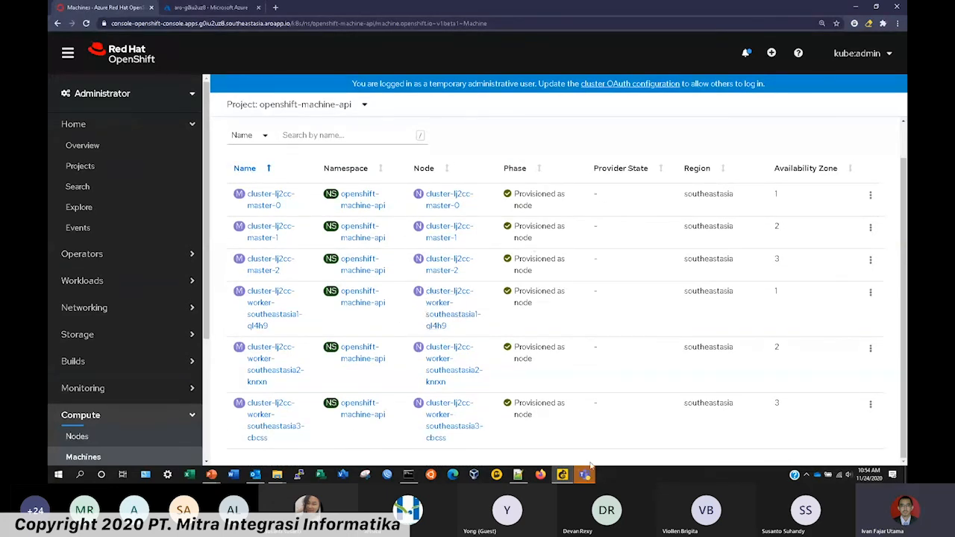
# Switch to the Teams webinar chat and read through the messages to the latest attendee questions.
pyautogui.moveTo(588, 468)
pyautogui.click(555, 430)
pyautogui.scroll(10, 476, 284)
pyautogui.scroll(-5, 476, 287)
pyautogui.scroll(-2, 476, 285)
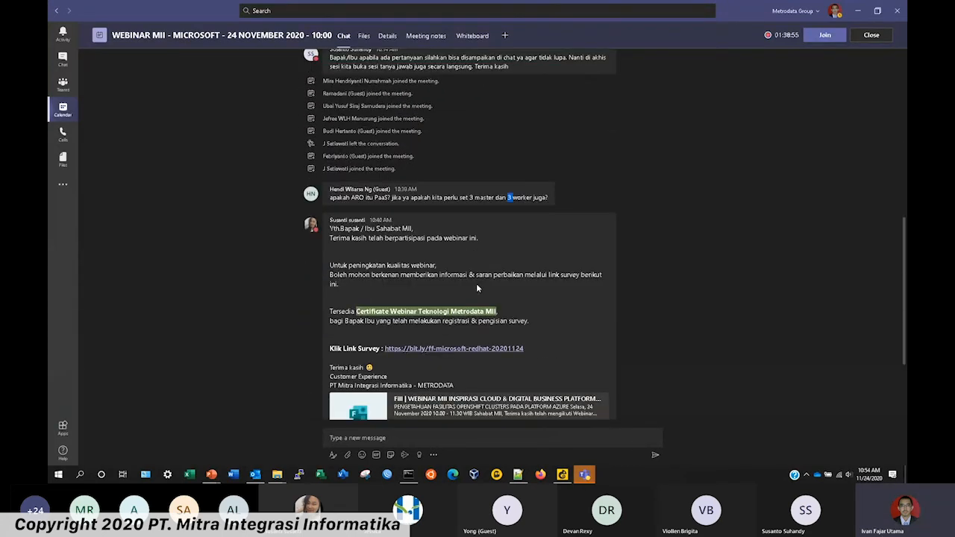
pyautogui.scroll(-3, 458, 249)
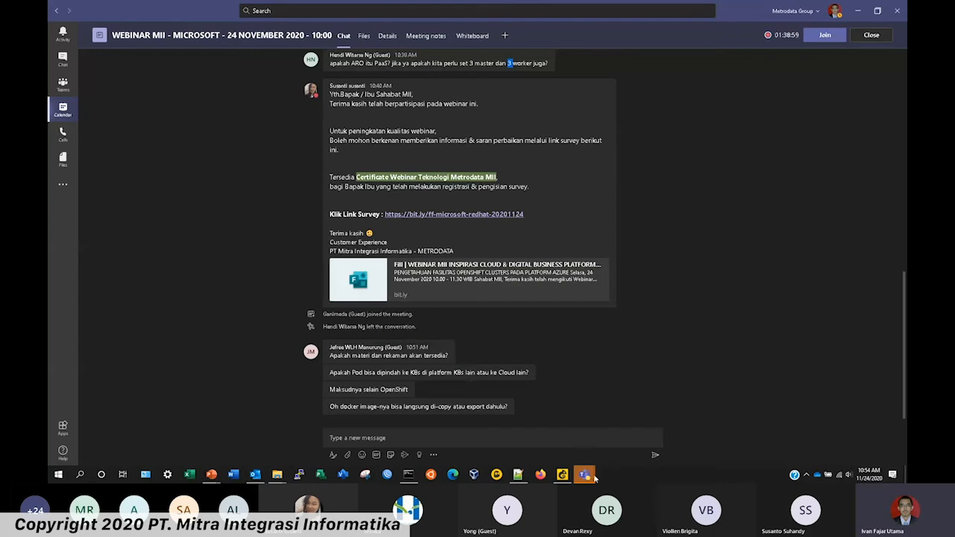
# Switch back to the browser and show the OpenShift cluster overview.
pyautogui.moveTo(586, 478)
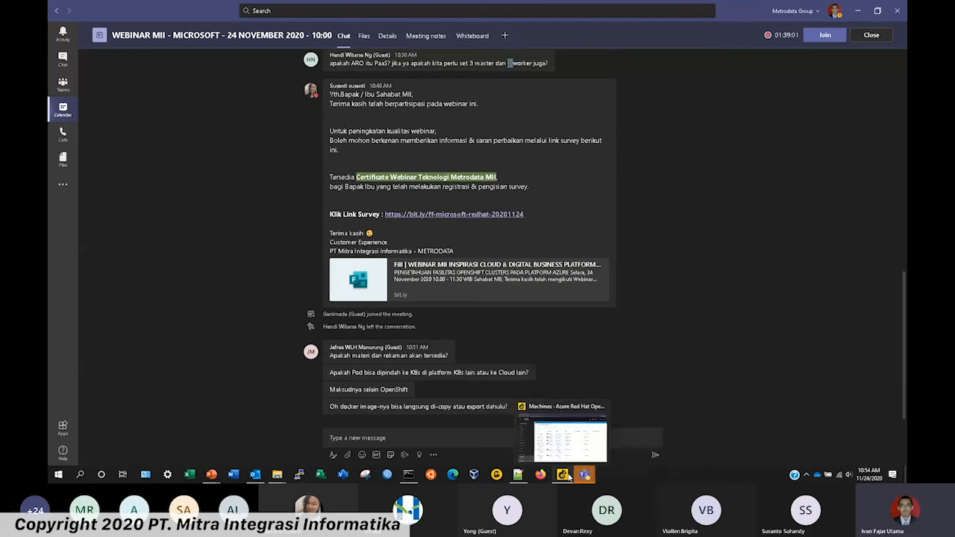
pyautogui.click(568, 478)
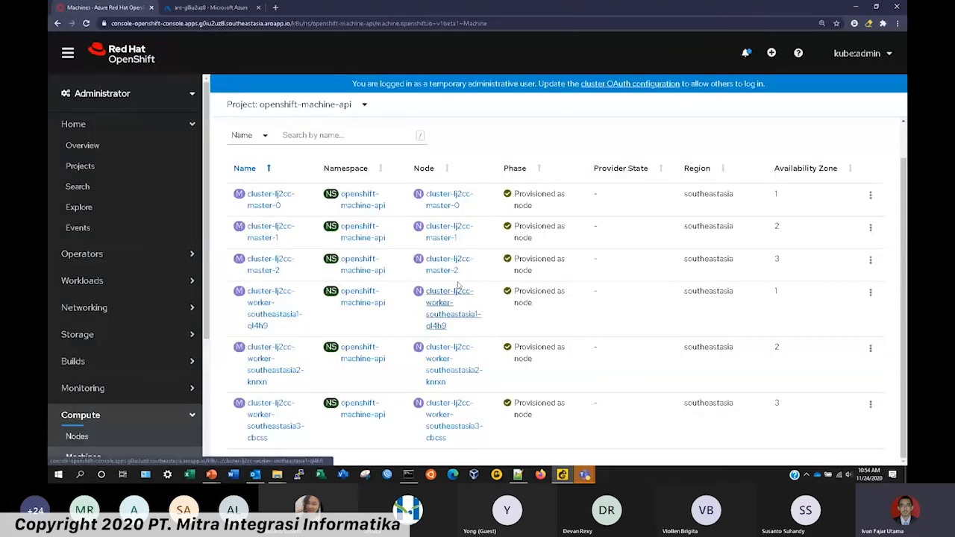
pyautogui.click(132, 153)
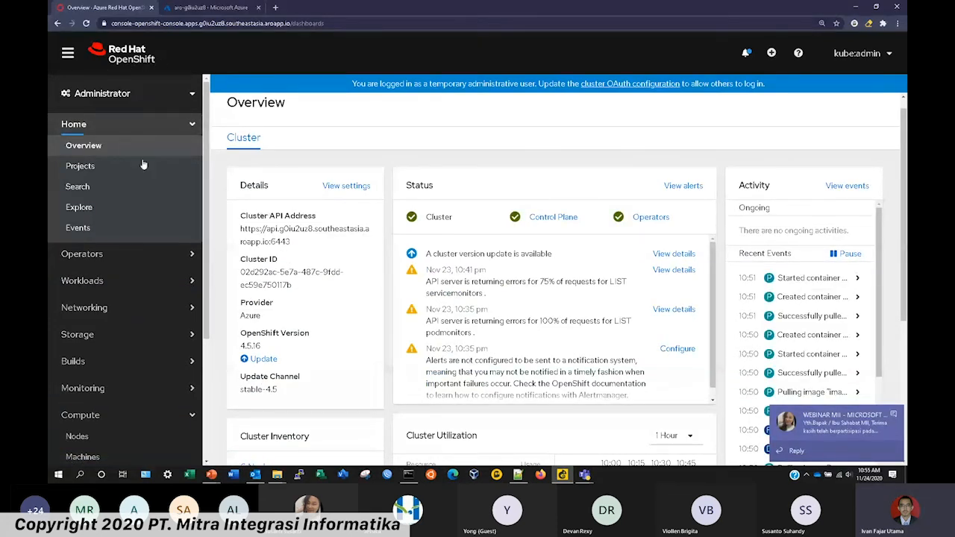
# Show the console's monitoring dashboards and look over the etcd charts.
pyautogui.scroll(-3, 144, 164)
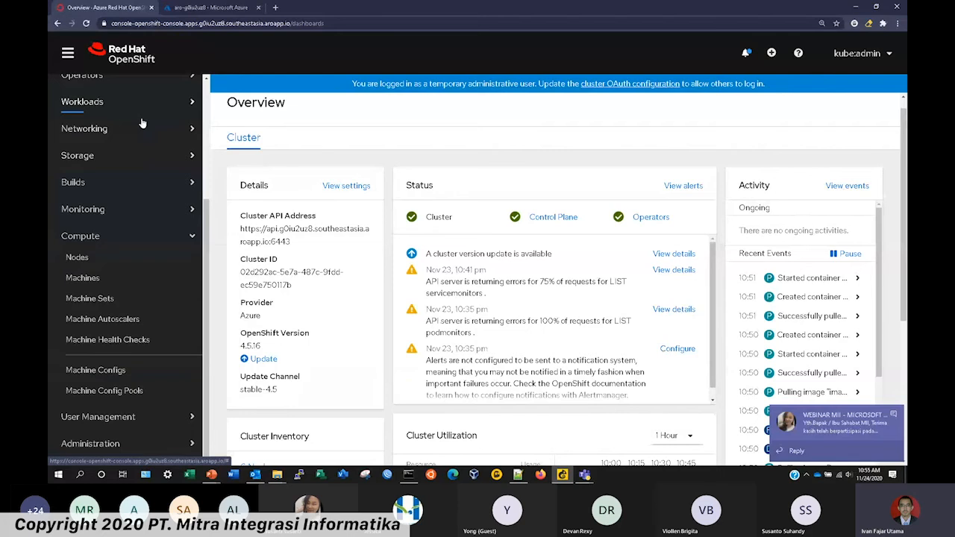
pyautogui.click(141, 208)
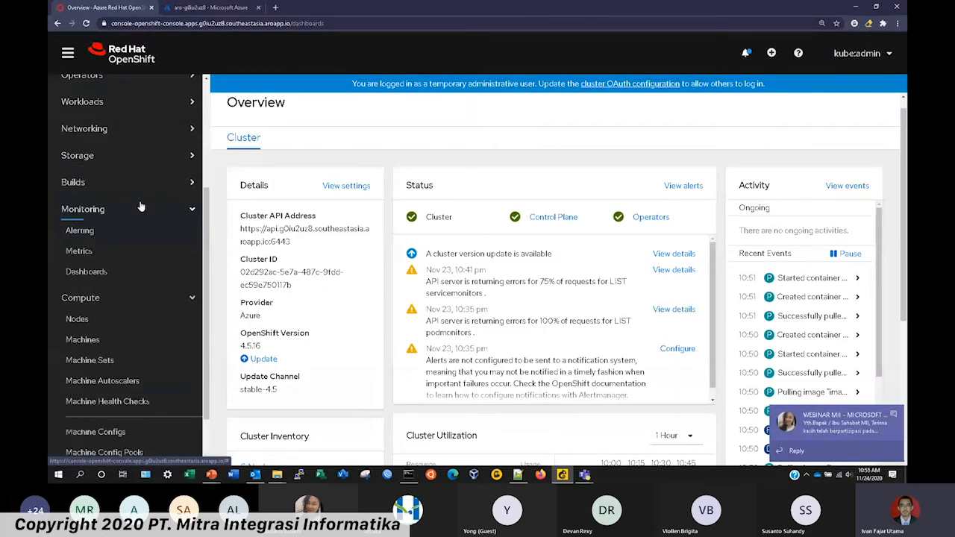
pyautogui.click(127, 275)
pyautogui.scroll(-5, 584, 260)
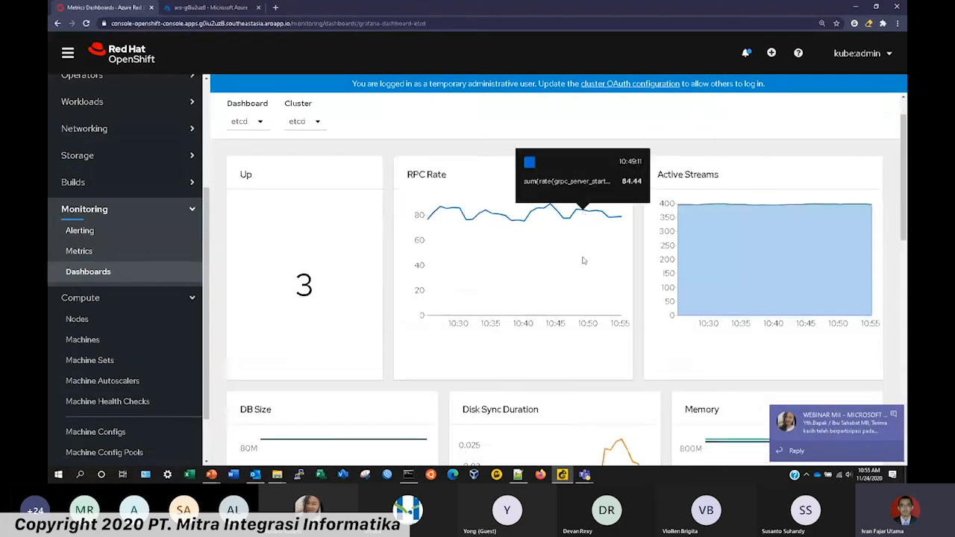
pyautogui.scroll(5, 354, 149)
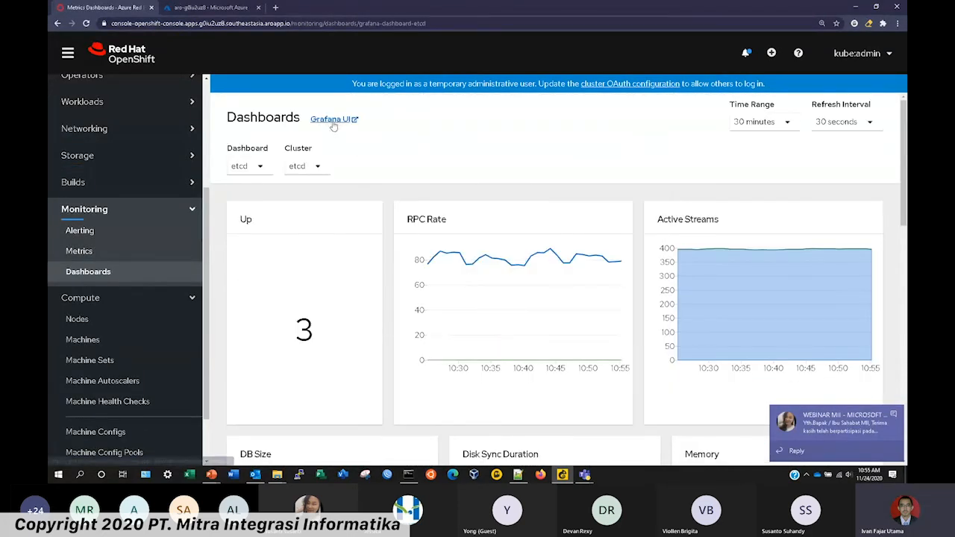
# Launch the Grafana UI with the OpenShift login and fill in kubeadmin as the username.
pyautogui.click(334, 120)
pyautogui.click(456, 175)
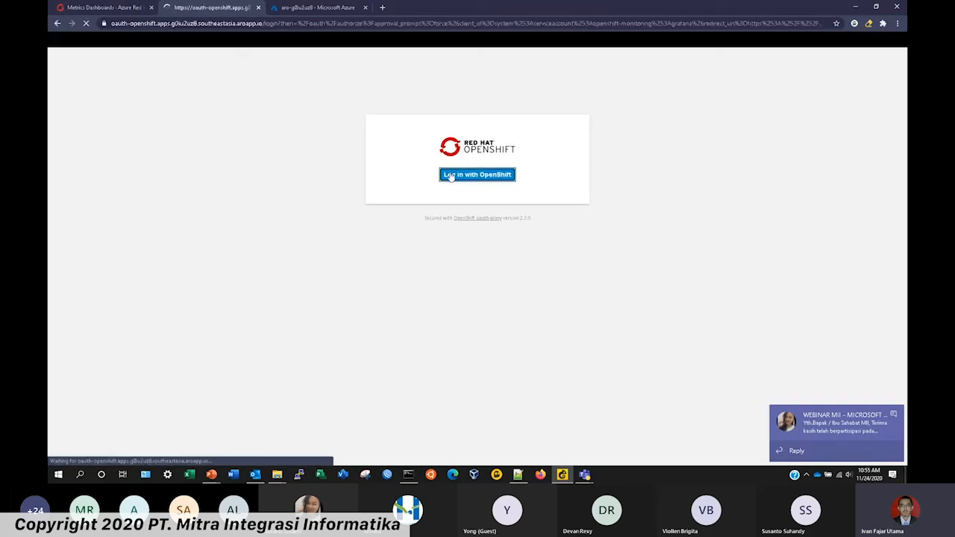
pyautogui.write('kubeadmin')
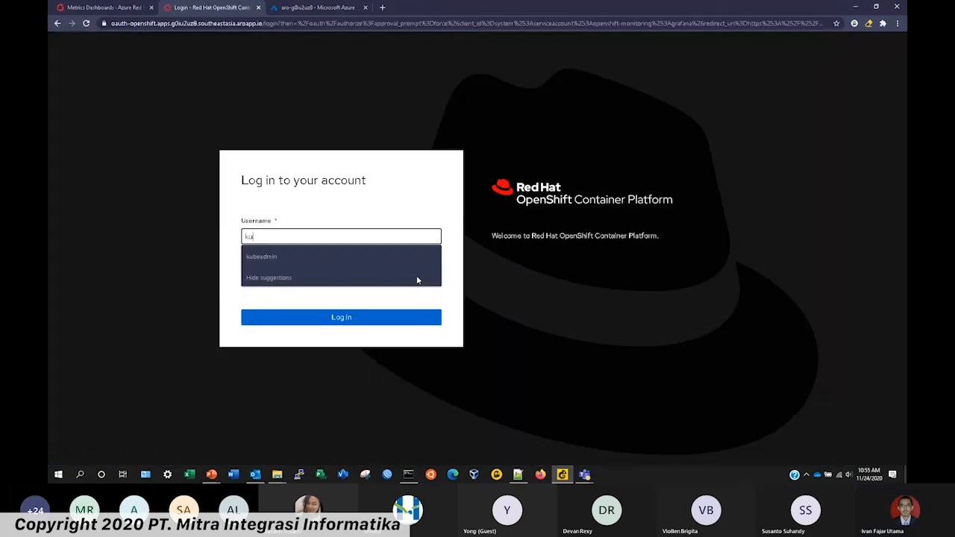
pyautogui.press('Down')
pyautogui.press('Return')
pyautogui.press('Tab')
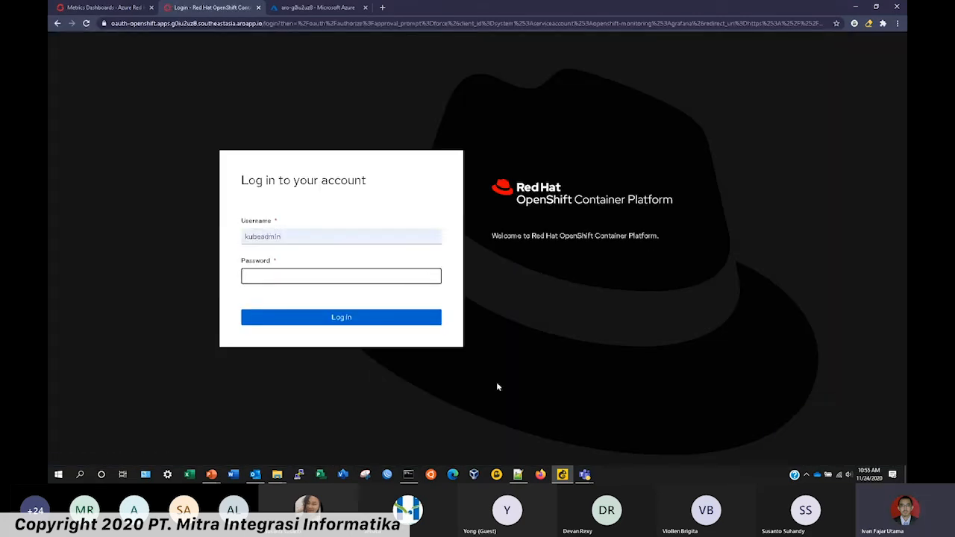
# Copy the kubeadmin password from the Notepad++ notes into the login form and log in to Grafana.
pyautogui.click(516, 475)
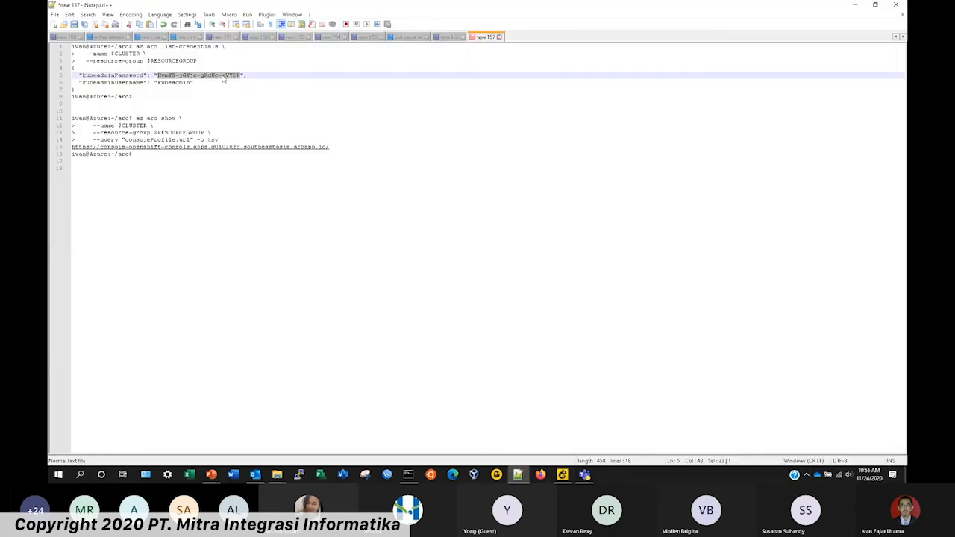
pyautogui.rightClick(222, 78)
pyautogui.click(235, 91)
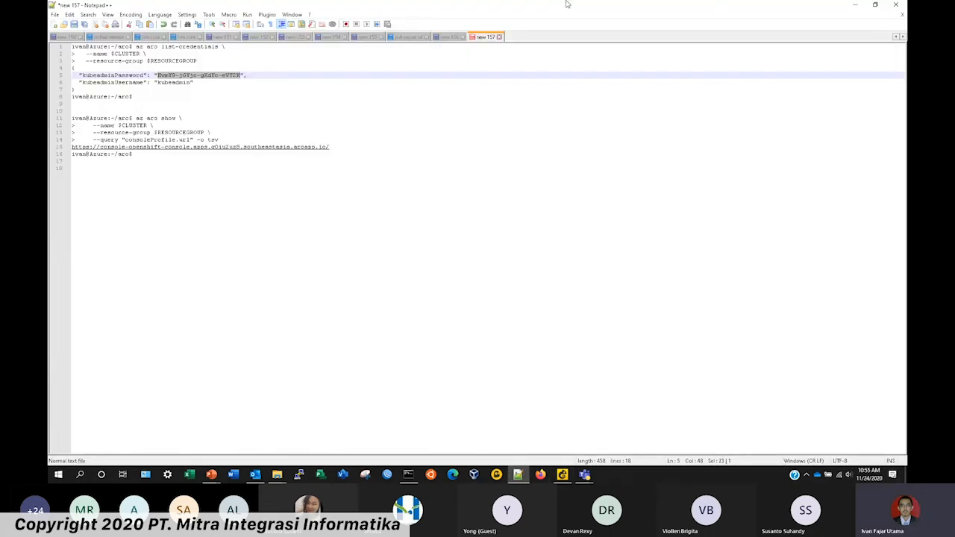
pyautogui.click(854, 6)
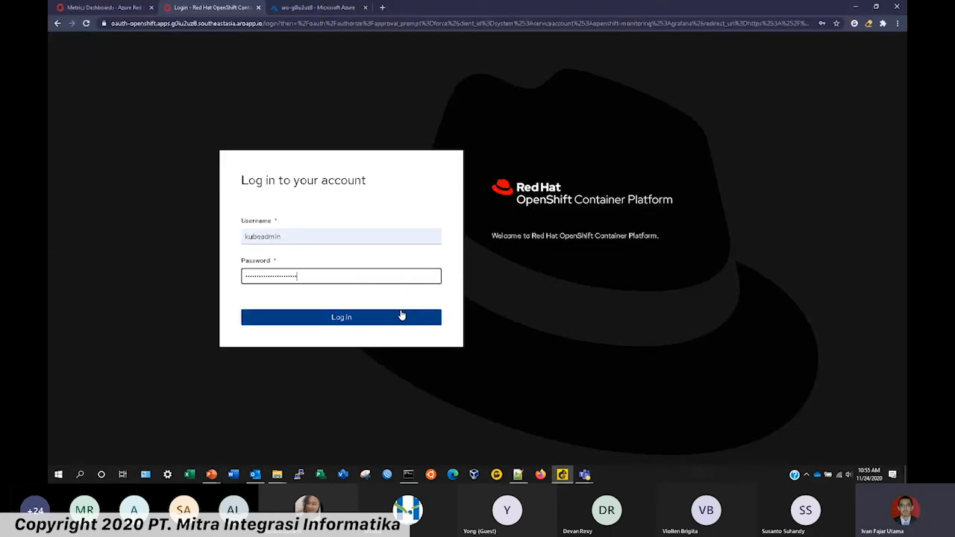
pyautogui.click(401, 317)
pyautogui.click(161, 211)
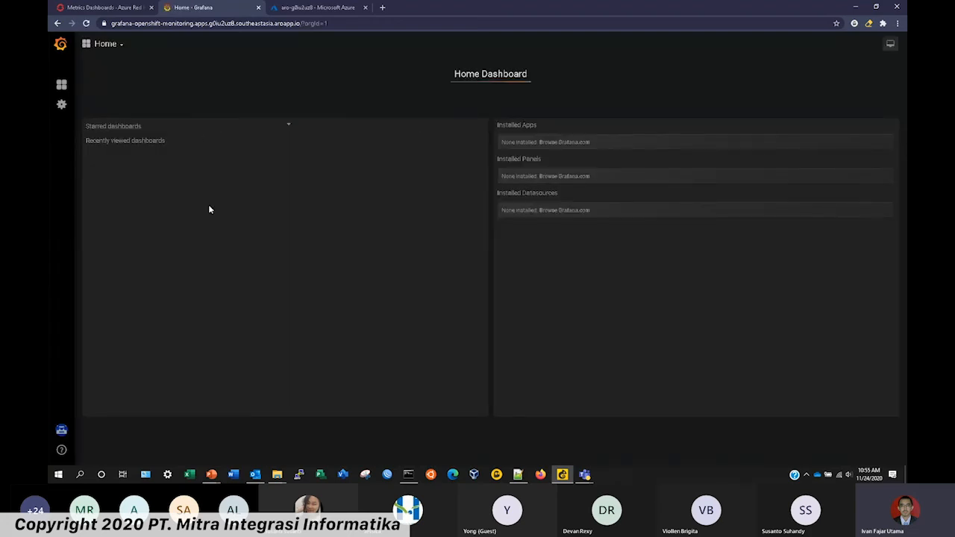
# Show the Kubernetes / Compute Resources / Cluster dashboard from Grafana's Default folder.
pyautogui.click(123, 47)
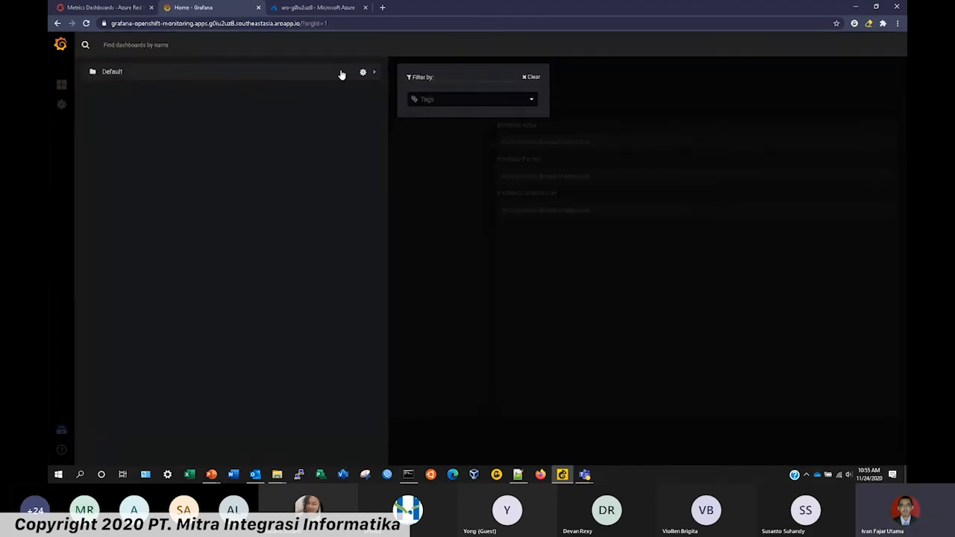
pyautogui.click(341, 75)
pyautogui.click(198, 105)
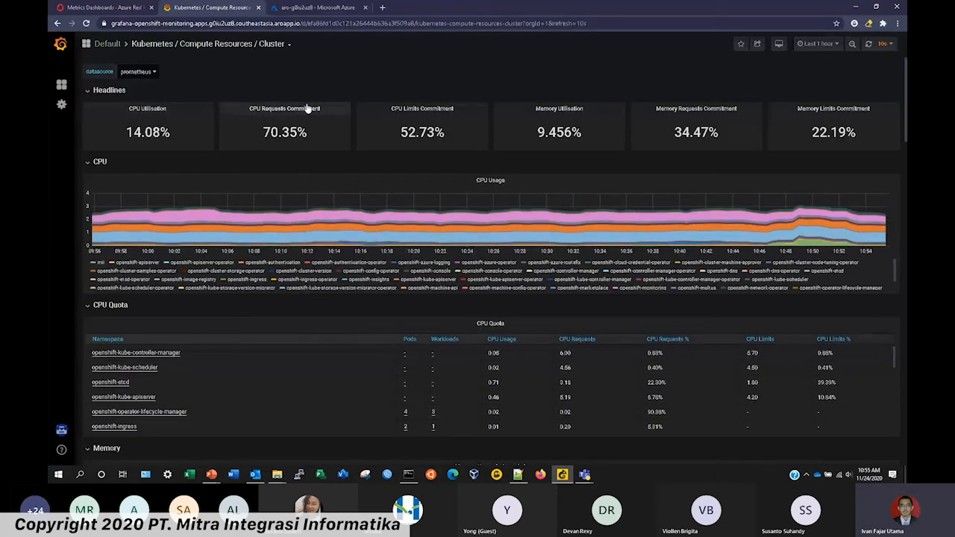
# Switch to the Kubernetes / Compute Resources / Namespace (Pods) dashboard and examine the pods' CPU usage.
pyautogui.click(263, 45)
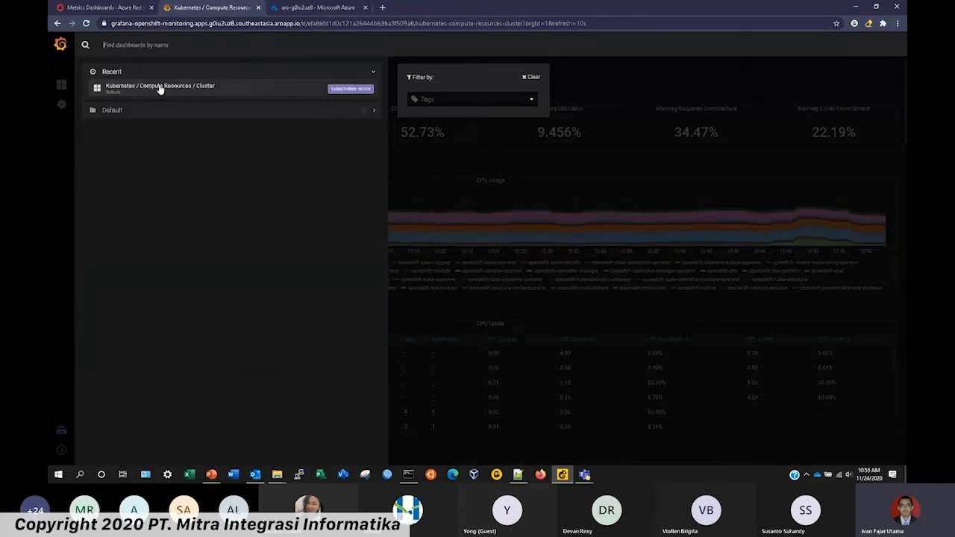
pyautogui.click(150, 111)
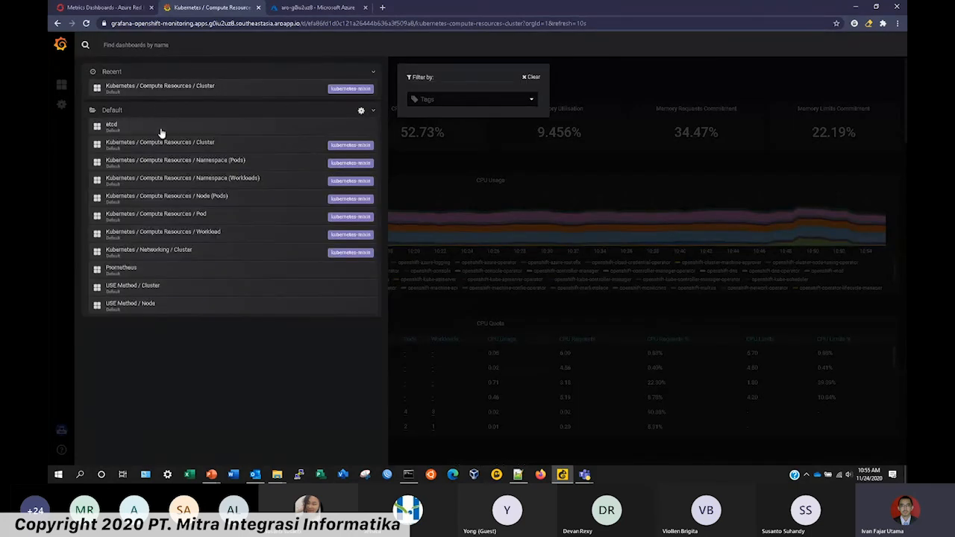
pyautogui.click(189, 162)
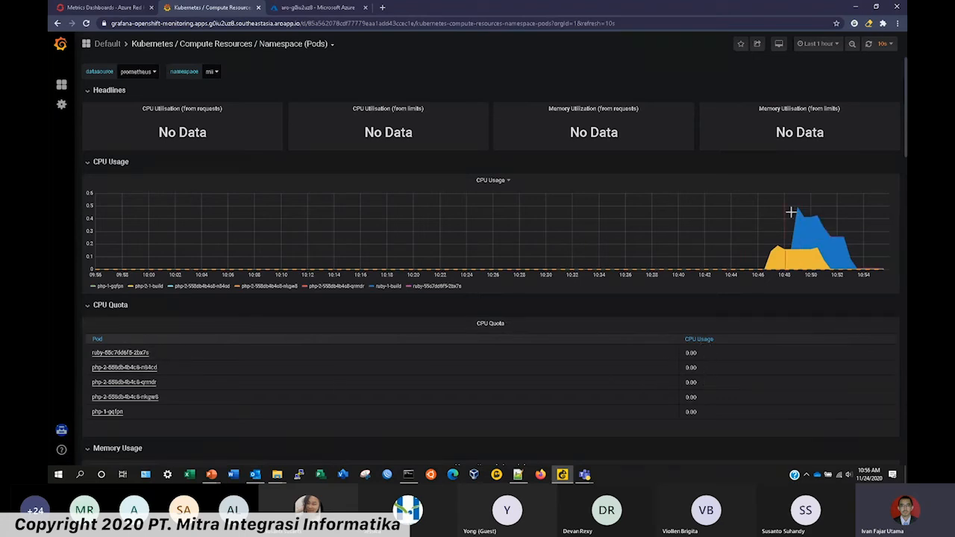
# Return to the OpenShift console and show the cluster's machine sets and machine autoscalers.
pyautogui.click(97, 9)
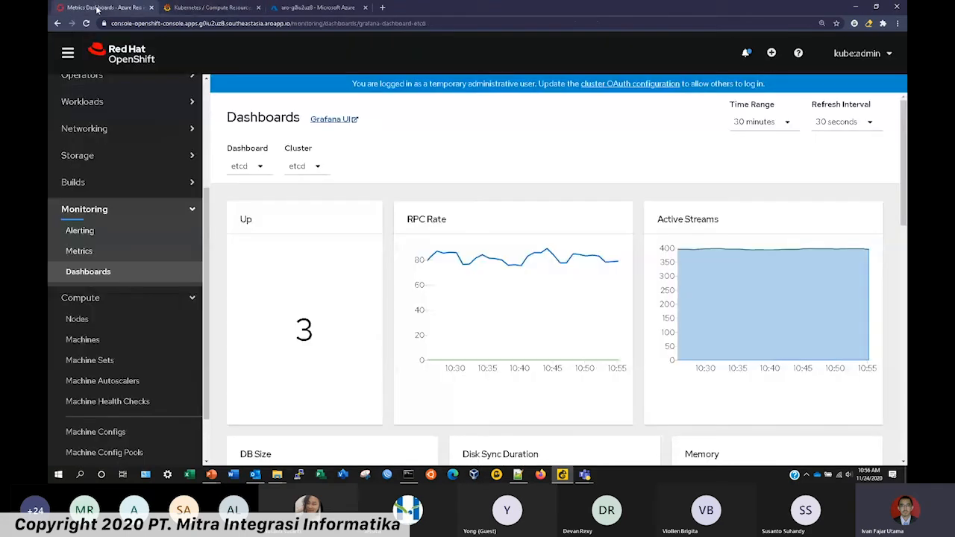
pyautogui.scroll(-2, 103, 249)
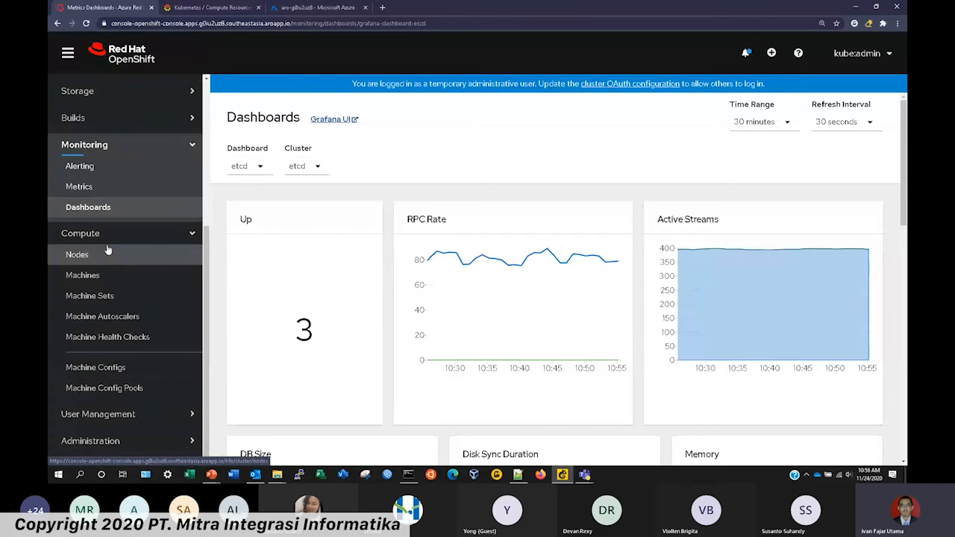
pyautogui.scroll(1, 140, 307)
pyautogui.scroll(-1, 139, 308)
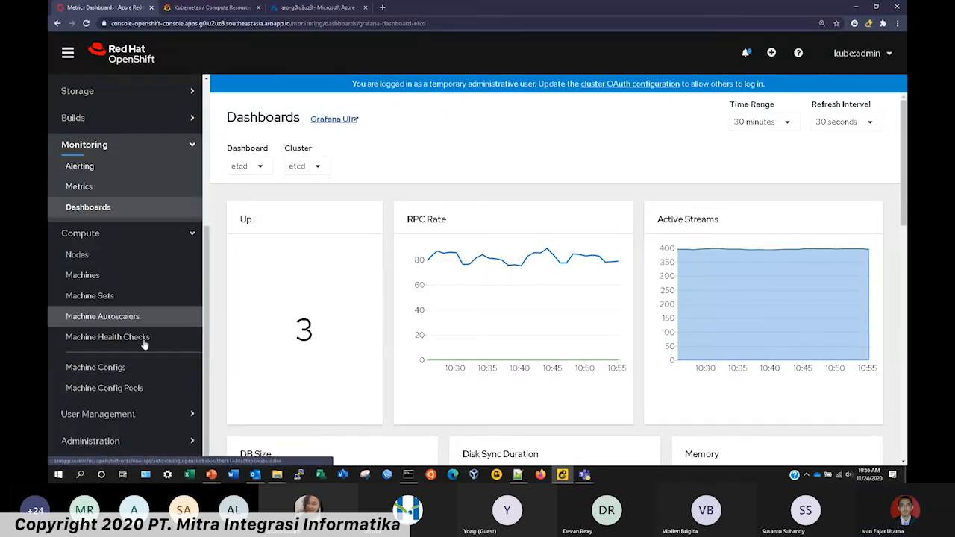
pyautogui.click(161, 290)
pyautogui.click(159, 297)
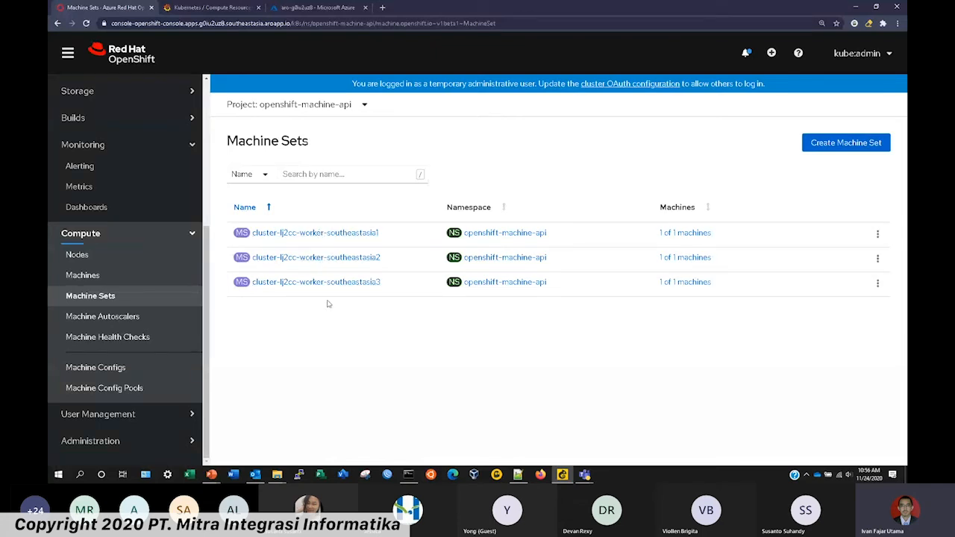
pyautogui.click(143, 318)
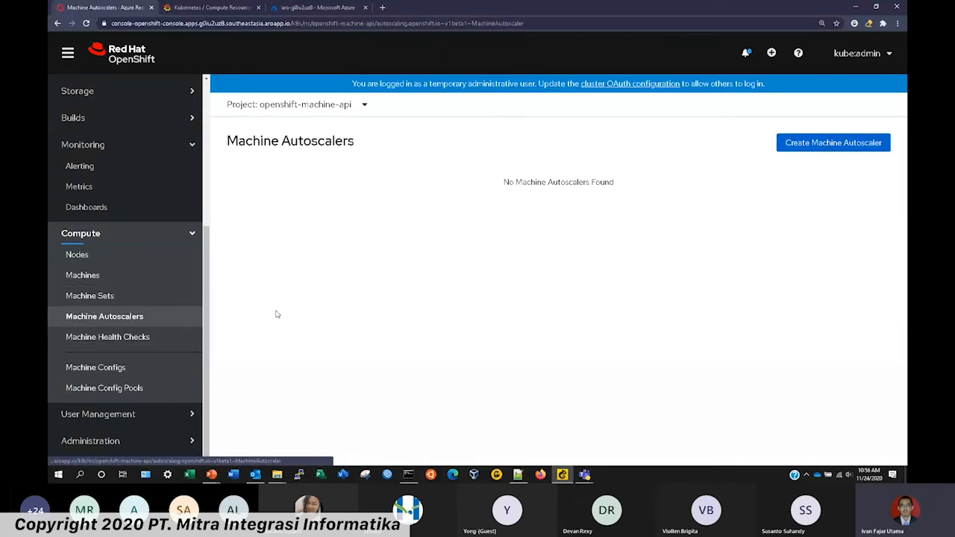
# Compare the machines list with the machine sets and open the details of worker machine cluster-lj2cc-worker-southeastasia3-cbcss.
pyautogui.click(170, 277)
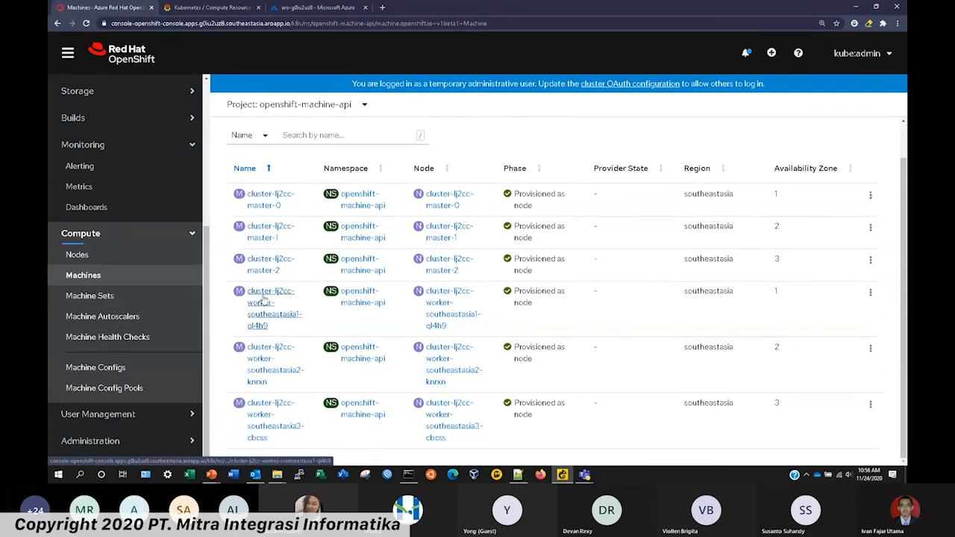
pyautogui.click(154, 299)
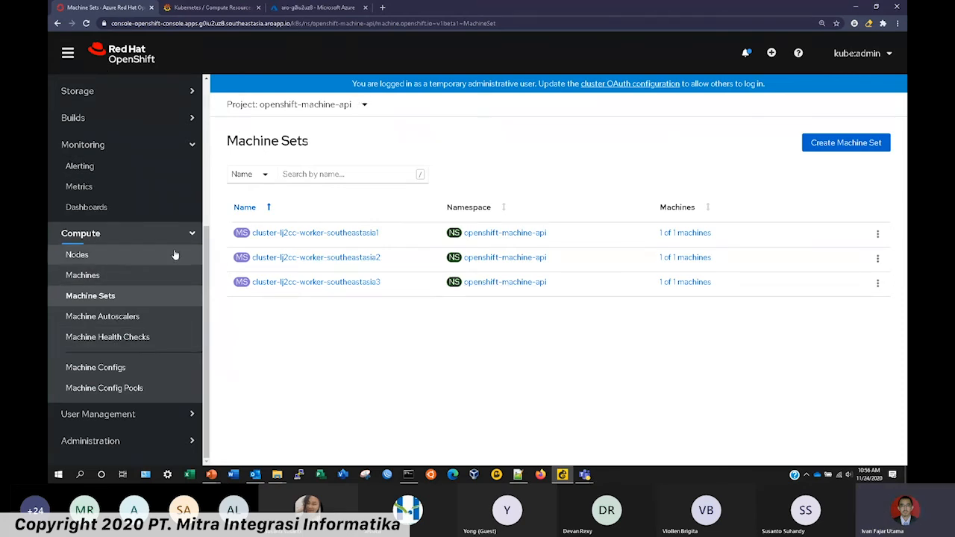
pyautogui.click(153, 276)
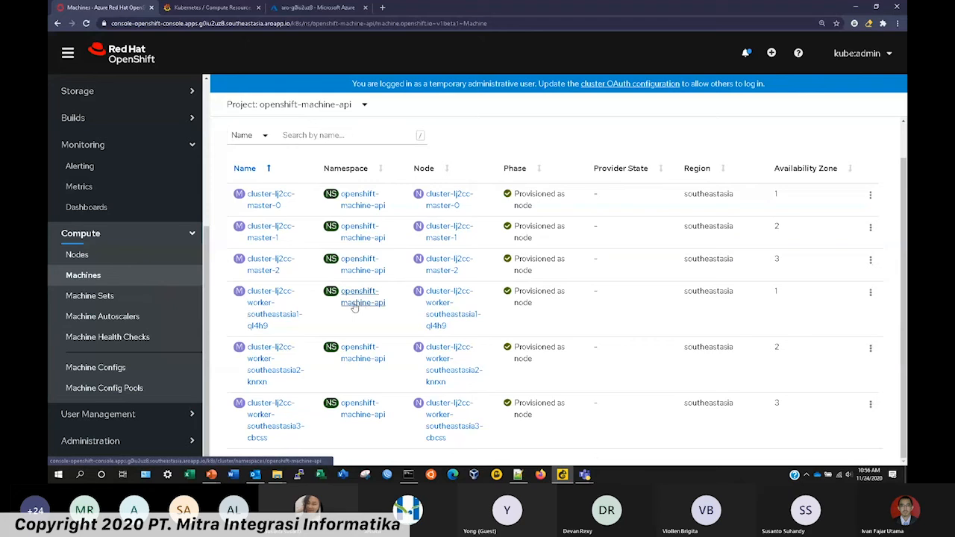
pyautogui.click(282, 411)
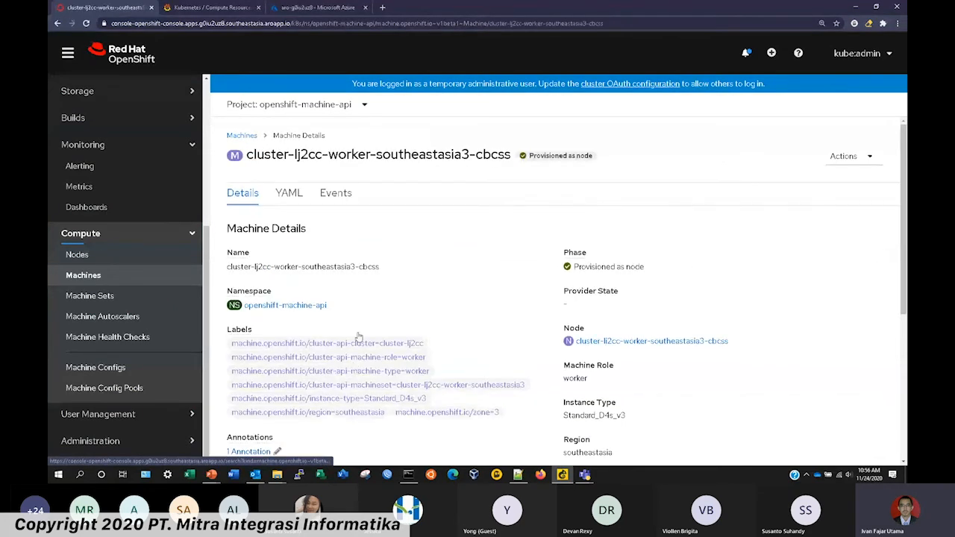
# Examine the worker machine's details and its YAML definition down to the owner references and labels.
pyautogui.scroll(-3, 358, 337)
pyautogui.scroll(1, 531, 320)
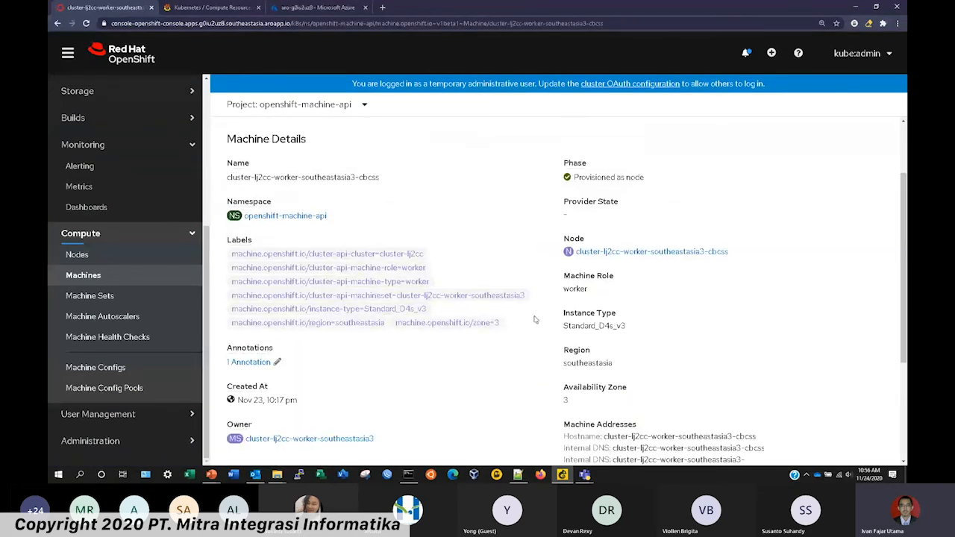
pyautogui.scroll(2, 525, 323)
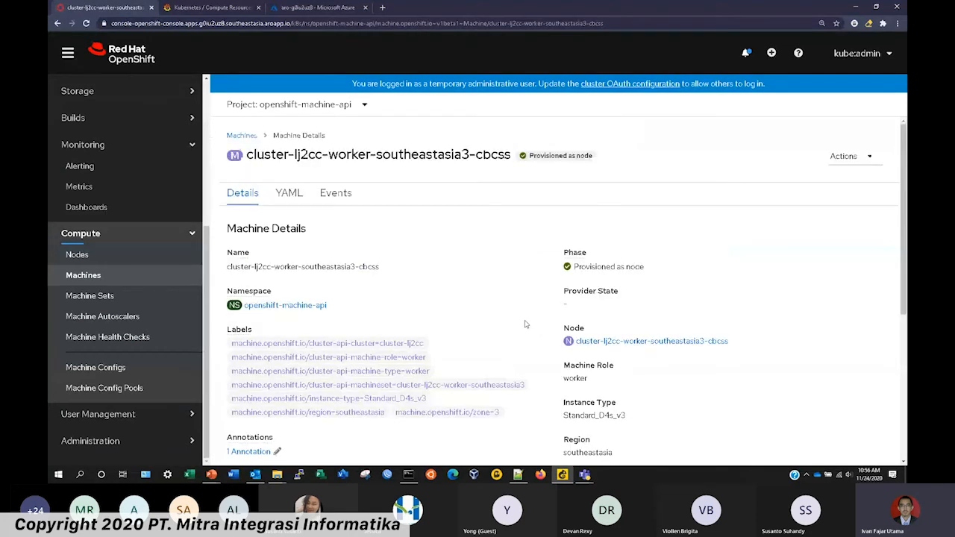
pyautogui.click(287, 196)
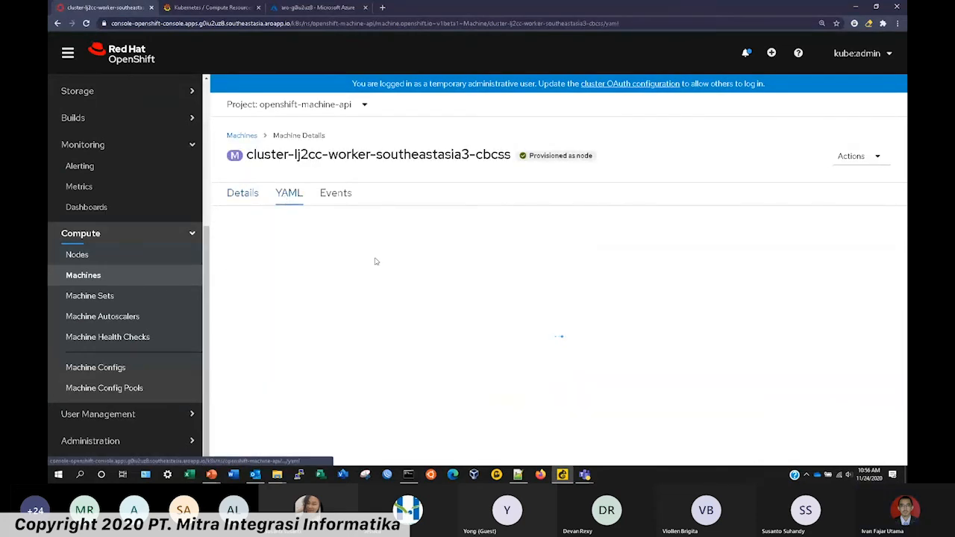
pyautogui.scroll(-5, 374, 313)
pyautogui.scroll(-10, 374, 313)
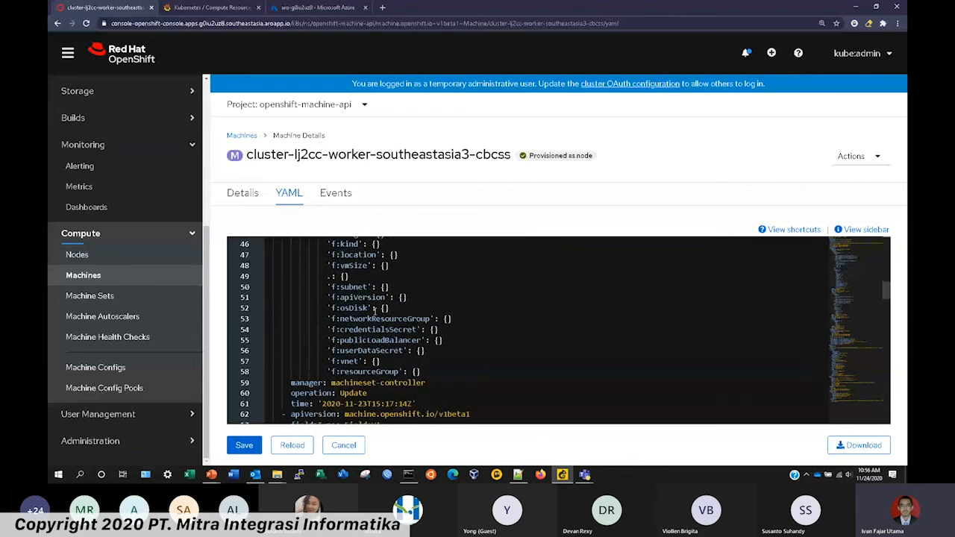
pyautogui.scroll(-3, 374, 313)
pyautogui.scroll(-4, 418, 317)
pyautogui.scroll(-8, 443, 322)
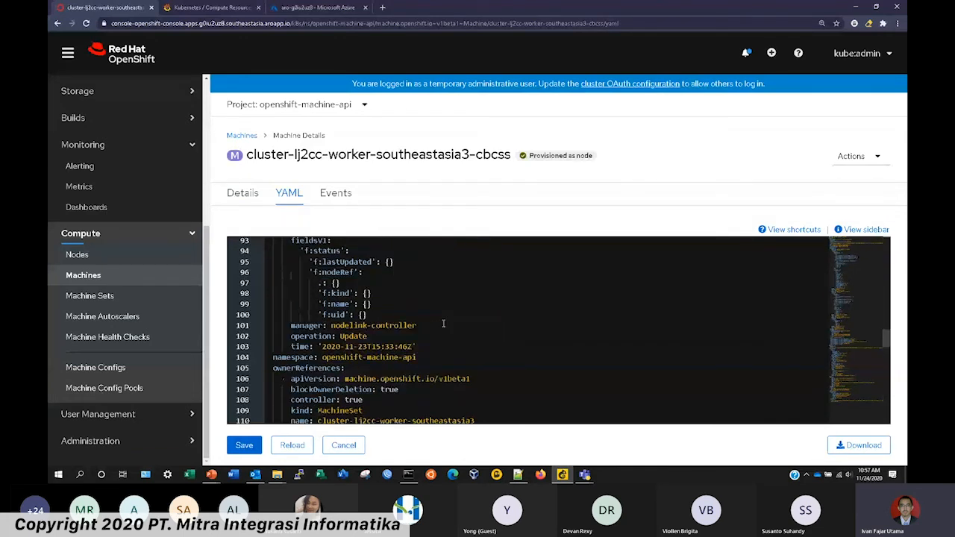
pyautogui.scroll(-3, 443, 323)
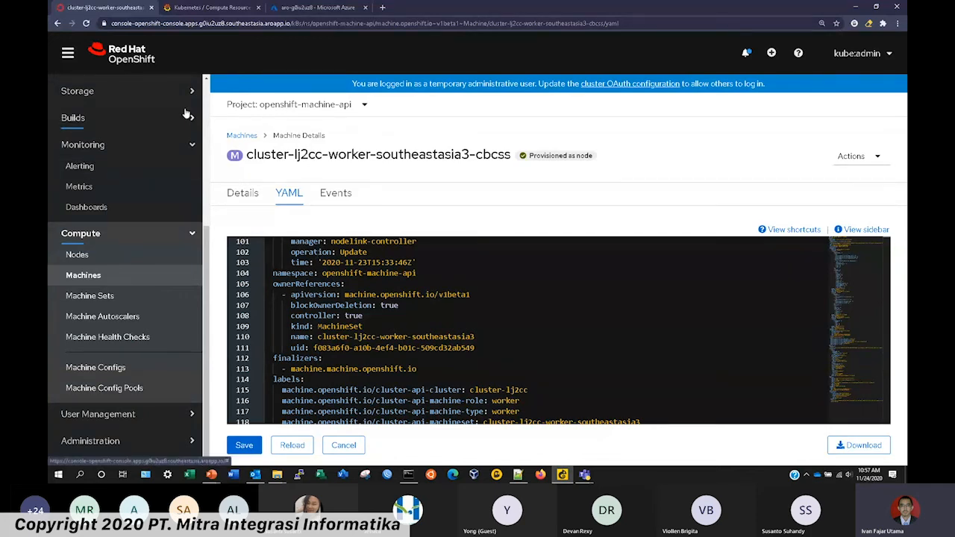
# Switch the deployments list to the mii project and open the details of the php-2 deployment.
pyautogui.scroll(5, 160, 190)
pyautogui.click(157, 217)
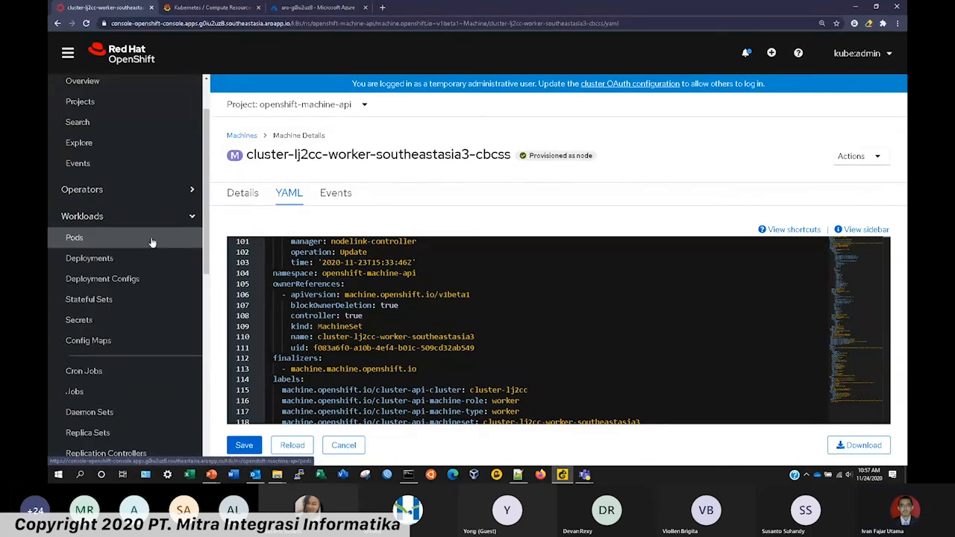
pyautogui.click(153, 239)
pyautogui.click(149, 278)
pyautogui.click(150, 261)
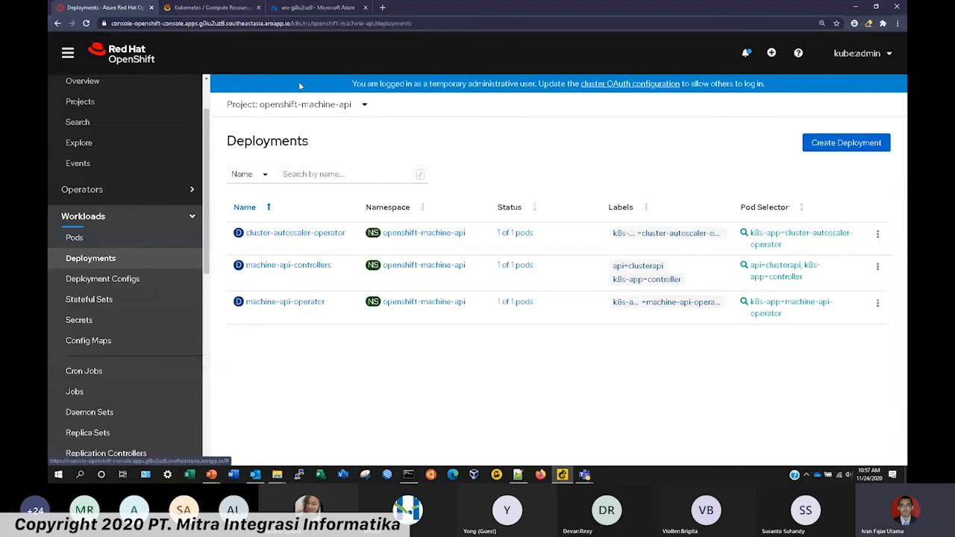
pyautogui.click(302, 104)
pyautogui.click(277, 278)
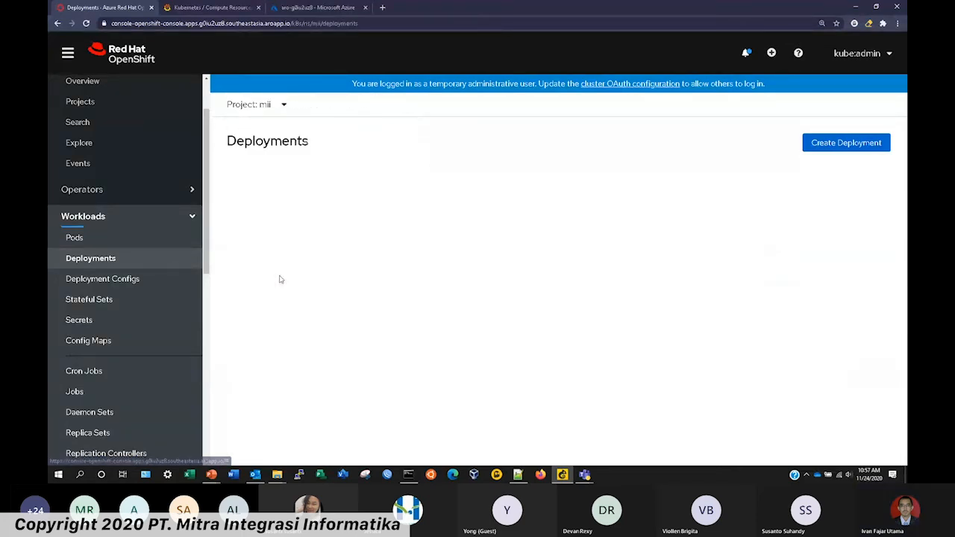
pyautogui.click(260, 237)
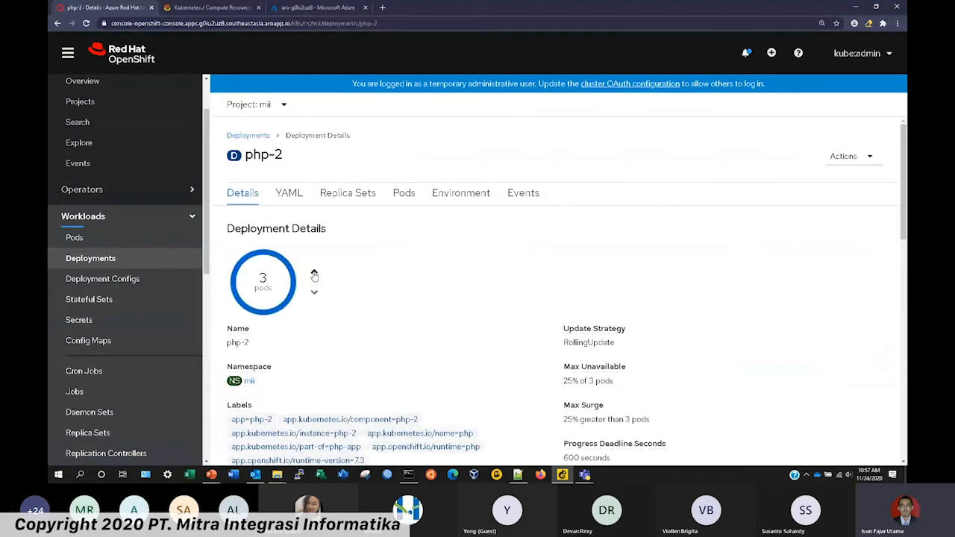
# Check the virtual machines in the aro-g0iu2uz8 resource group in the Azure portal and return to the OpenShift console.
pyautogui.scroll(-3, 142, 235)
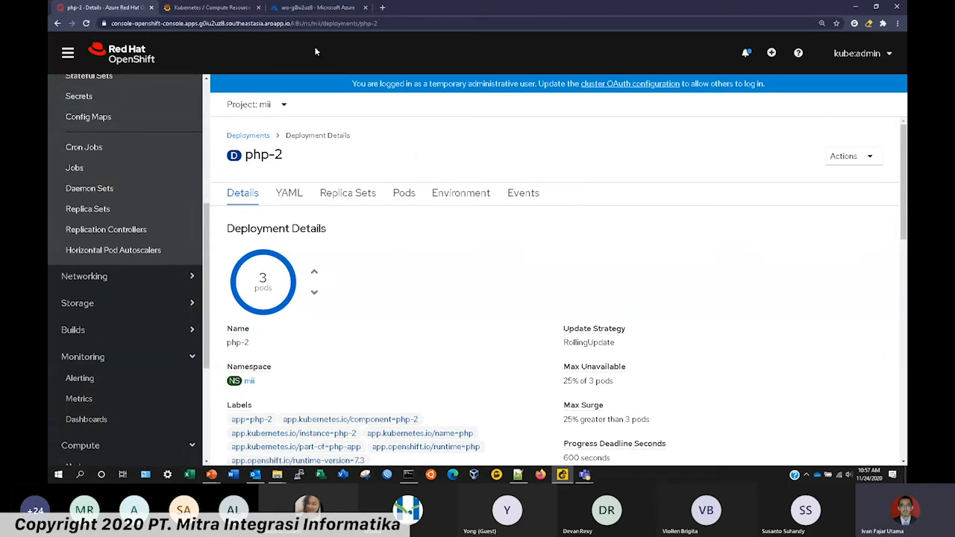
pyautogui.click(317, 7)
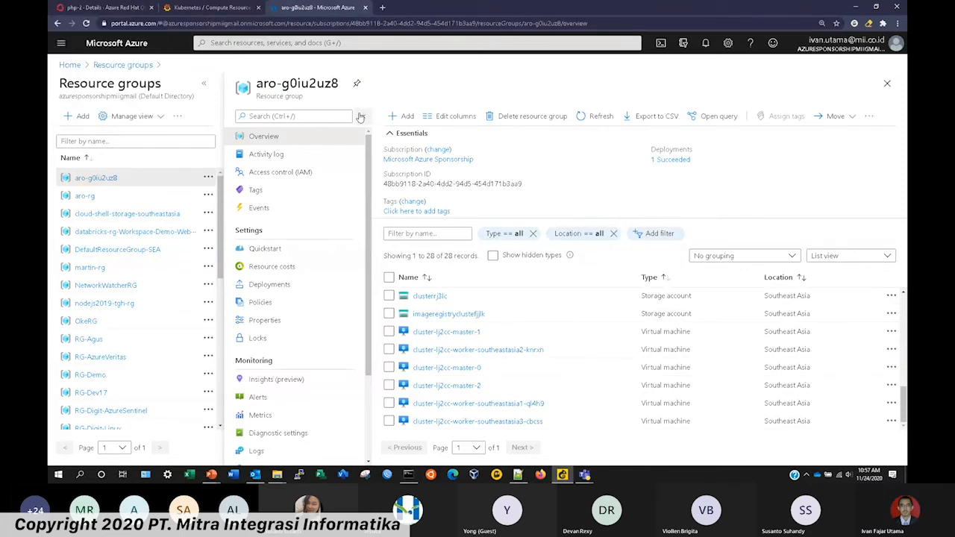
pyautogui.click(121, 9)
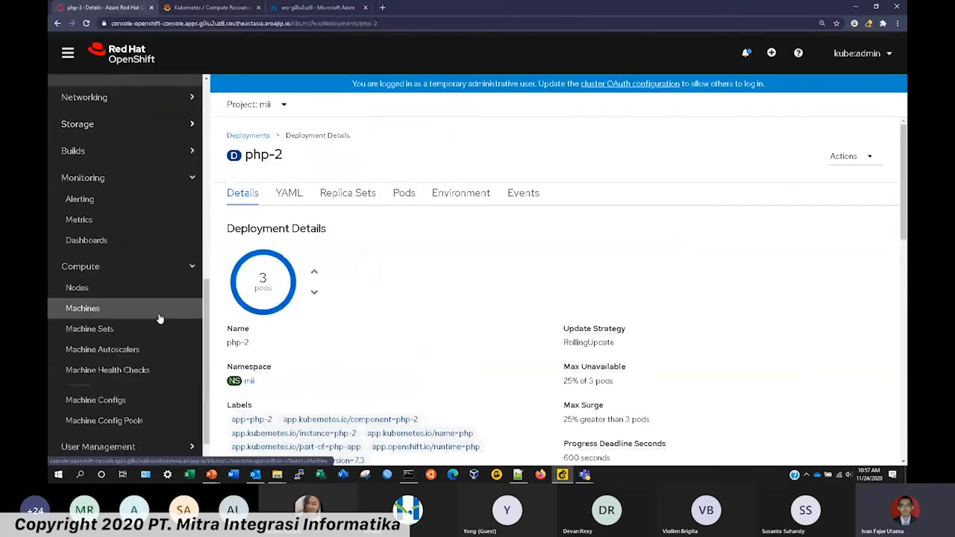
# Review the cluster's machine configs, machine config pools and machine autoscalers.
pyautogui.scroll(-1, 155, 369)
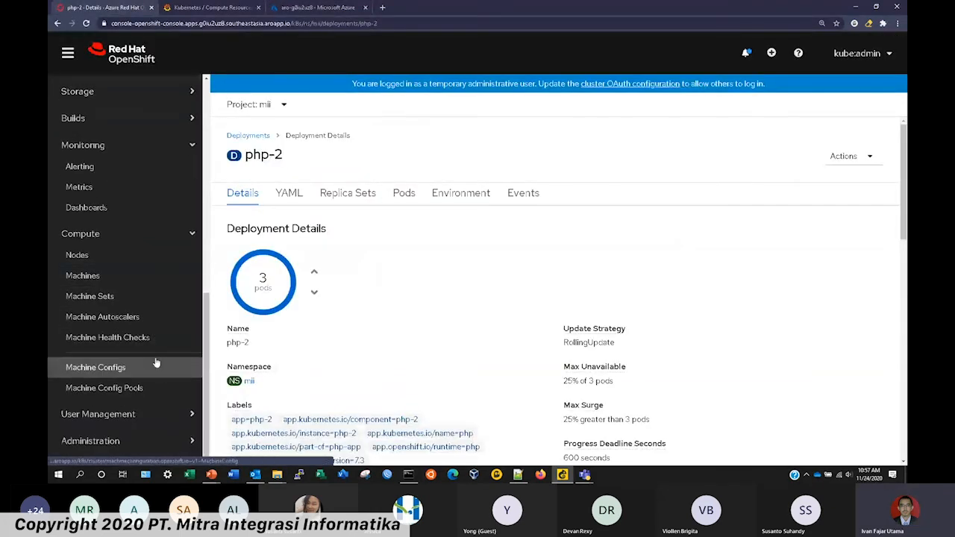
pyautogui.click(155, 368)
pyautogui.scroll(-4, 347, 321)
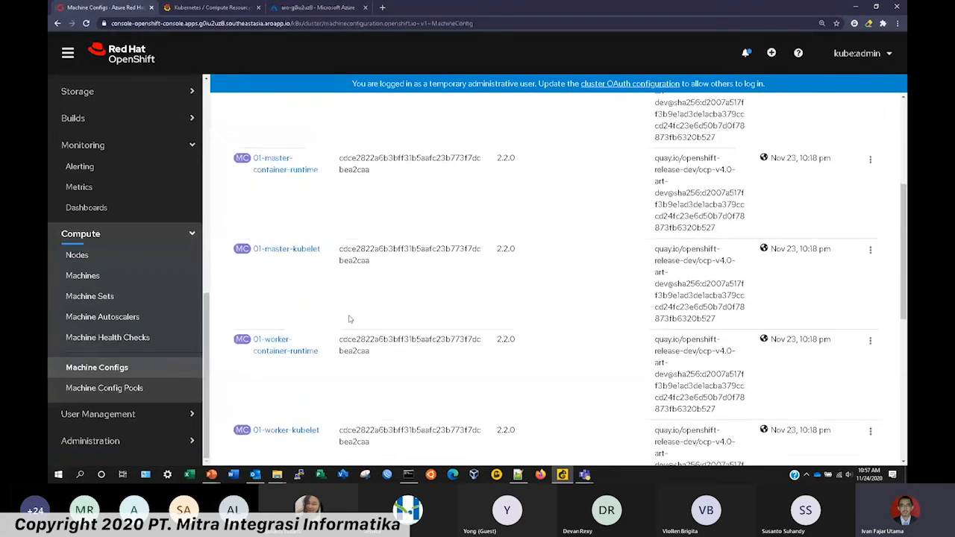
pyautogui.click(149, 391)
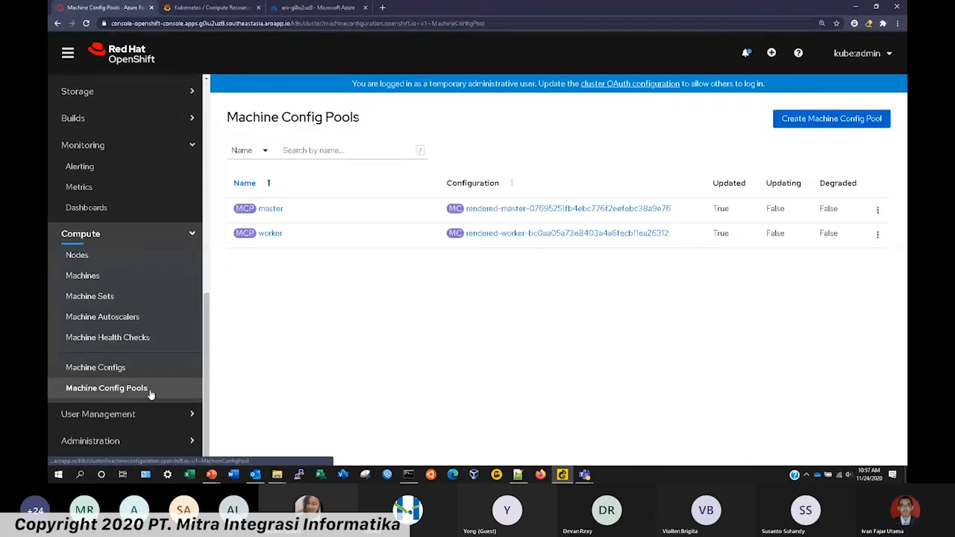
pyautogui.click(136, 317)
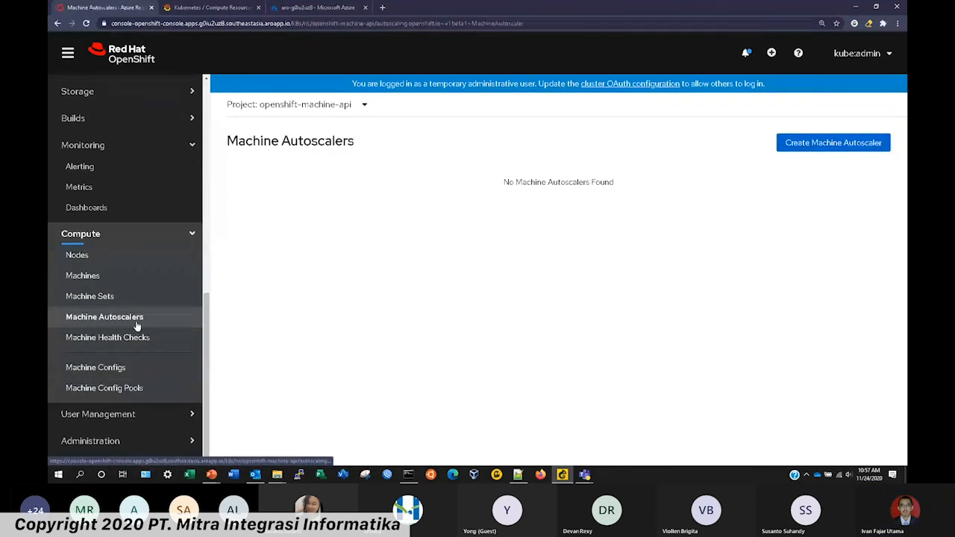
# Set the desired machine count of machine set cluster-lj2cc-worker-southeastasia3 to 2 and save it.
pyautogui.click(138, 300)
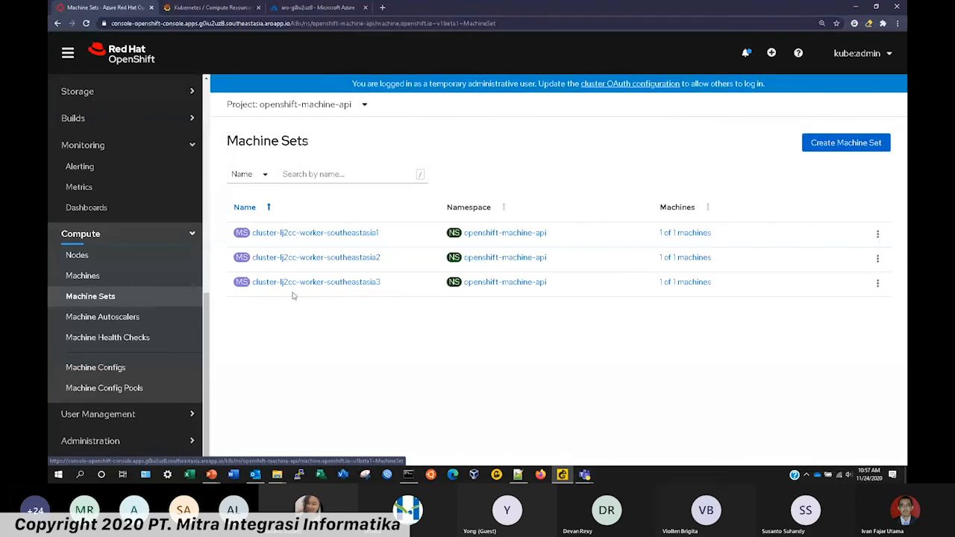
pyautogui.click(311, 282)
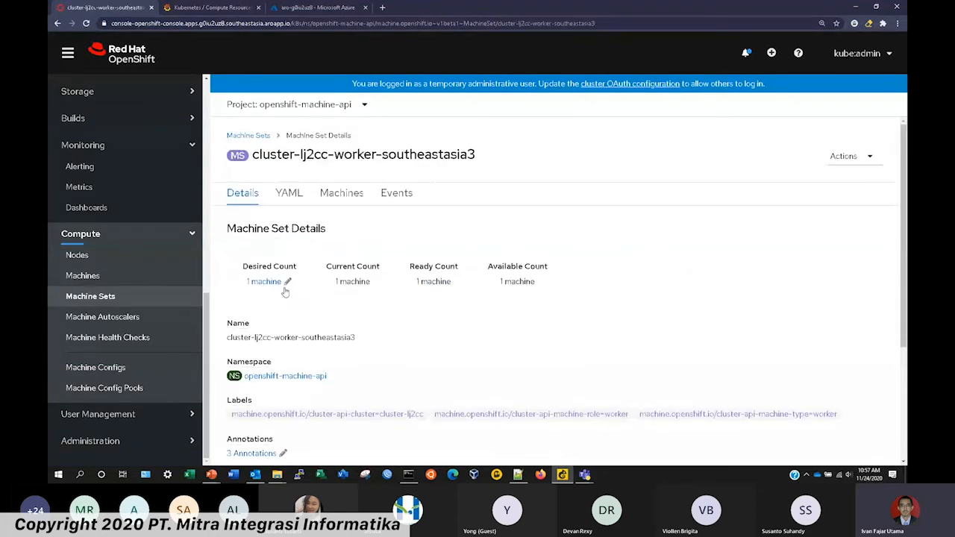
pyautogui.click(285, 287)
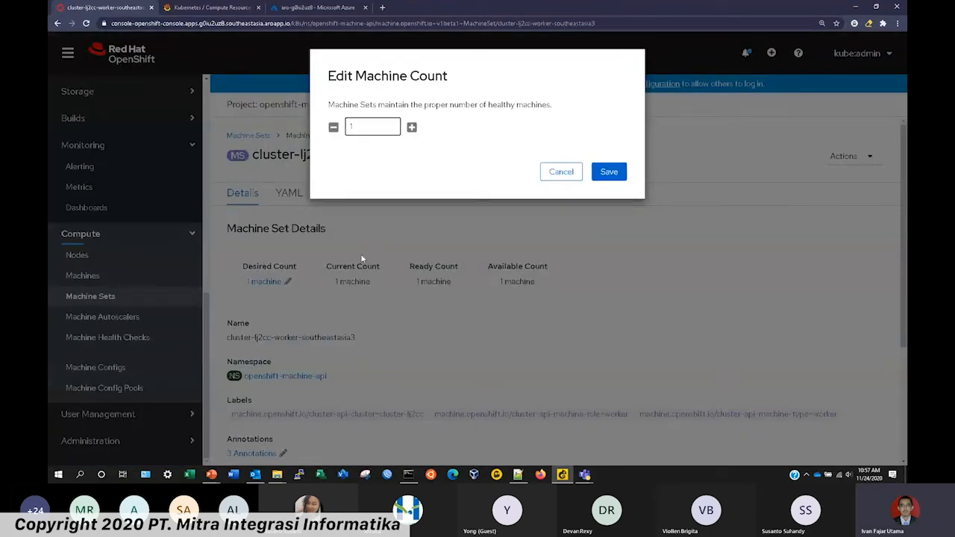
pyautogui.click(411, 128)
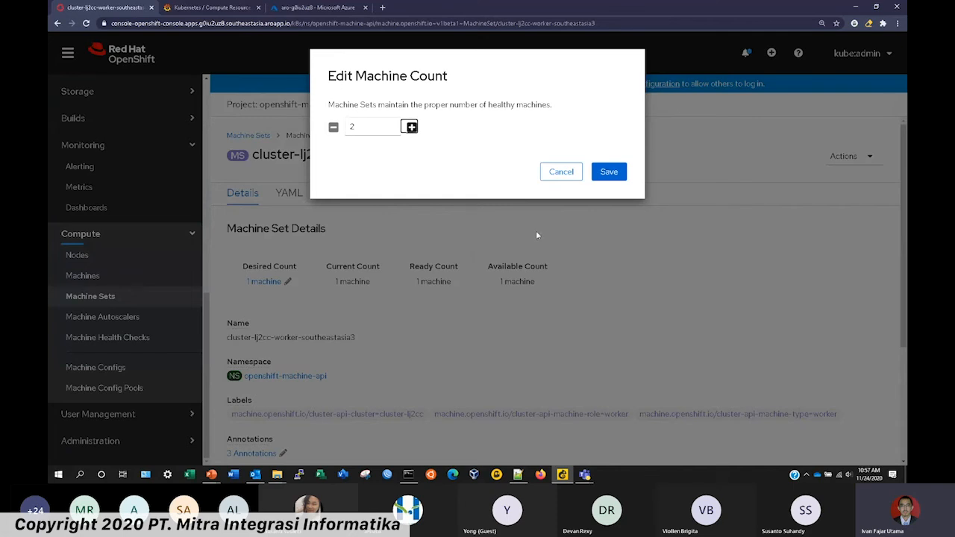
pyautogui.click(609, 173)
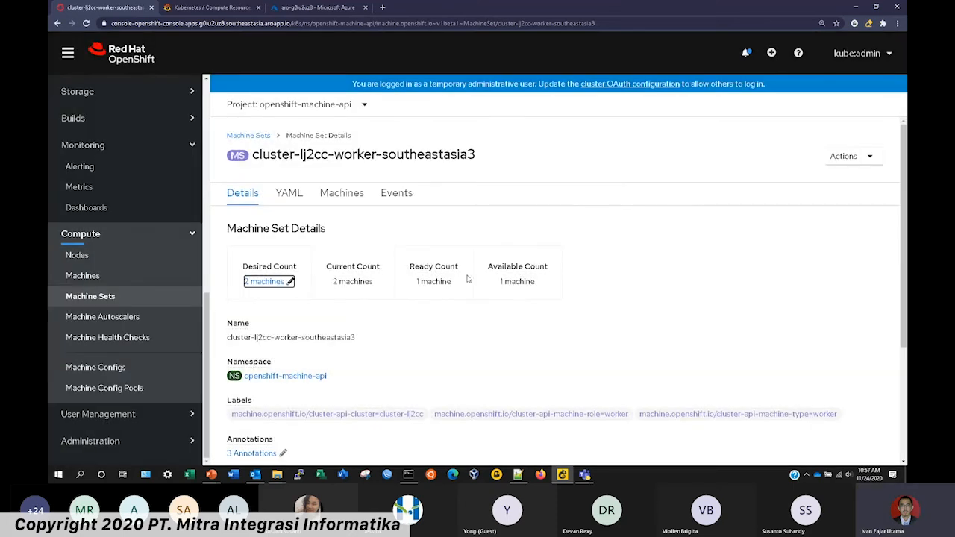
# Check the nodes list and the machines list for the additional southeastasia3 worker and highlight its phase.
pyautogui.click(119, 257)
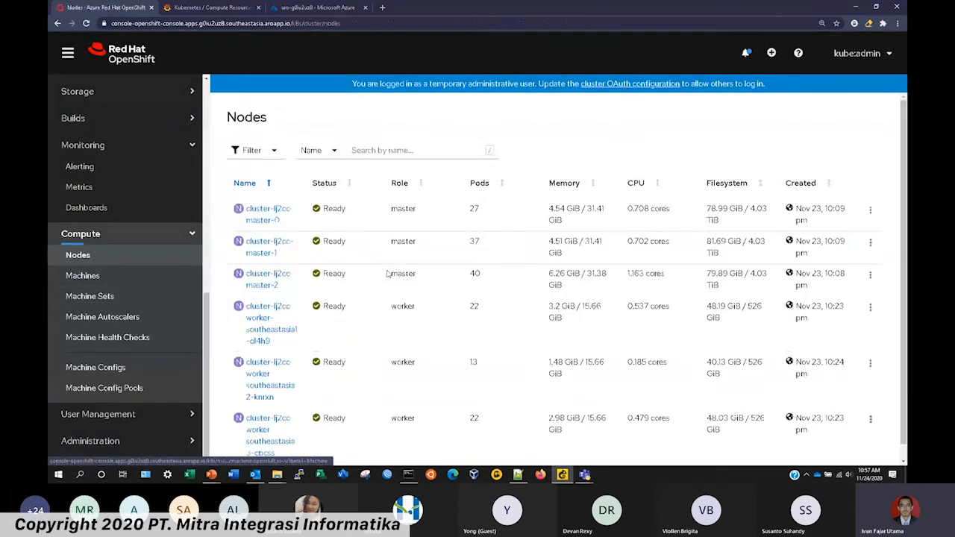
pyautogui.scroll(-1, 387, 273)
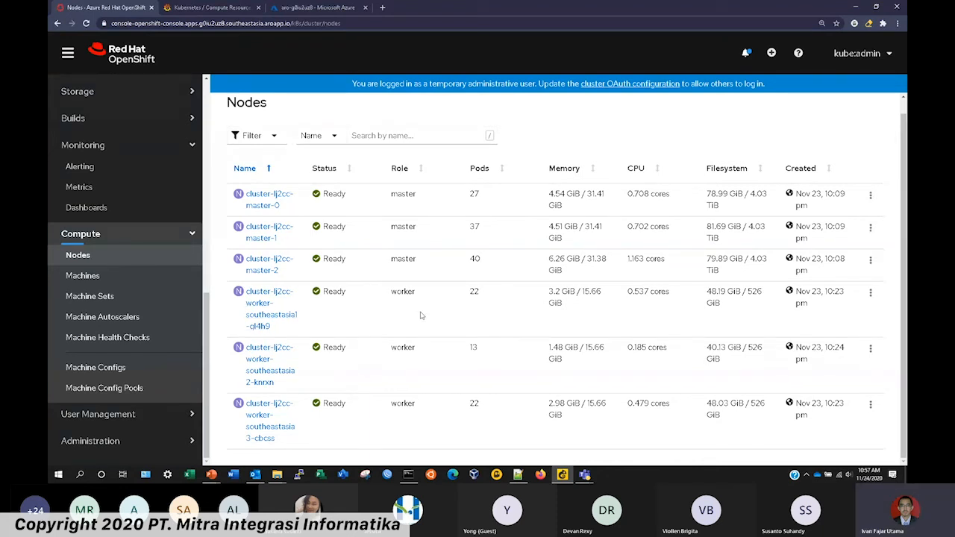
pyautogui.click(162, 278)
pyautogui.scroll(-2, 296, 279)
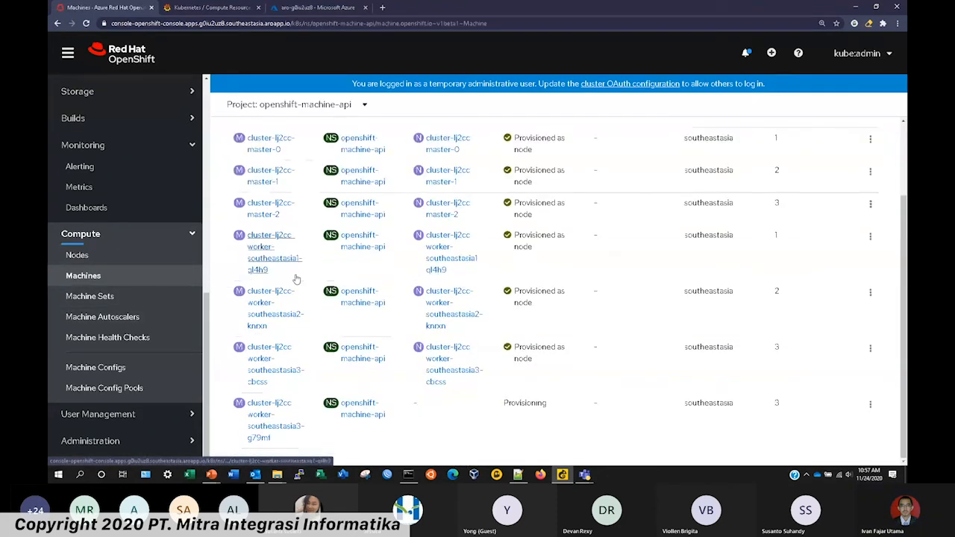
pyautogui.doubleClick(529, 407)
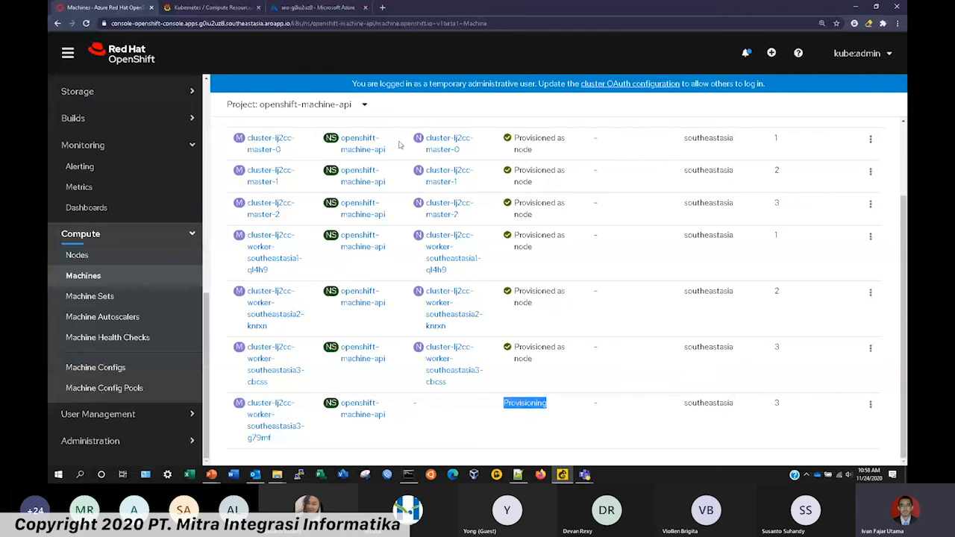
# Switch to the Azure portal, refresh the aro-g0iu2uz8 resource group and look for the new worker's resources.
pyautogui.click(336, 9)
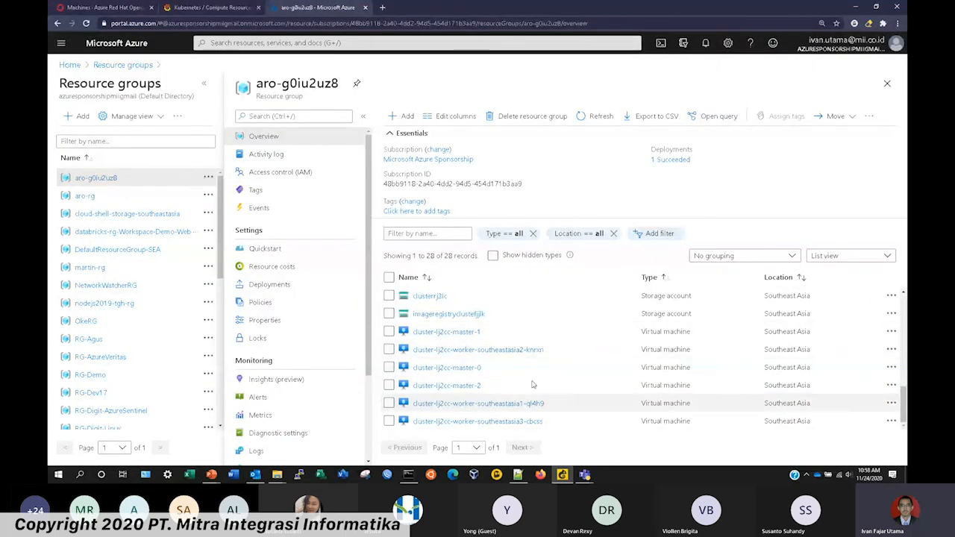
pyautogui.click(594, 115)
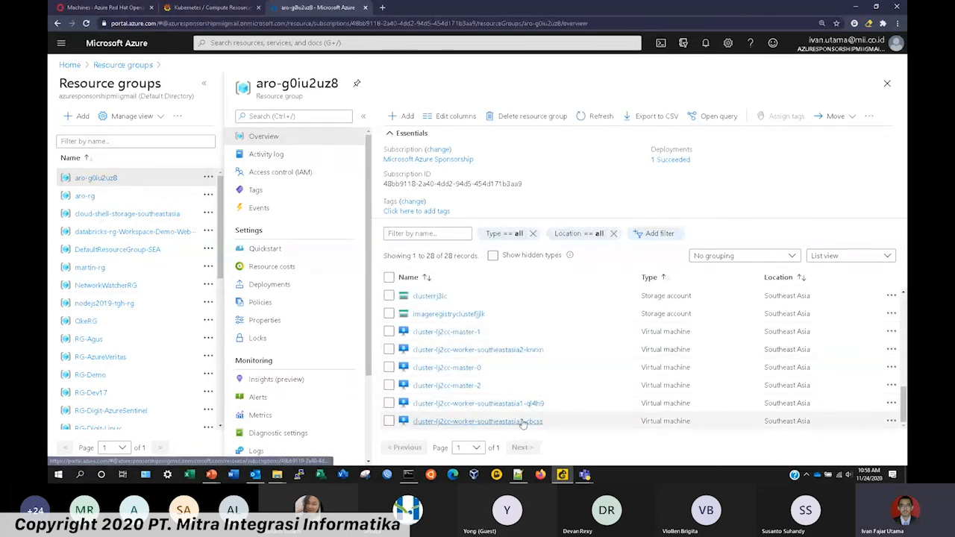
pyautogui.scroll(-3, 492, 373)
pyautogui.scroll(-5, 493, 373)
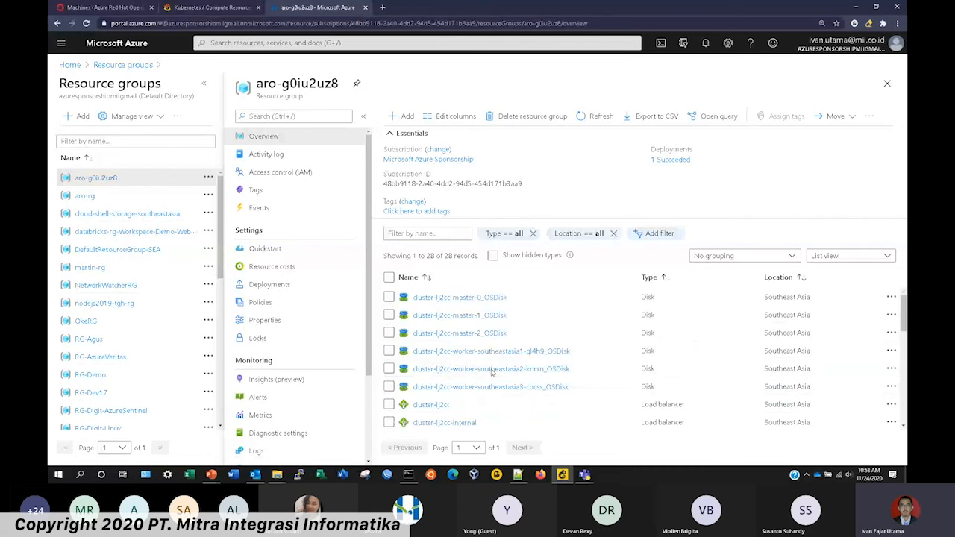
# Return to the OpenShift console and compare the nodes list with the phases in the machines list.
pyautogui.click(106, 9)
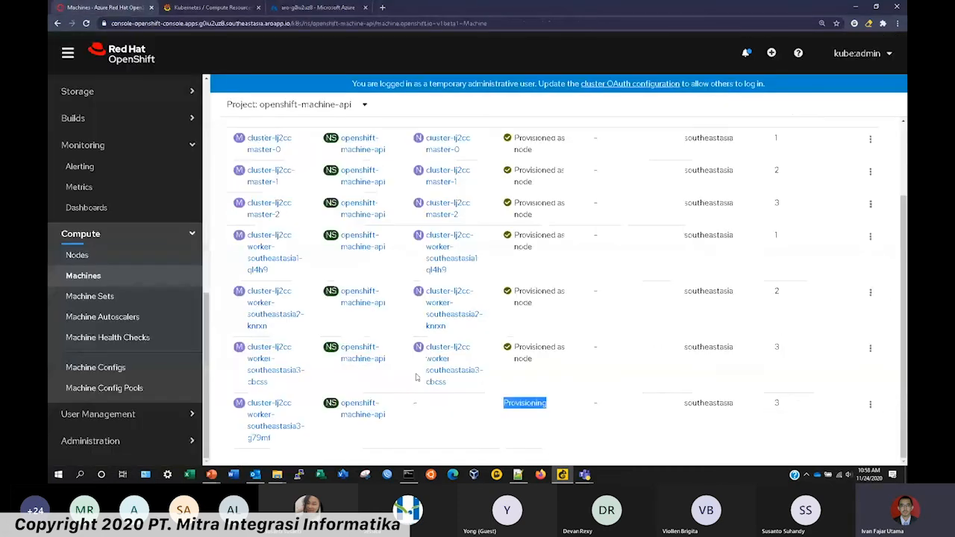
pyautogui.click(112, 258)
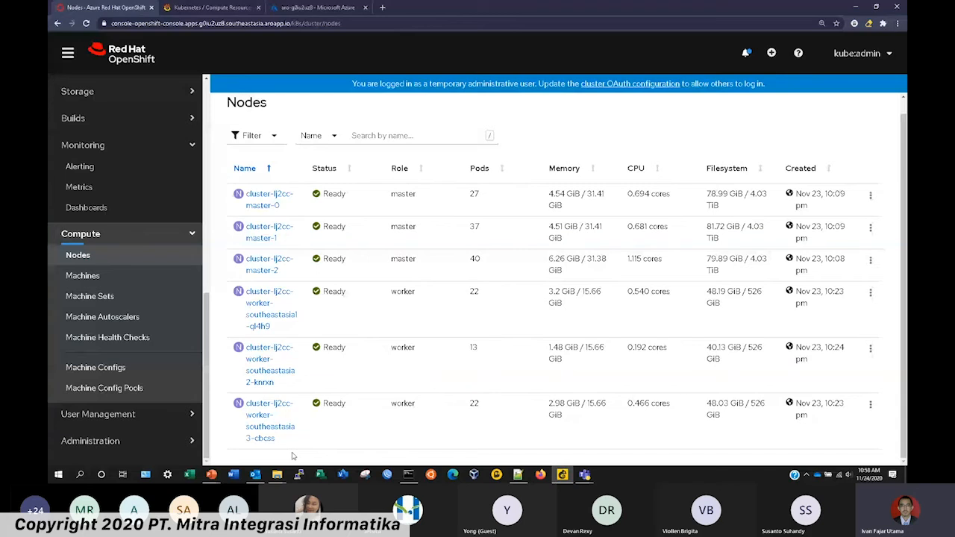
pyautogui.click(133, 277)
pyautogui.scroll(-2, 546, 431)
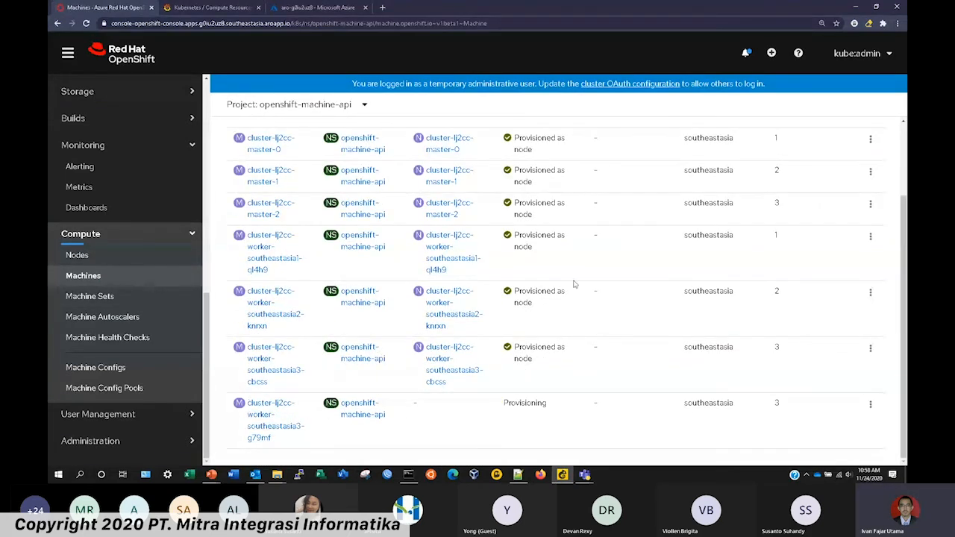
pyautogui.scroll(2, 514, 313)
pyautogui.scroll(-2, 350, 252)
# View the openshift-machine-api pods, switch the console to the Developer perspective, and show the ways to add an application.
pyautogui.scroll(4, 107, 194)
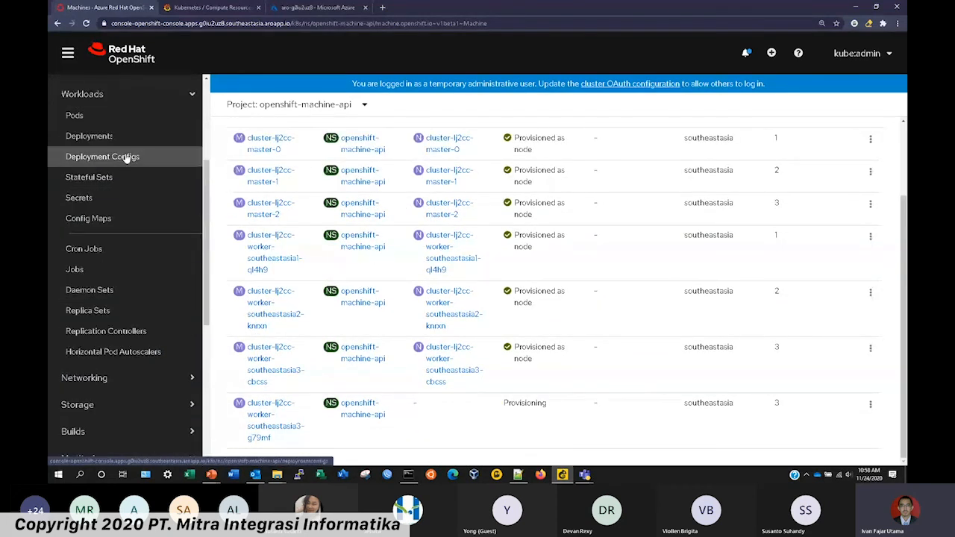
pyautogui.click(126, 120)
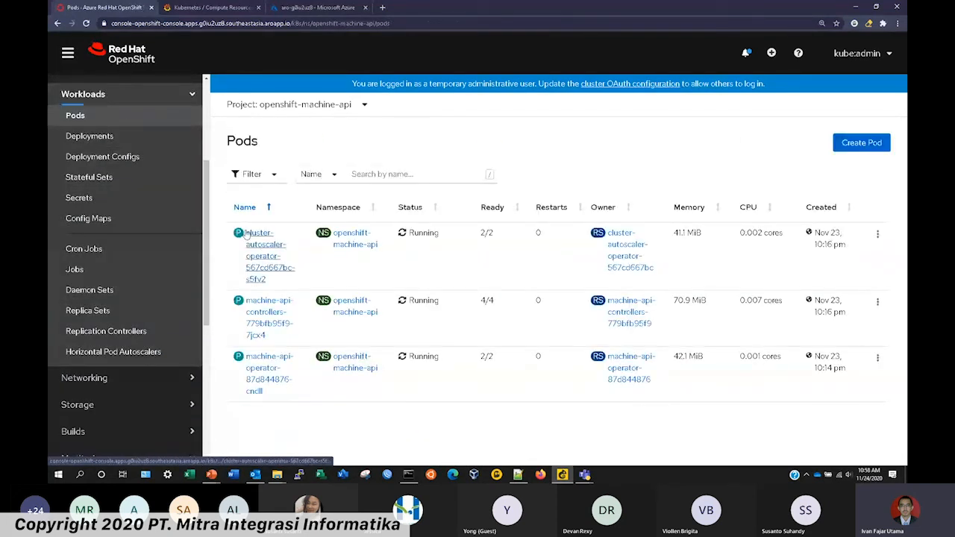
pyautogui.scroll(5, 149, 187)
pyautogui.click(150, 88)
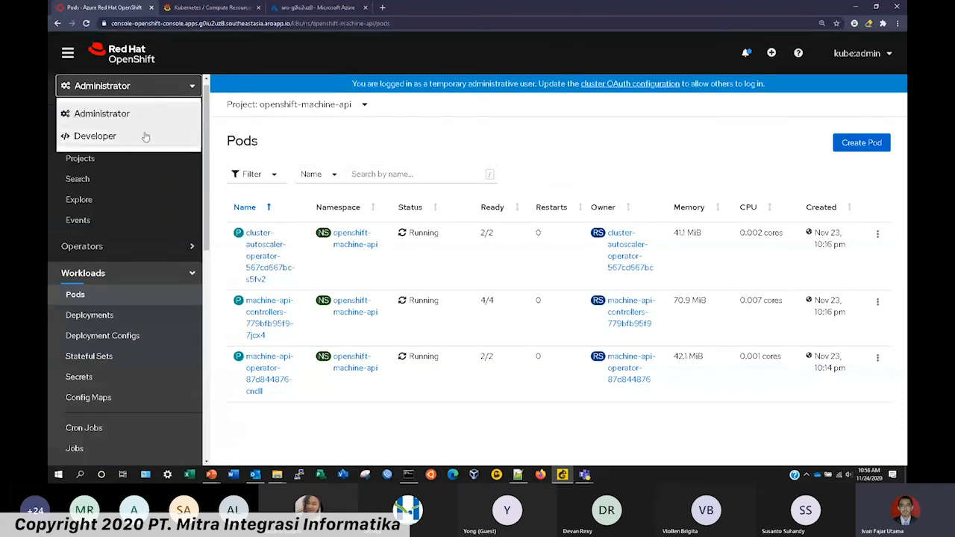
pyautogui.click(144, 135)
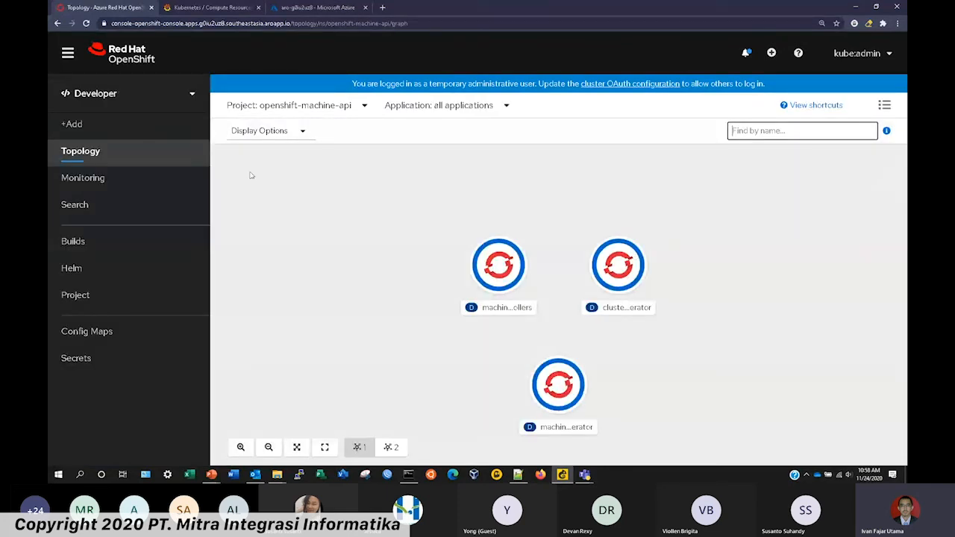
pyautogui.click(134, 127)
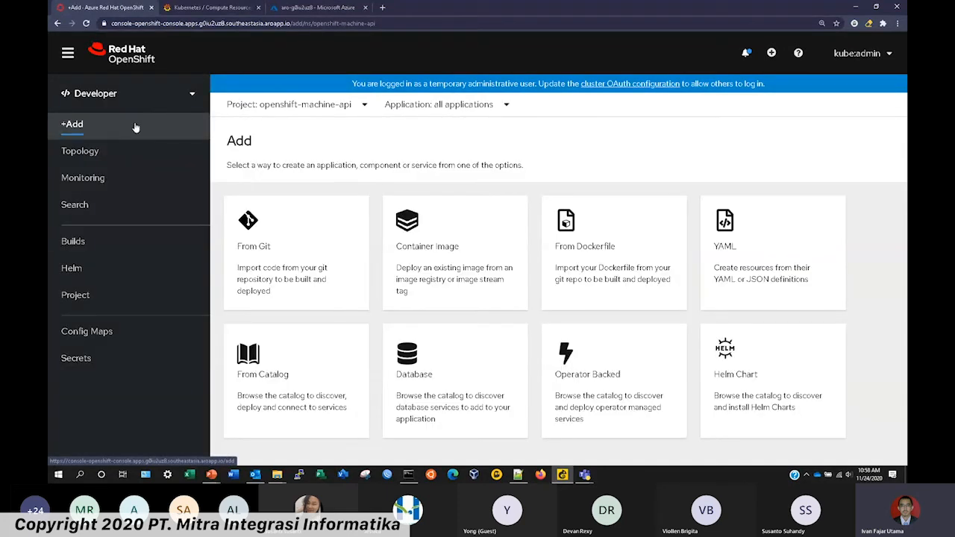
# Select the mii project and open the Developer Catalog to look through all its items.
pyautogui.click(341, 108)
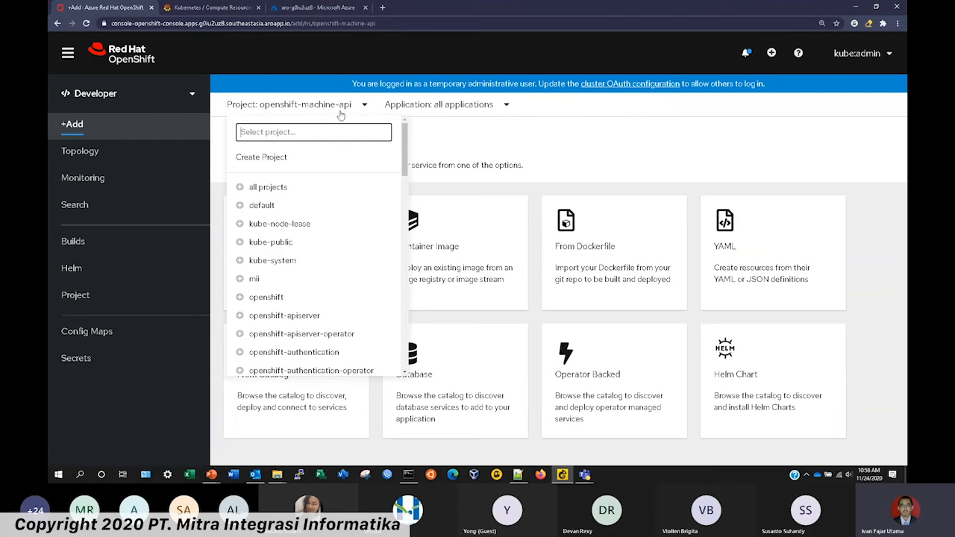
pyautogui.click(255, 278)
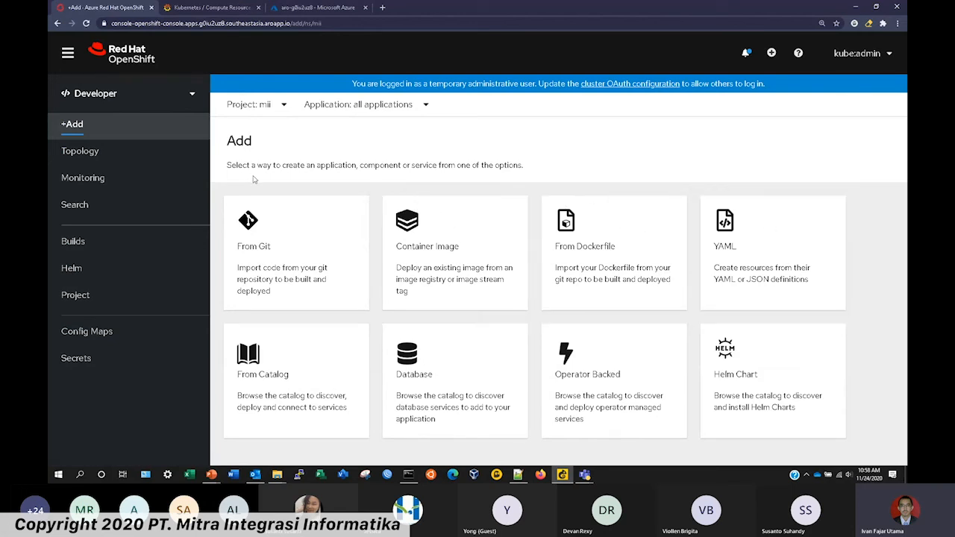
pyautogui.click(289, 369)
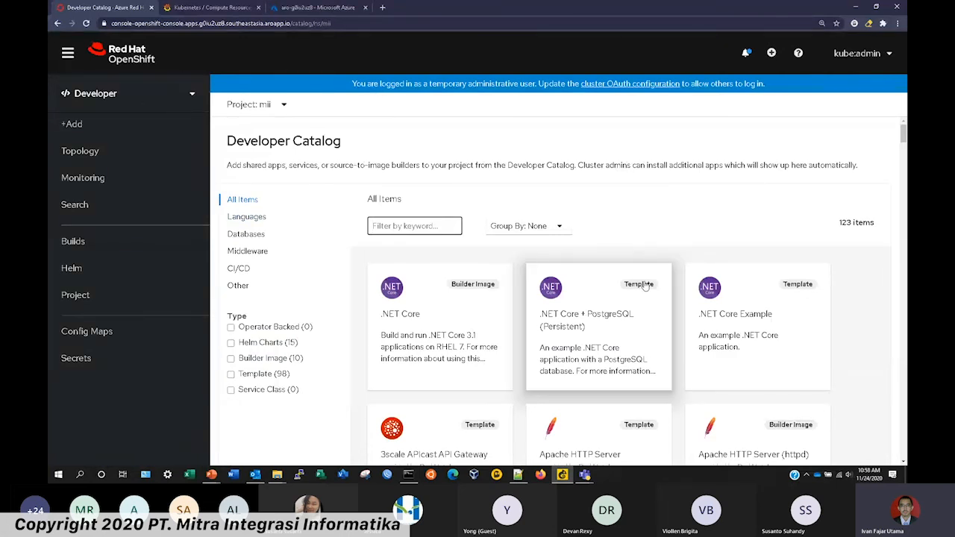
pyautogui.scroll(-3, 645, 281)
pyautogui.scroll(-2, 627, 270)
pyautogui.scroll(5, 257, 275)
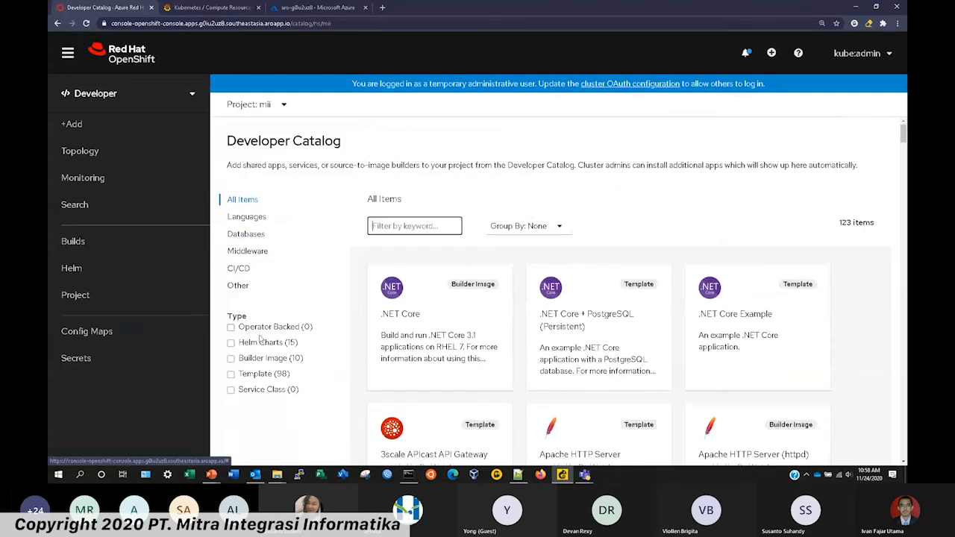
# Browse the catalog's Languages, CI/CD and Databases categories.
pyautogui.click(249, 221)
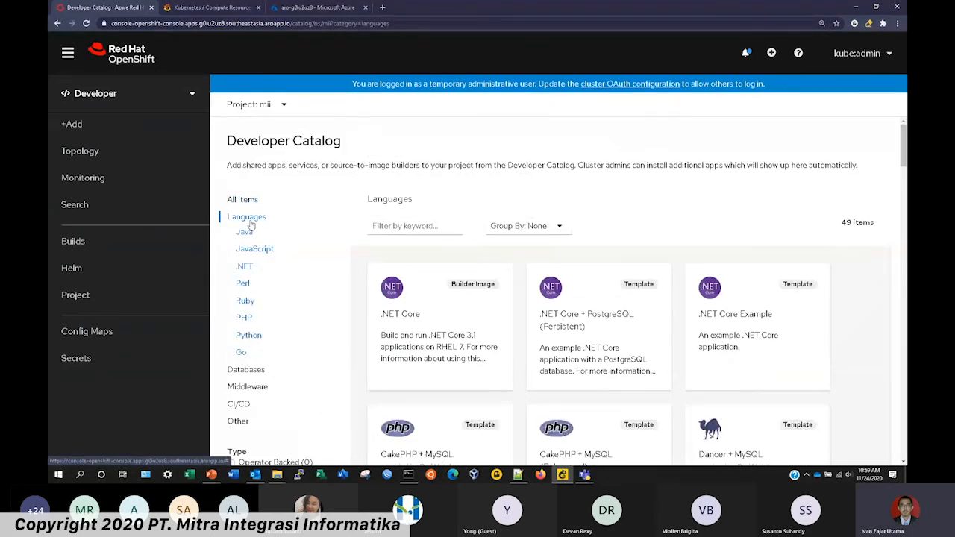
pyautogui.scroll(-2, 275, 270)
pyautogui.click(239, 225)
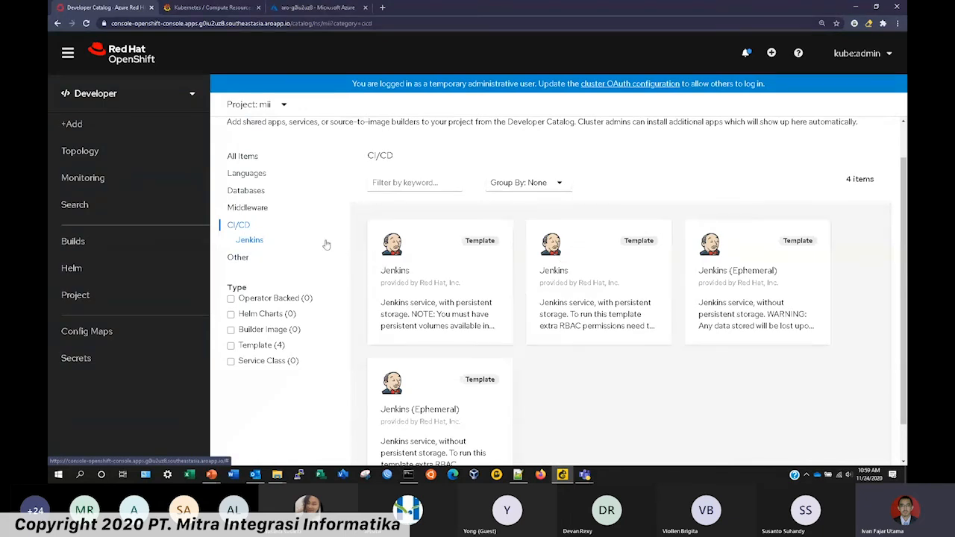
pyautogui.scroll(1, 326, 245)
pyautogui.click(265, 235)
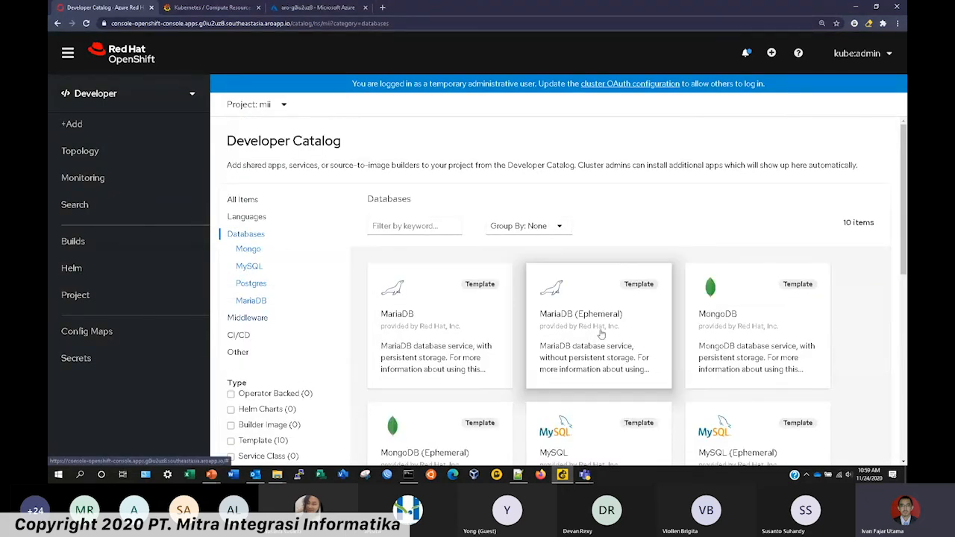
# Show the catalog's Middleware category, restrict it to the Template type and look through the offered templates.
pyautogui.click(249, 318)
pyautogui.scroll(-2, 448, 299)
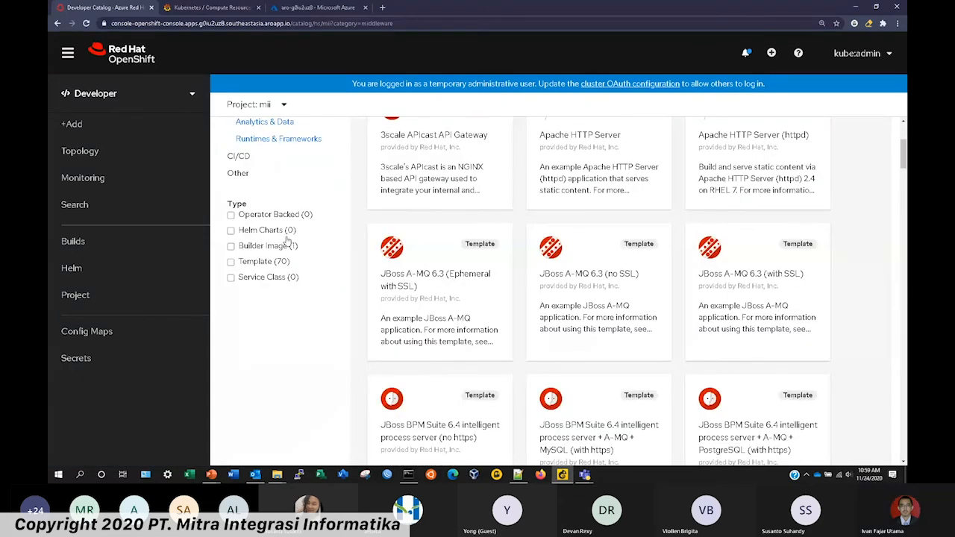
pyautogui.click(231, 262)
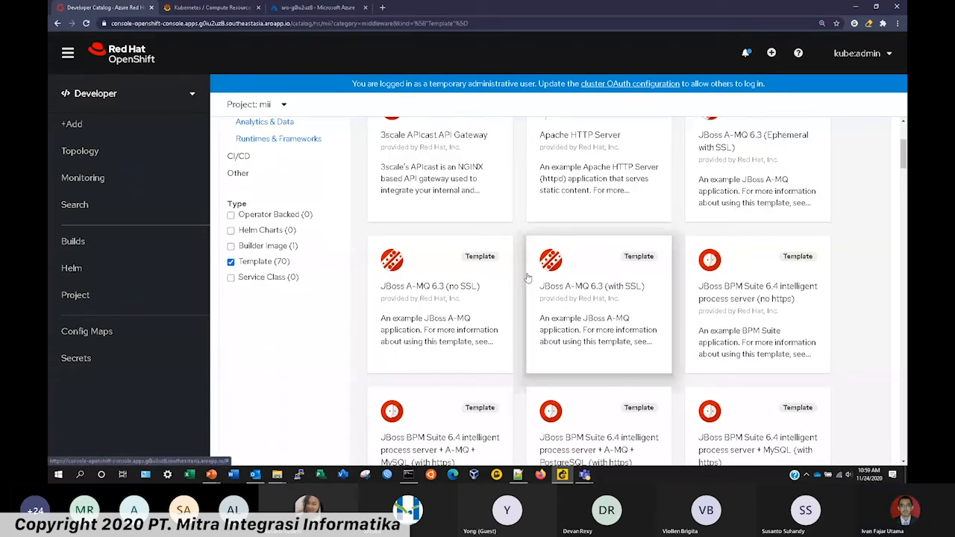
pyautogui.scroll(3, 279, 232)
pyautogui.scroll(-10, 505, 264)
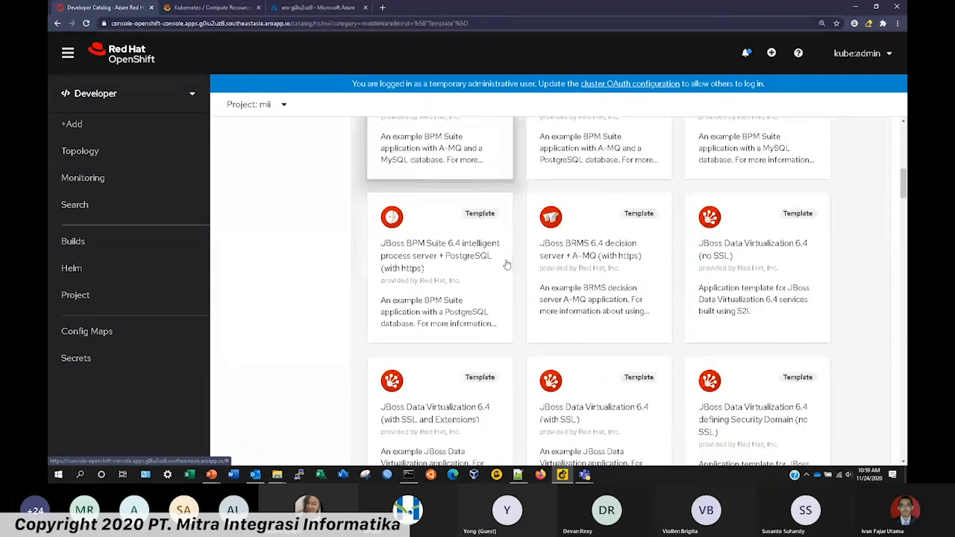
pyautogui.scroll(-15, 506, 265)
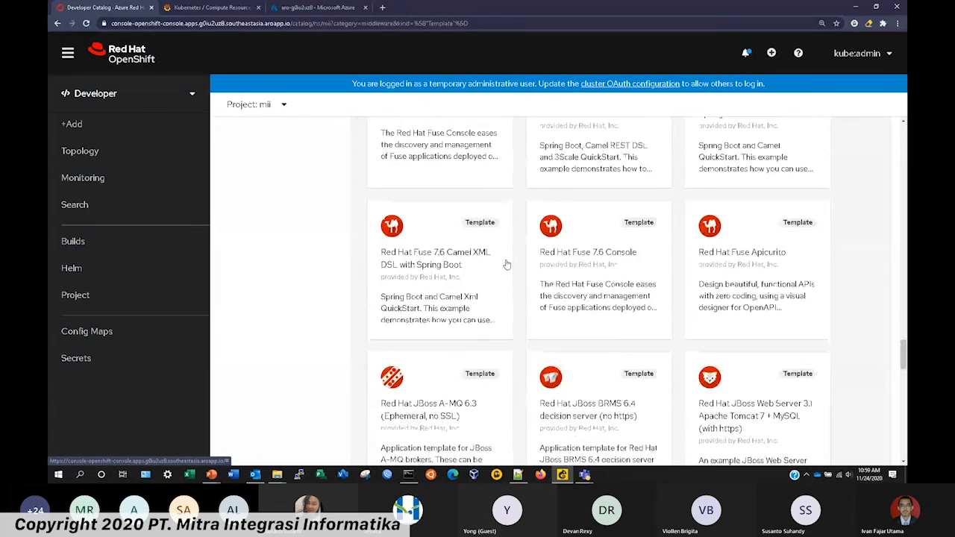
pyautogui.scroll(10, 505, 264)
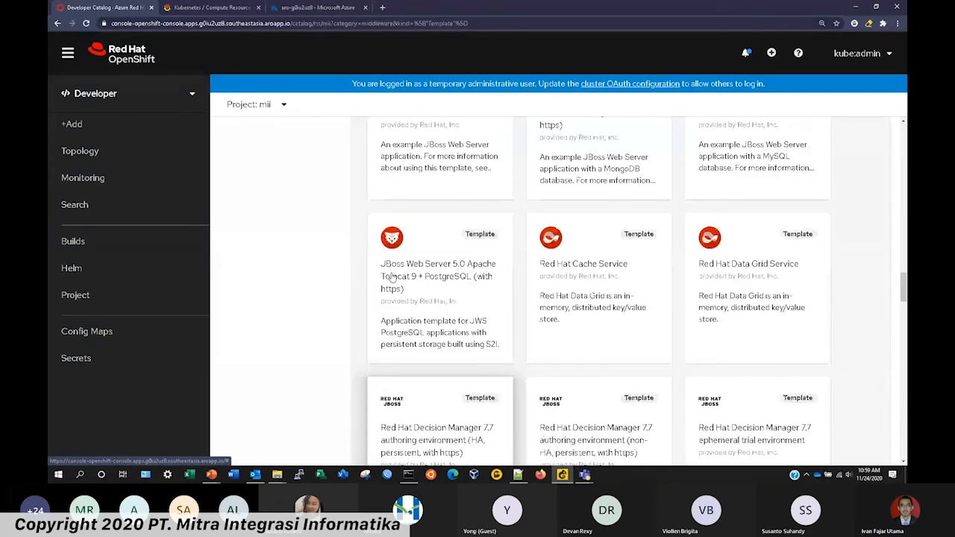
pyautogui.scroll(10, 392, 277)
# Show the templates from all catalog categories and look through the list.
pyautogui.click(246, 200)
pyautogui.scroll(-15, 583, 256)
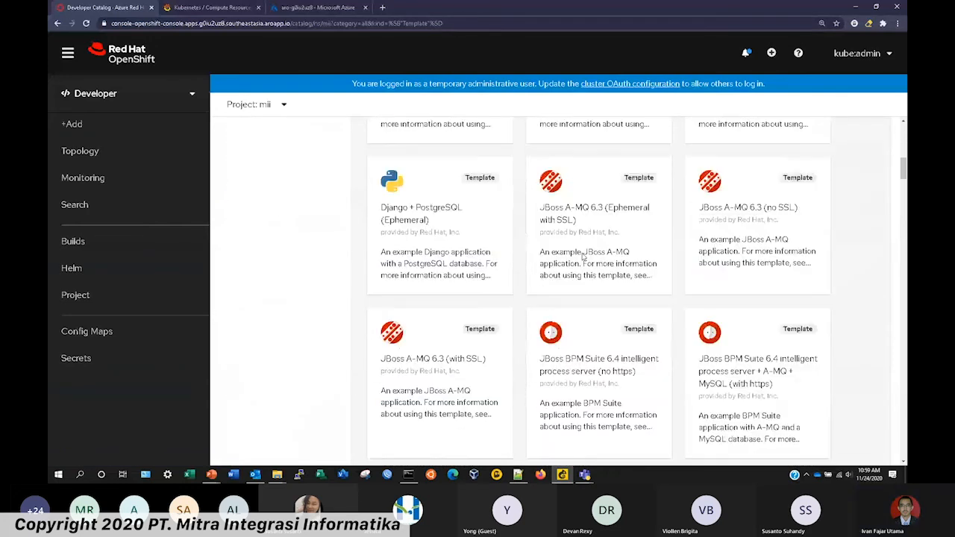
pyautogui.scroll(-10, 583, 256)
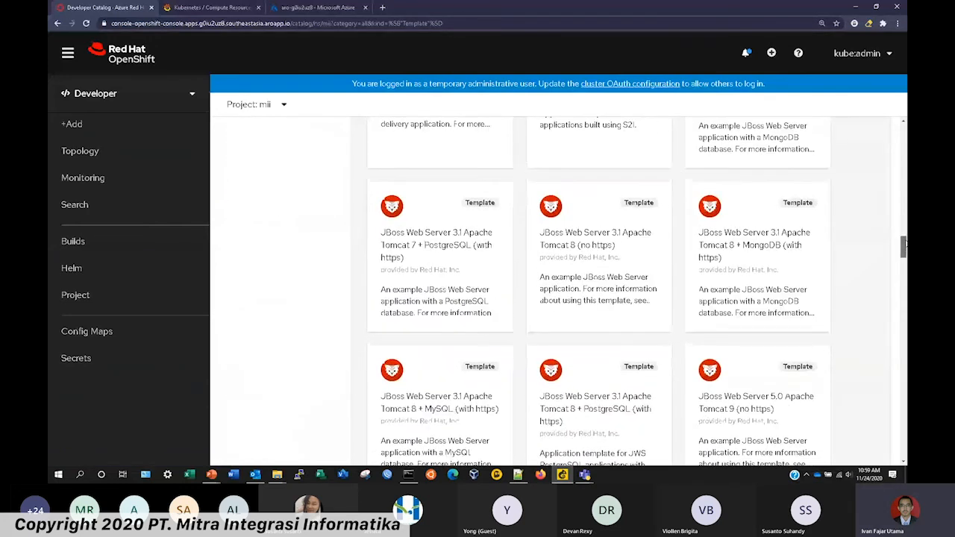
pyautogui.scroll(-5, 583, 256)
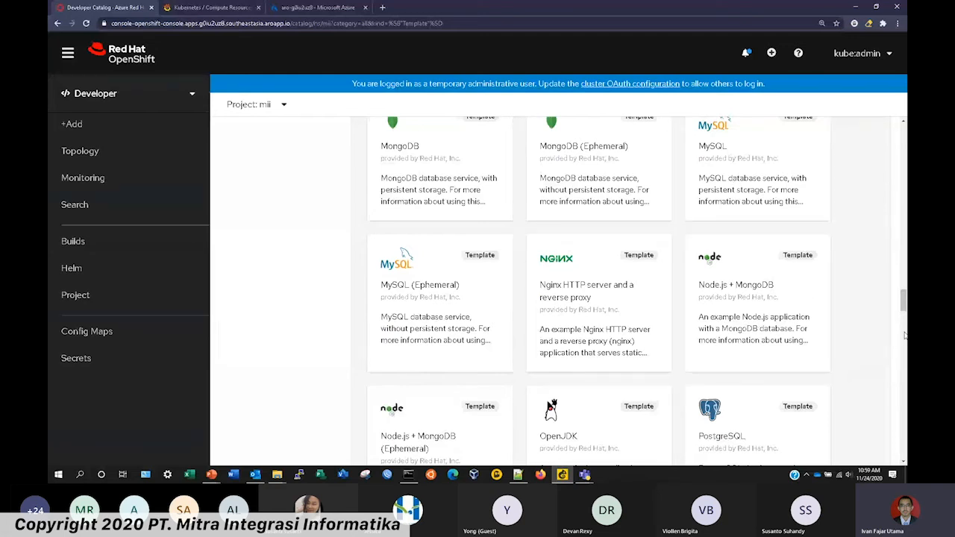
pyautogui.moveTo(904, 309); pyautogui.dragTo(903, 133)
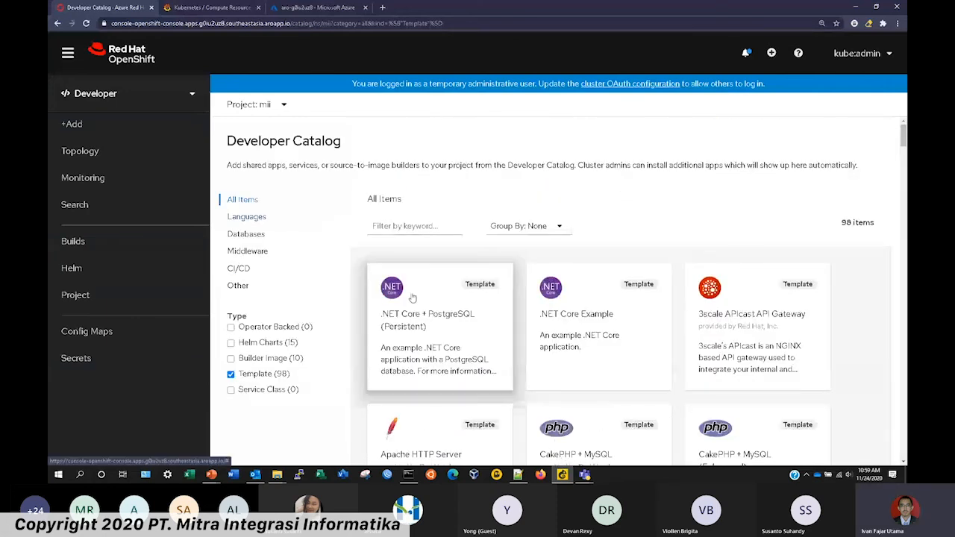
# Switch the console back to the Administrator perspective.
pyautogui.click(170, 98)
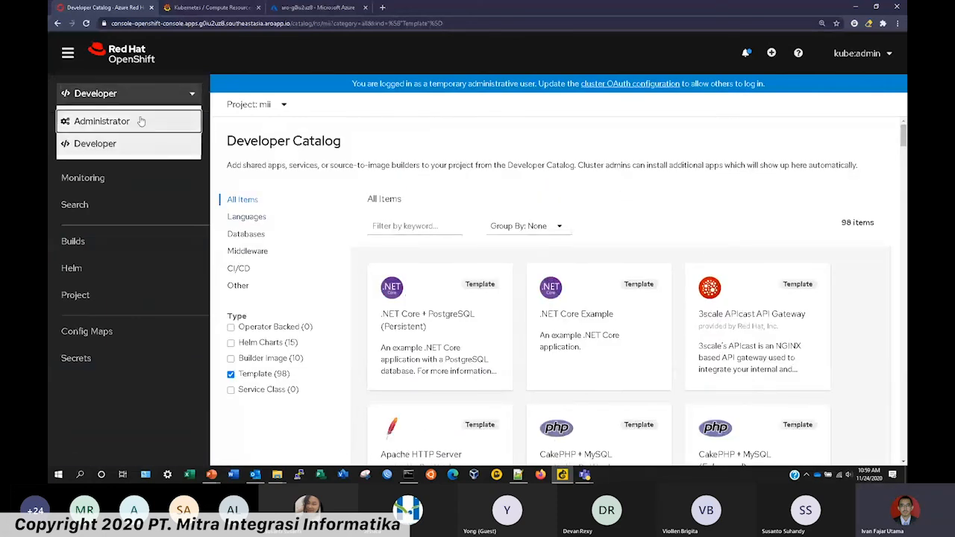
pyautogui.click(141, 120)
pyautogui.scroll(-1, 144, 230)
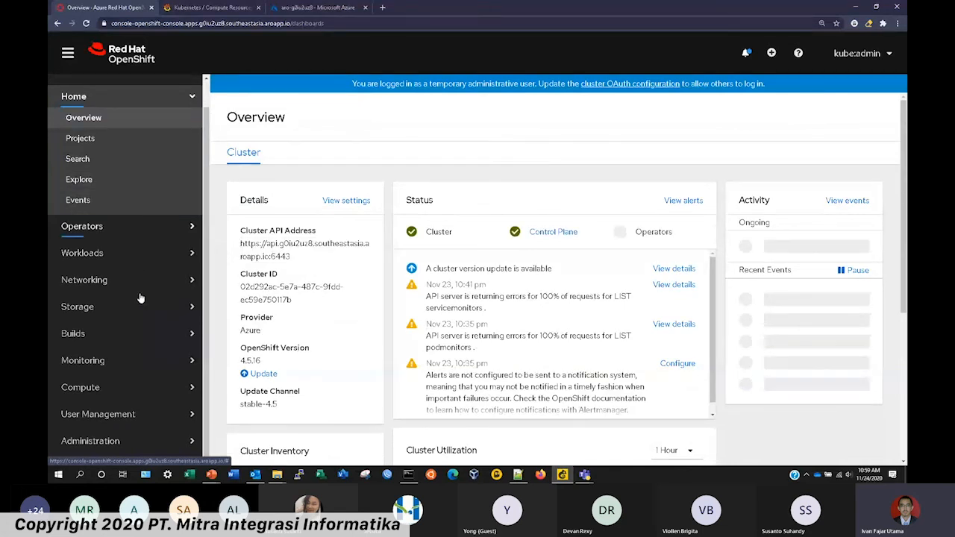
pyautogui.click(137, 363)
pyautogui.click(137, 362)
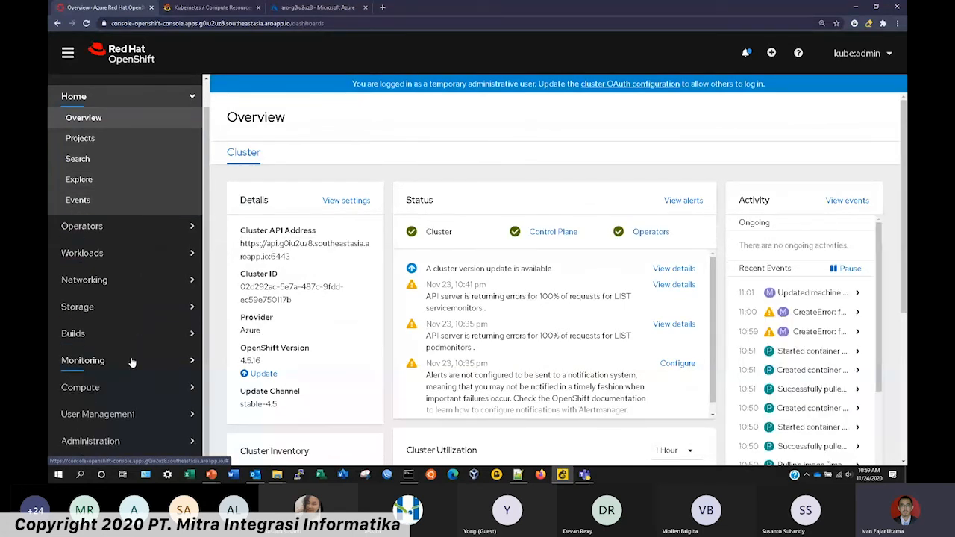
# Check the nodes list and the machines list for worker southeastasia3-g79mf and highlight its phase.
pyautogui.click(133, 387)
pyautogui.scroll(-3, 137, 361)
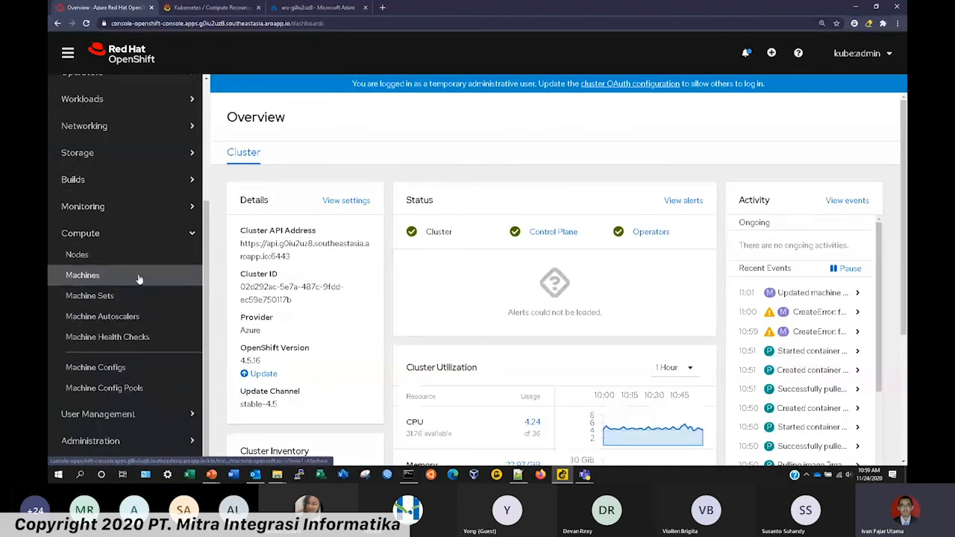
pyautogui.click(137, 257)
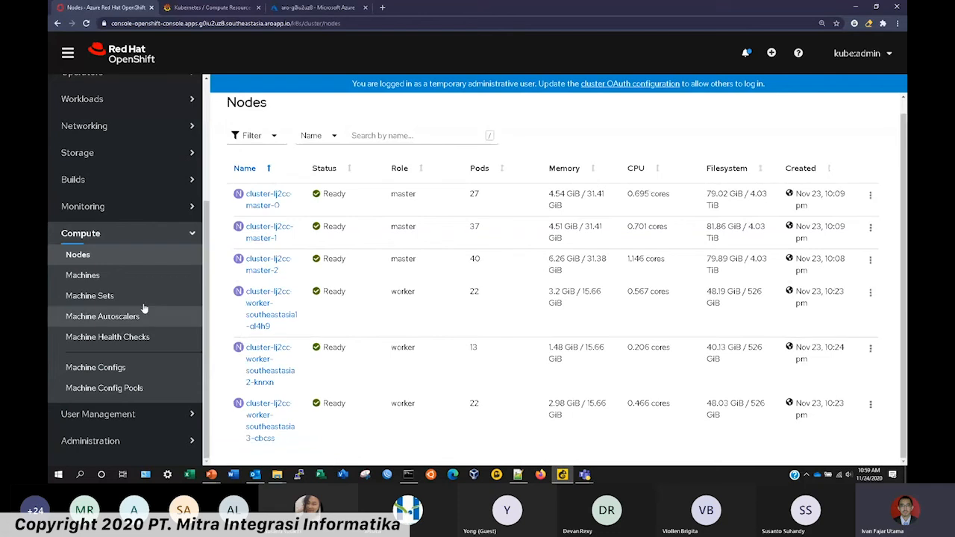
pyautogui.click(140, 281)
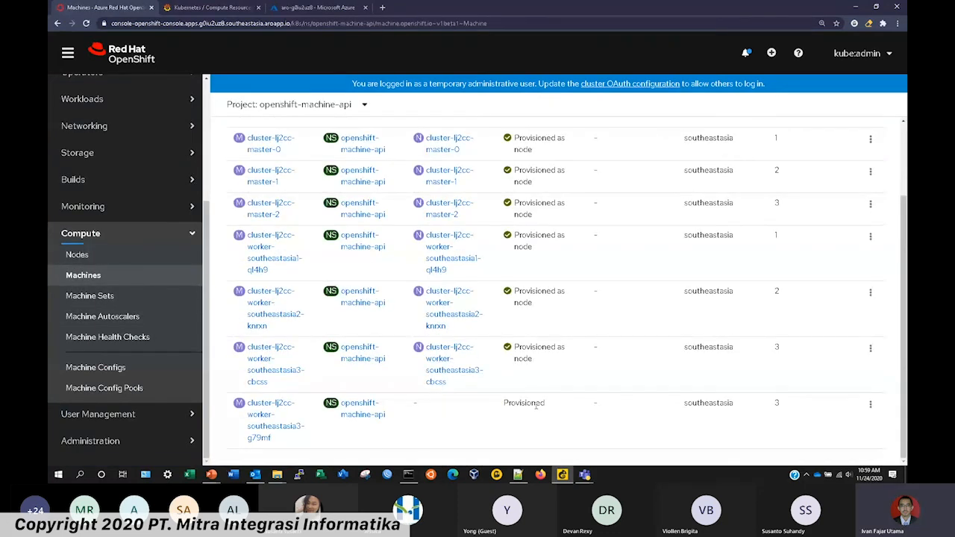
pyautogui.doubleClick(524, 403)
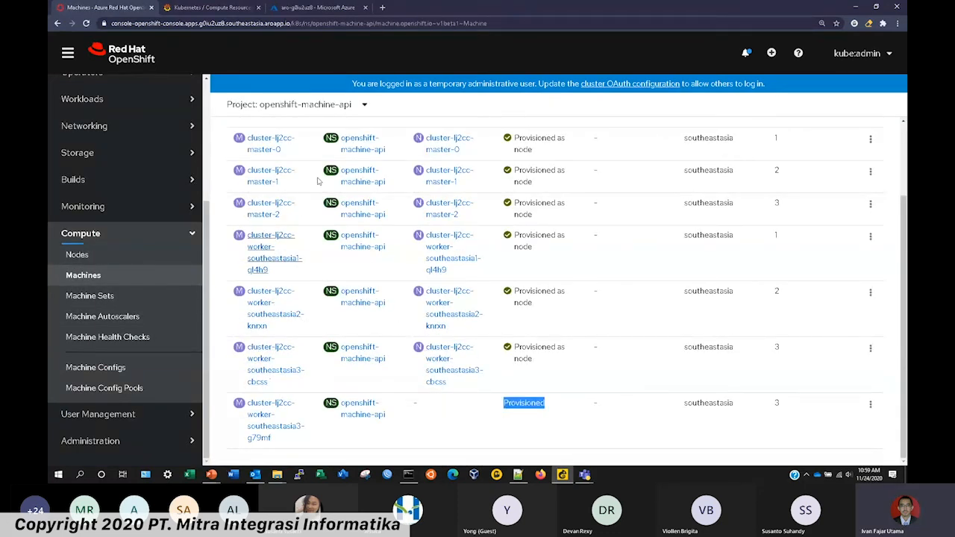
# Refresh resource group aro-g0iu2uz8 in the Azure portal to look for the new worker, and recheck the nodes list in the OpenShift console.
pyautogui.click(325, 9)
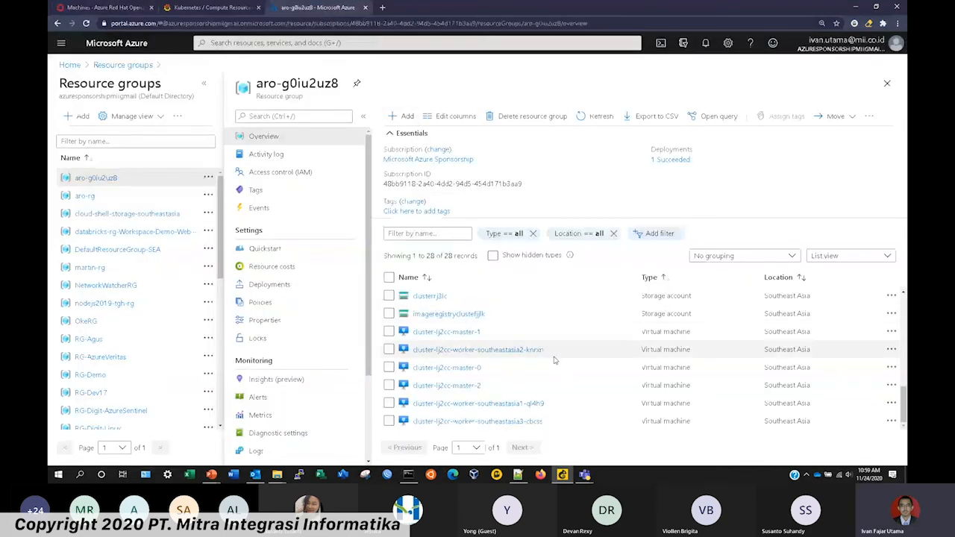
pyautogui.click(588, 122)
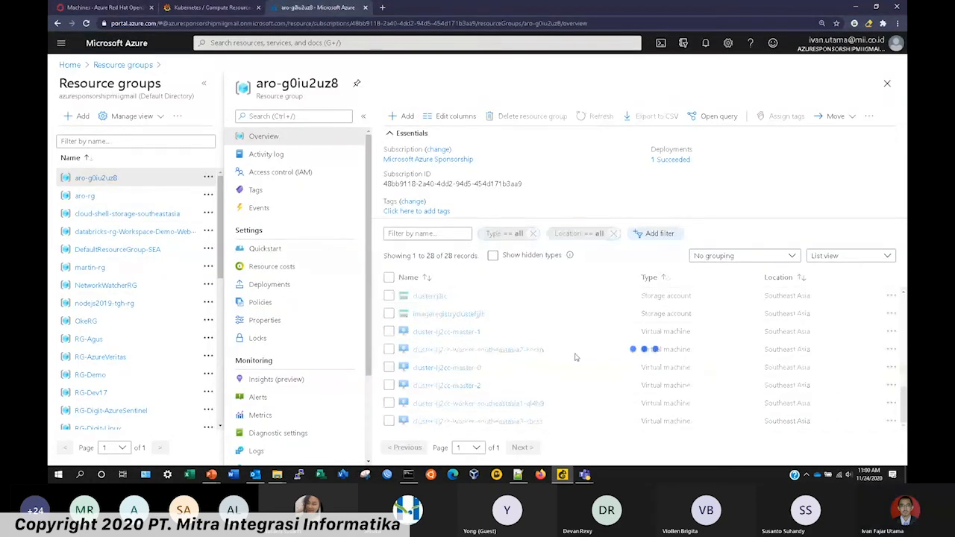
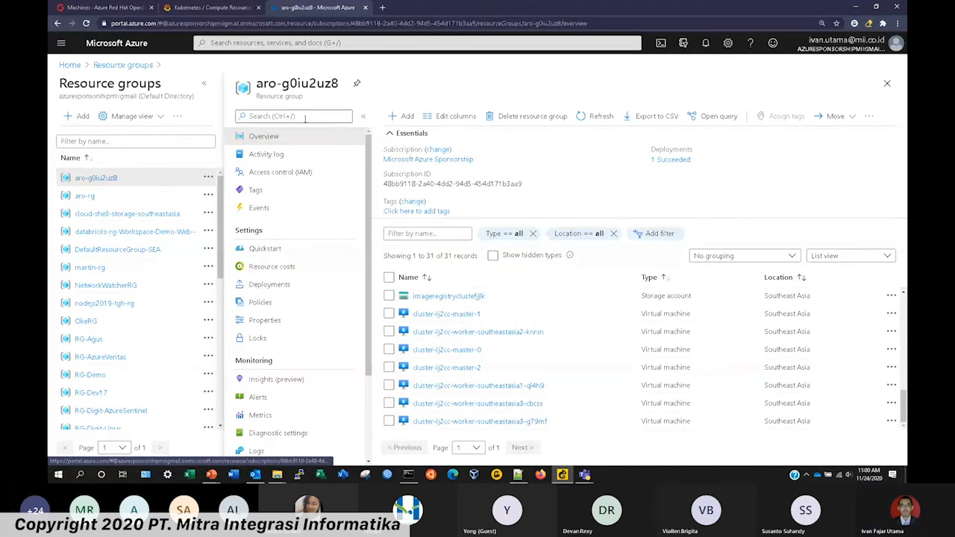
pyautogui.click(129, 11)
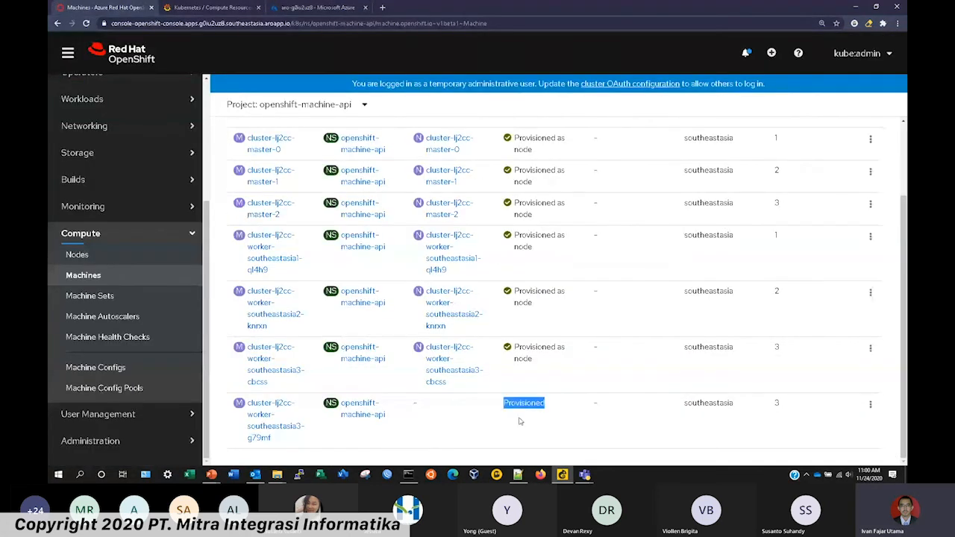
pyautogui.click(146, 255)
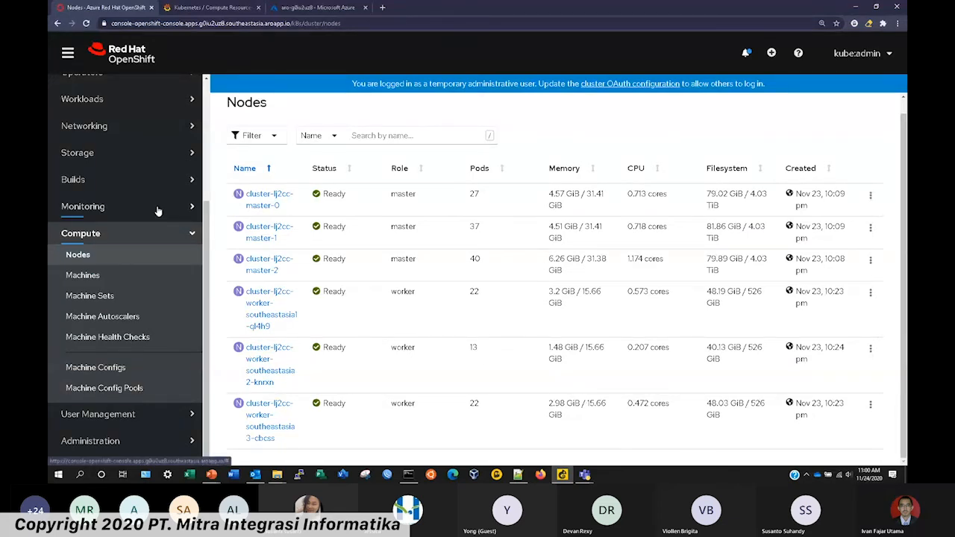
# Show the cluster's storage classes and highlight the azure-disk provisioner of managed-premium.
pyautogui.click(169, 236)
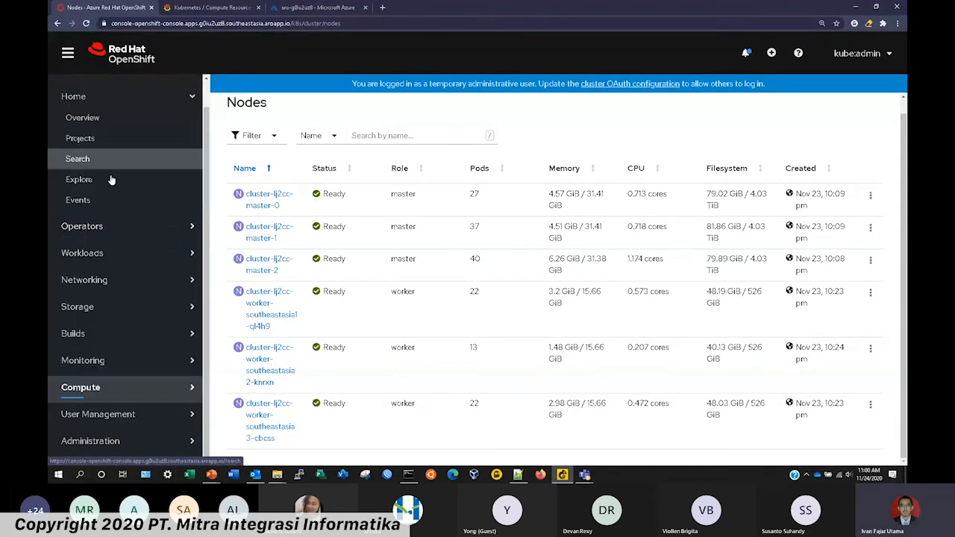
pyautogui.click(136, 313)
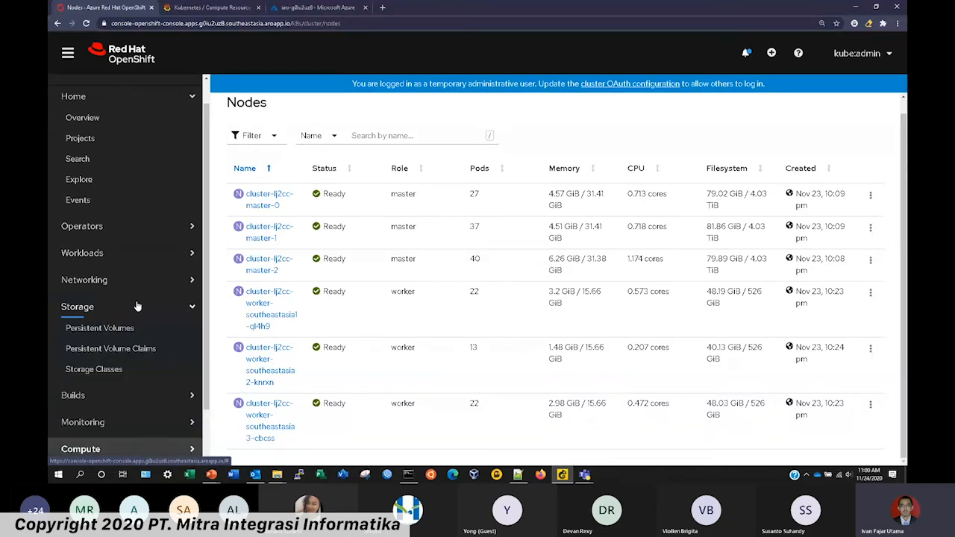
pyautogui.click(122, 369)
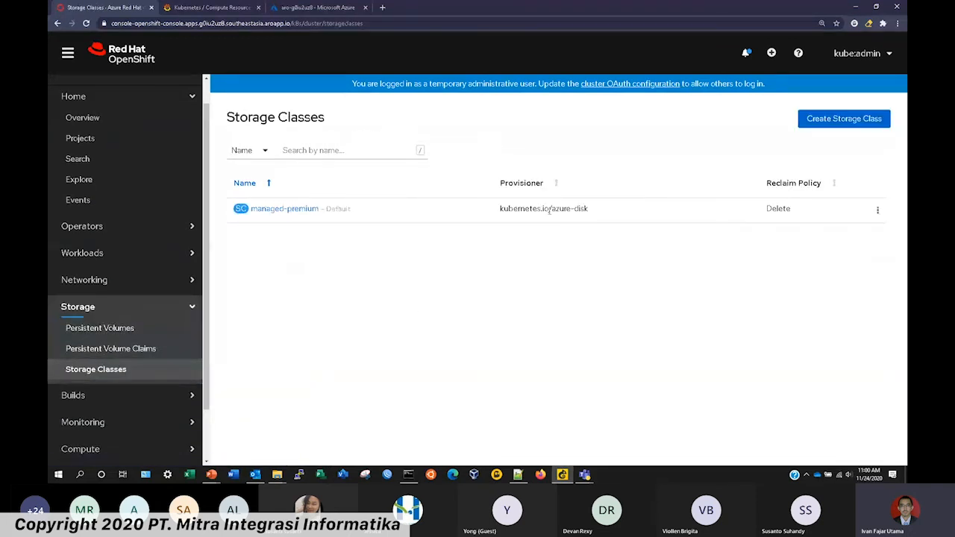
pyautogui.moveTo(551, 209); pyautogui.dragTo(589, 210)
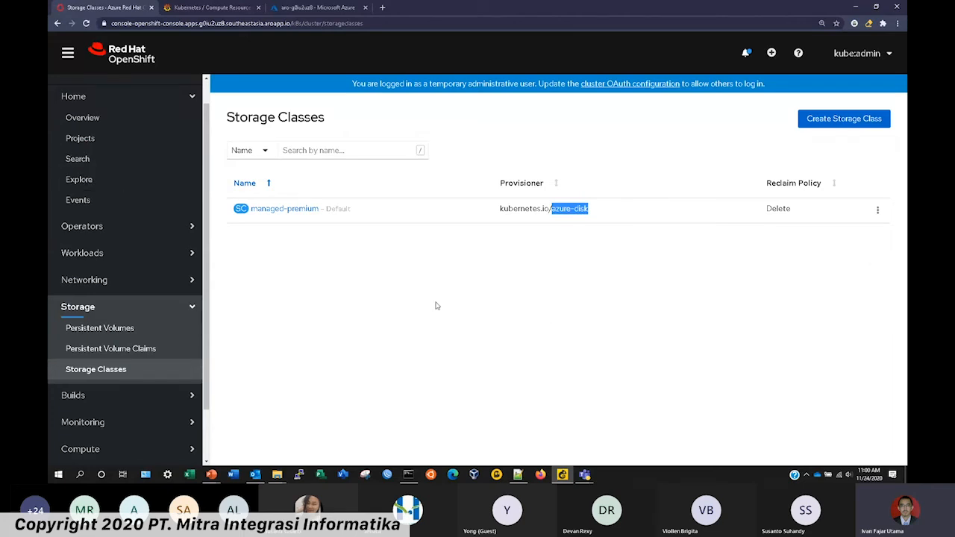
pyautogui.click(587, 211)
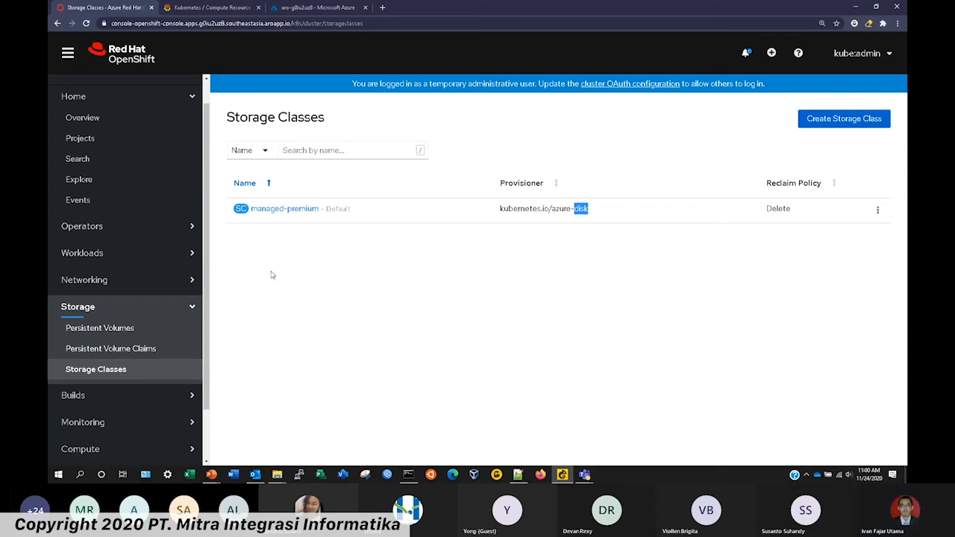
# Open the OperatorHub and look through the operators from all categories, from 3scale API Management to Hazelcast Enterprise Operator.
pyautogui.click(193, 291)
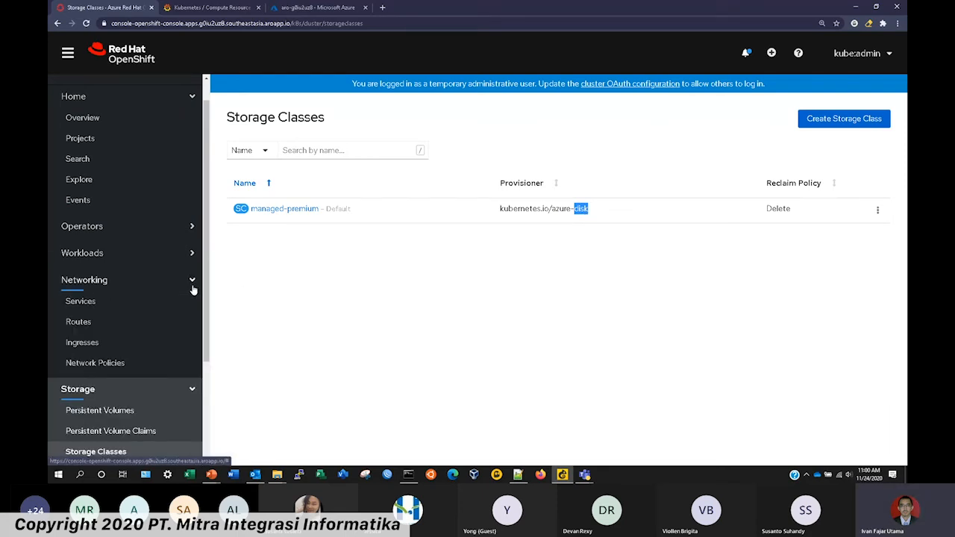
pyautogui.click(192, 281)
pyautogui.click(183, 226)
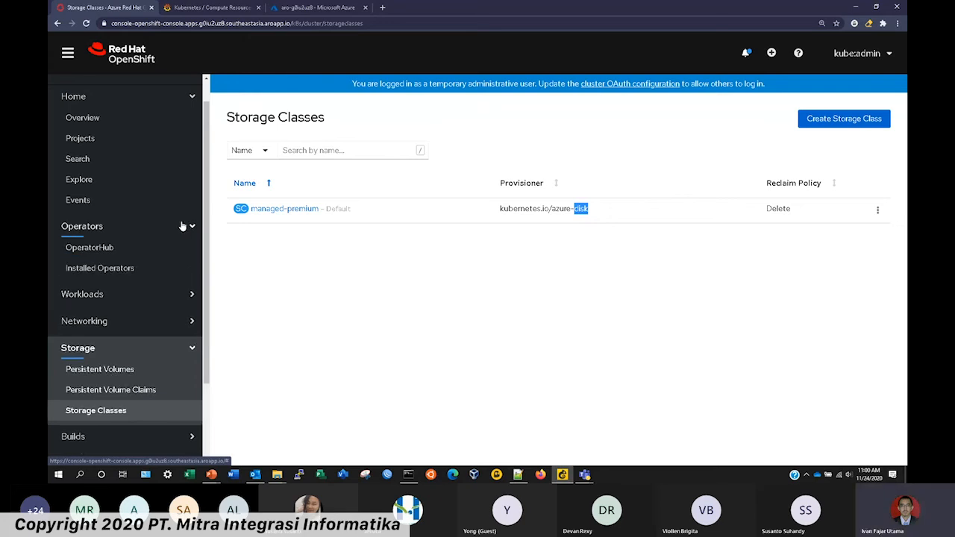
pyautogui.click(169, 249)
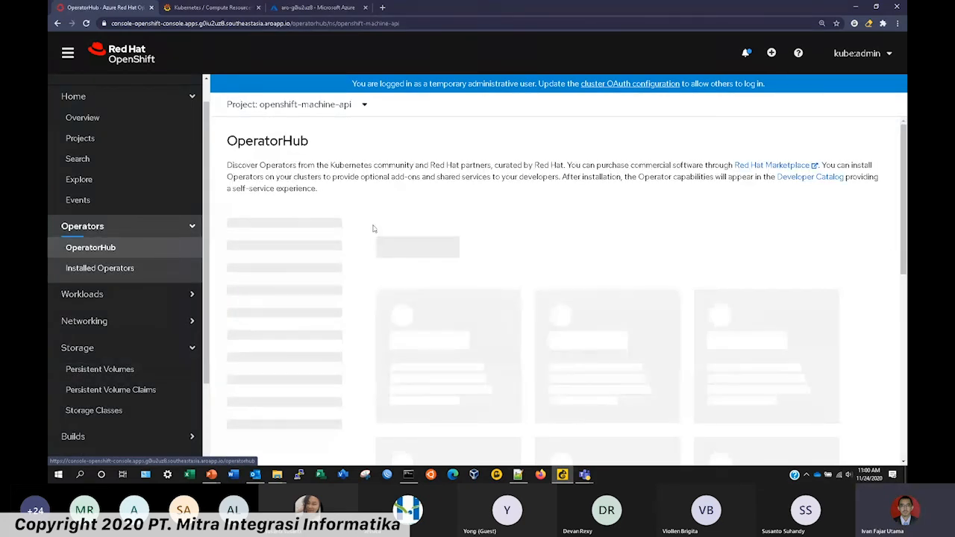
pyautogui.scroll(-5, 540, 224)
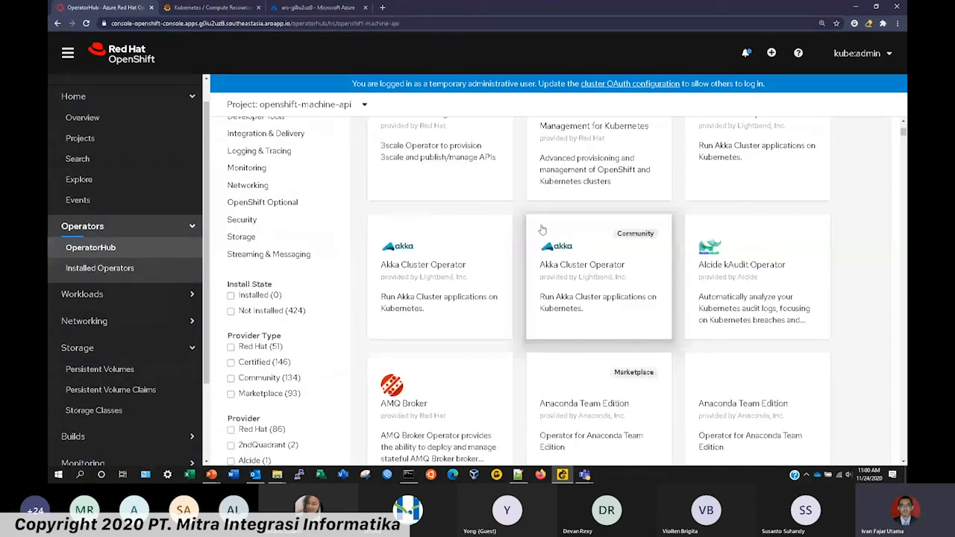
pyautogui.scroll(-1, 582, 224)
pyautogui.scroll(-6, 569, 271)
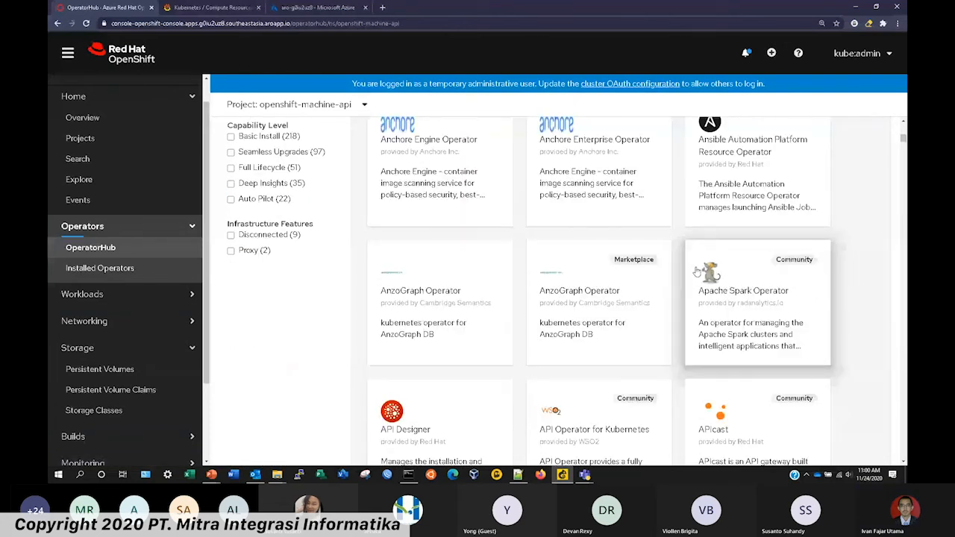
pyautogui.scroll(-10, 697, 273)
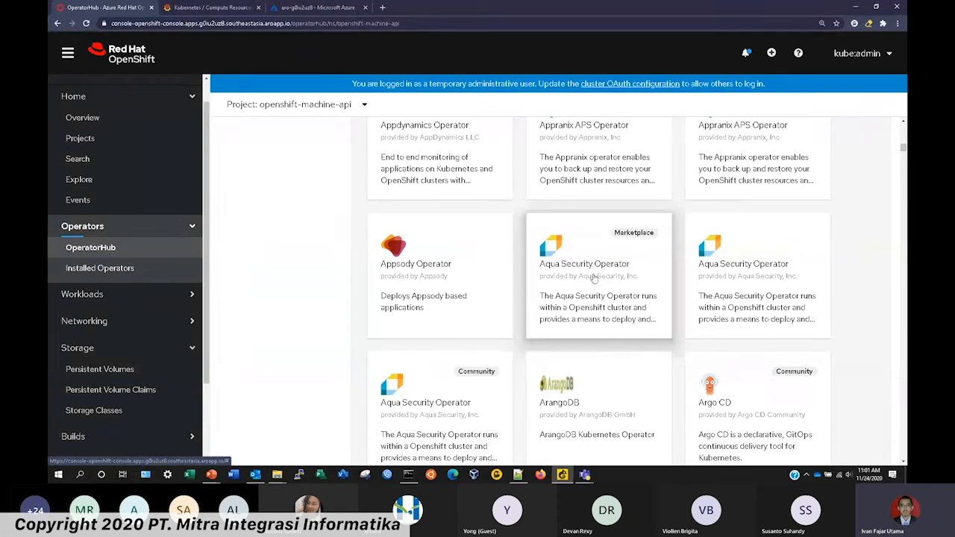
pyautogui.scroll(-3, 711, 196)
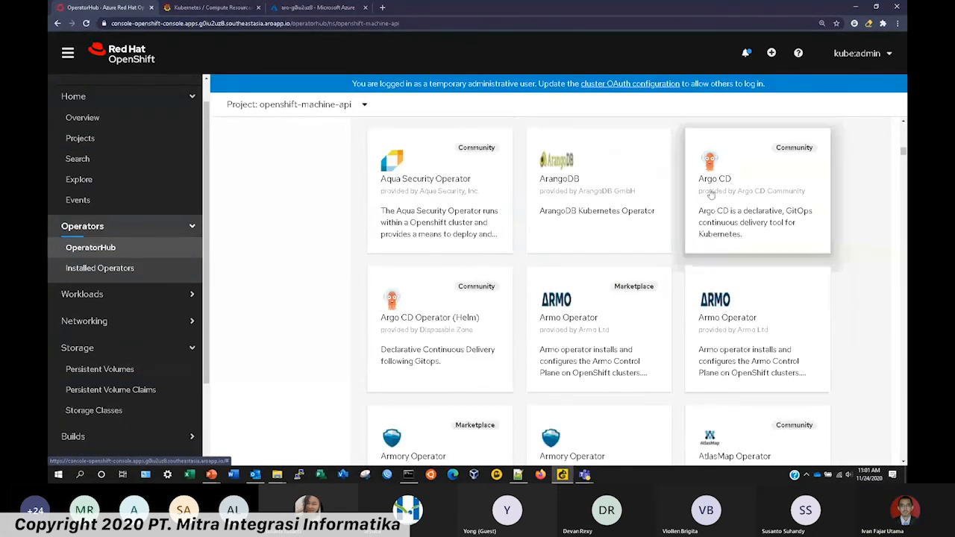
pyautogui.scroll(-3, 711, 195)
pyautogui.scroll(-6, 657, 278)
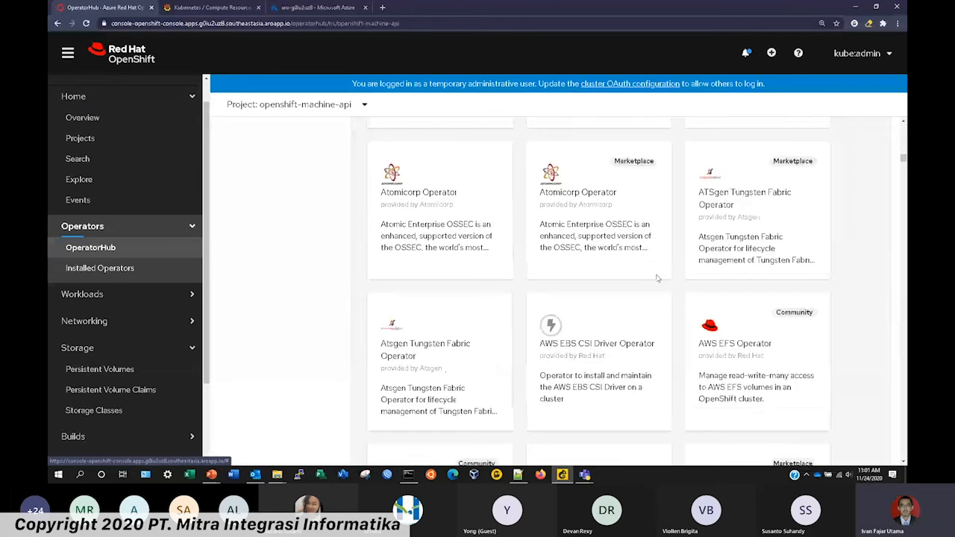
pyautogui.scroll(-4, 657, 278)
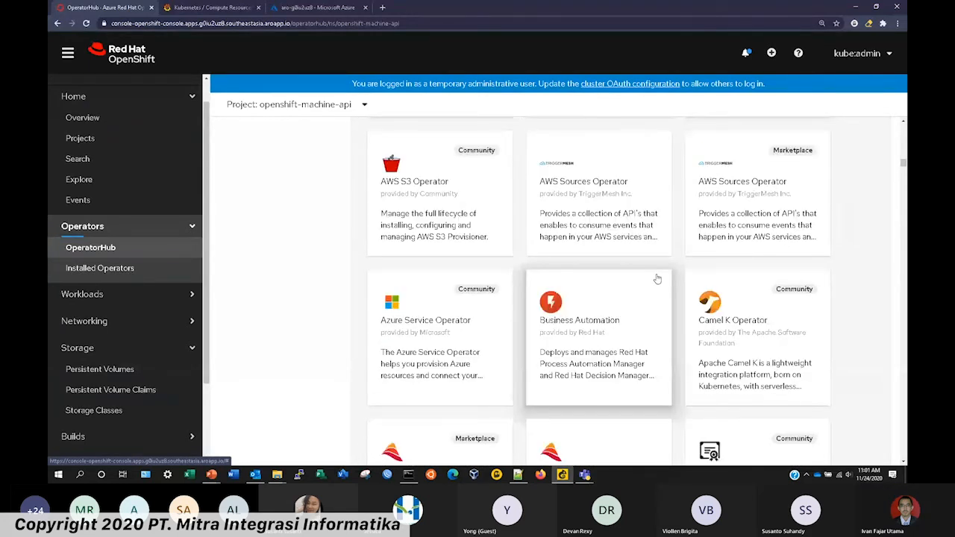
pyautogui.scroll(-2, 657, 278)
pyautogui.scroll(-14, 657, 278)
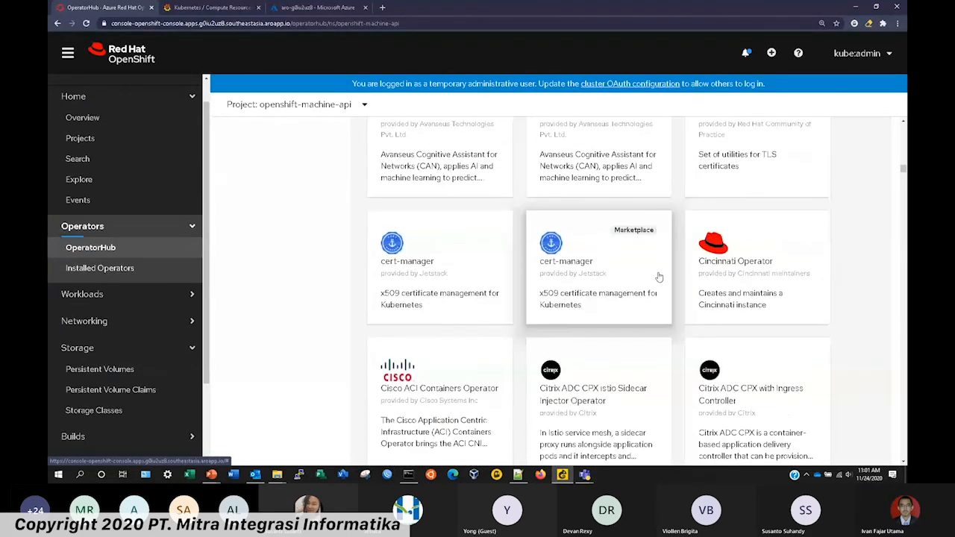
pyautogui.scroll(-10, 660, 276)
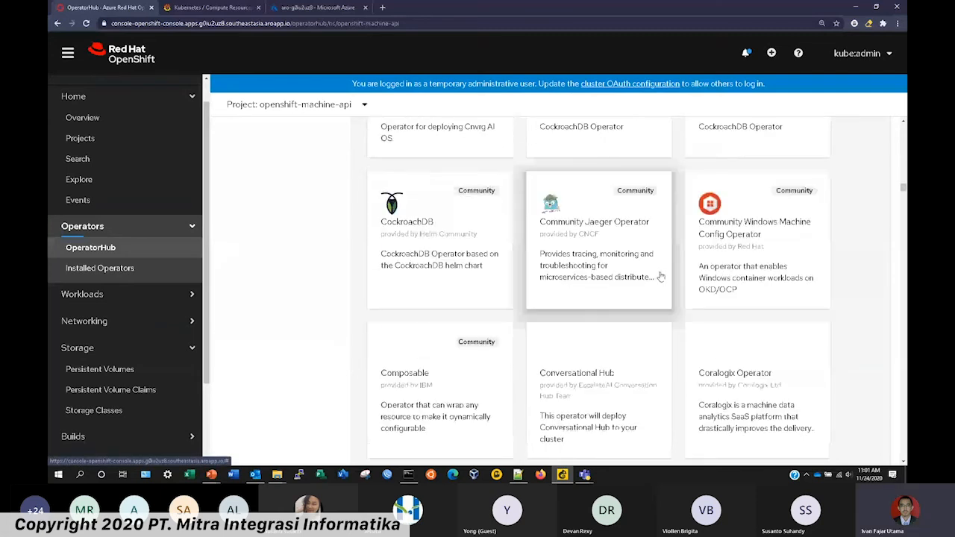
pyautogui.scroll(-4, 660, 276)
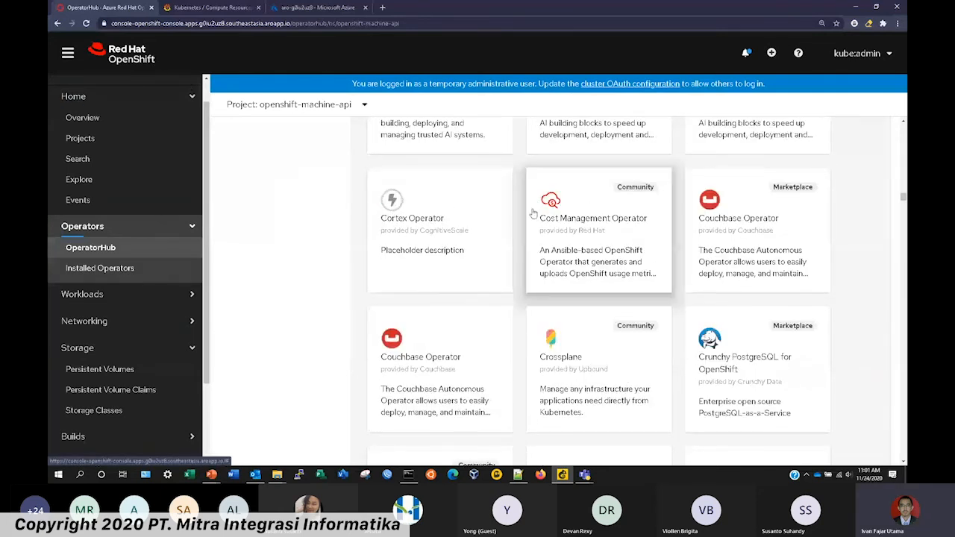
pyautogui.scroll(-10, 527, 254)
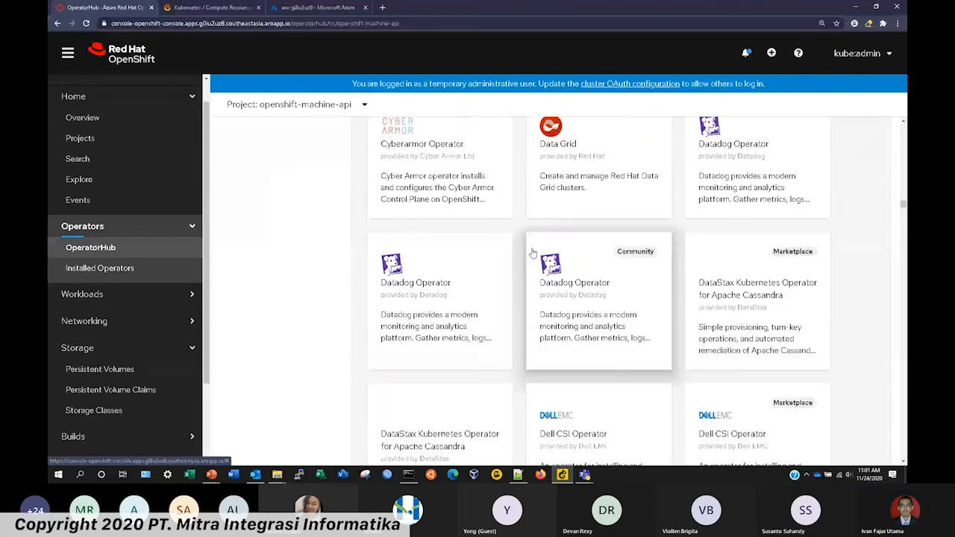
pyautogui.scroll(-6, 532, 254)
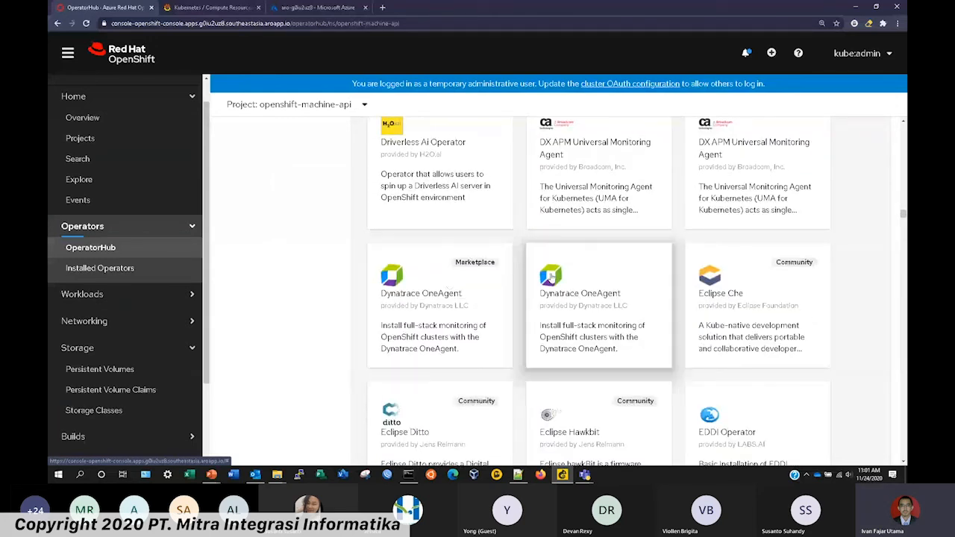
pyautogui.scroll(-6, 560, 276)
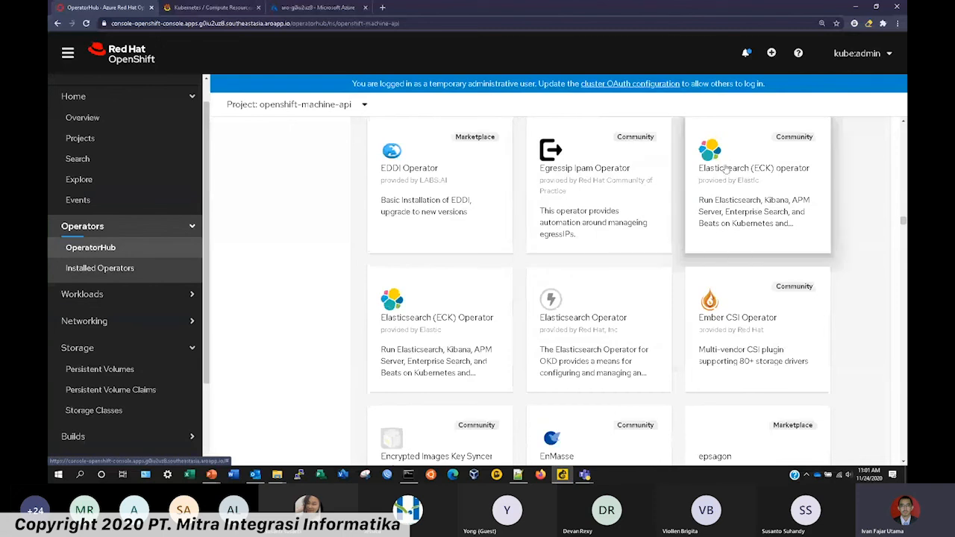
pyautogui.scroll(-3, 734, 177)
pyautogui.scroll(-3, 709, 223)
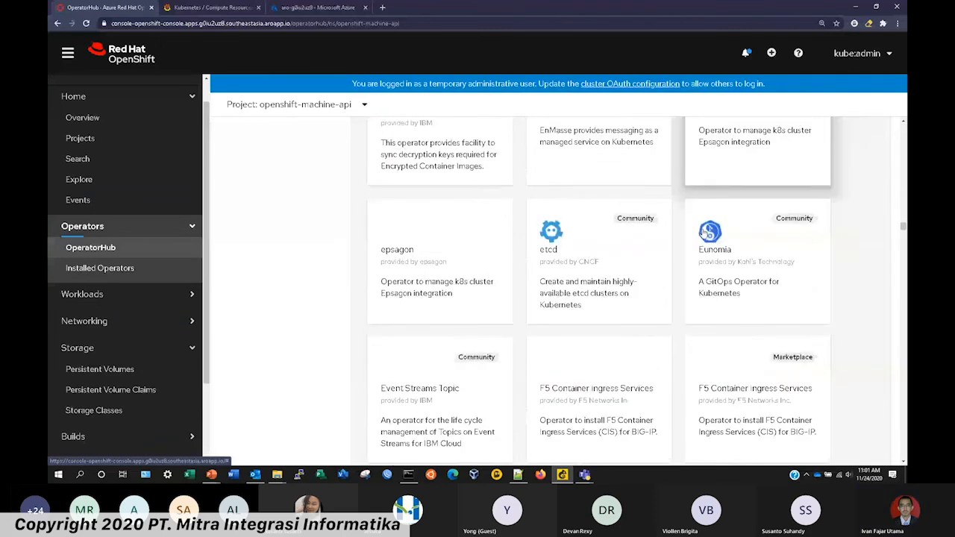
pyautogui.scroll(-3, 602, 268)
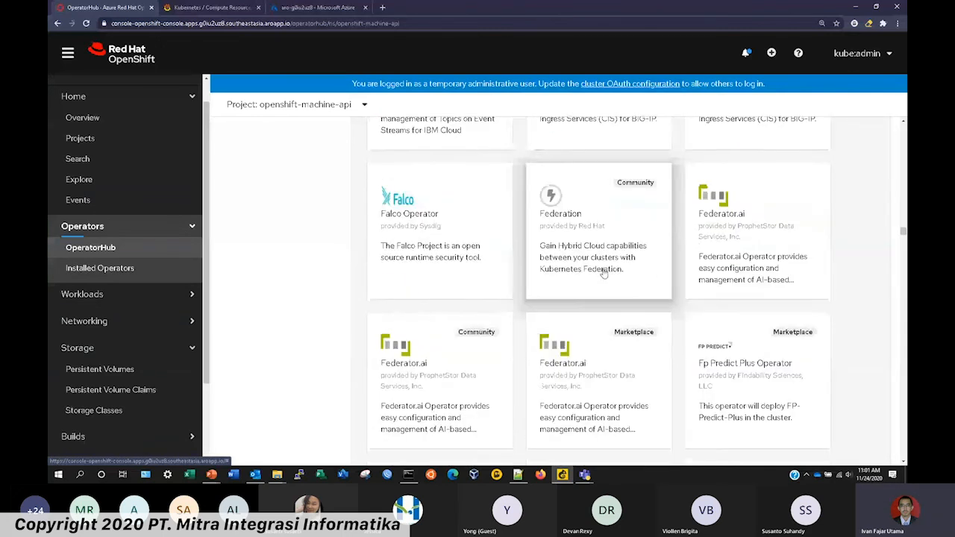
pyautogui.scroll(-5, 664, 231)
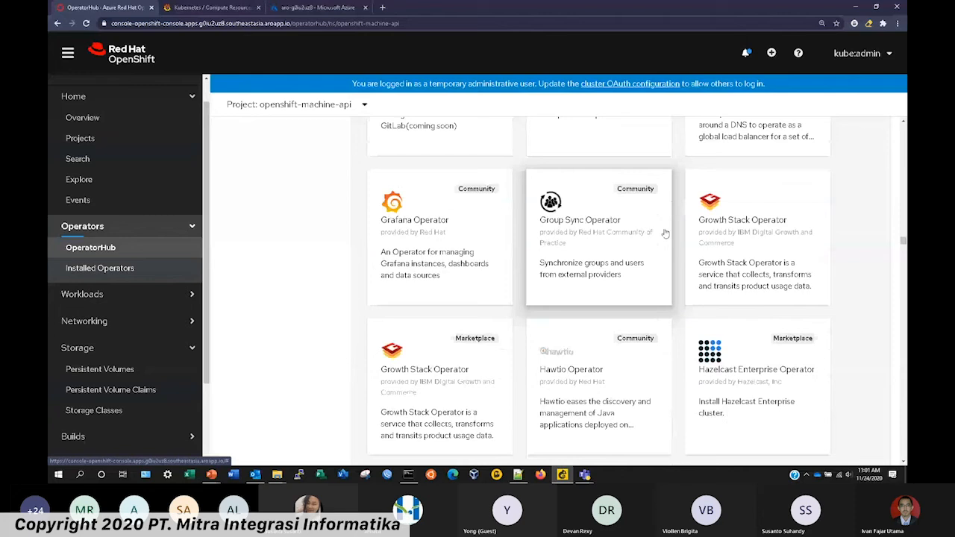
# Return to the start of the operator catalog and view the Monitoring, Security and AI/Machine Learning categories in turn.
pyautogui.moveTo(902, 244); pyautogui.dragTo(902, 122)
pyautogui.scroll(-1, 360, 210)
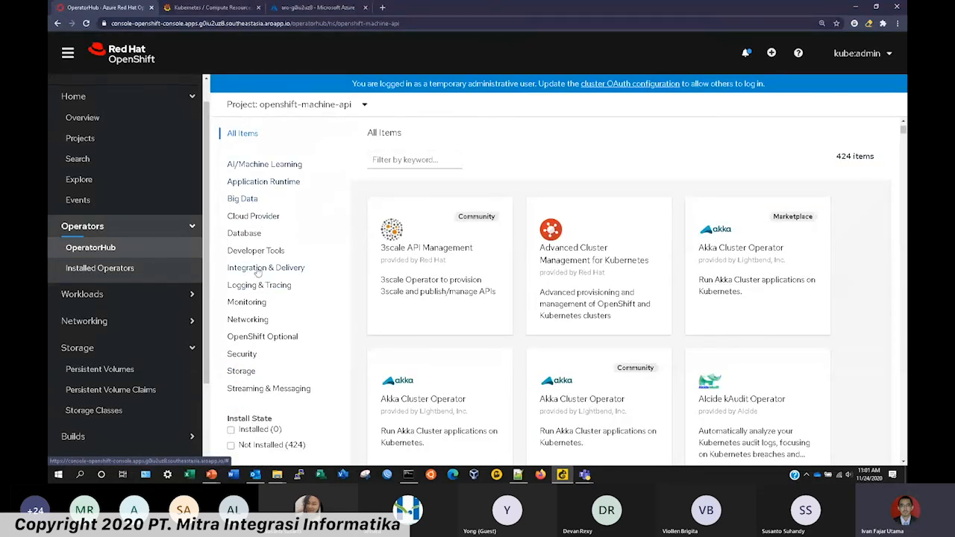
pyautogui.click(247, 302)
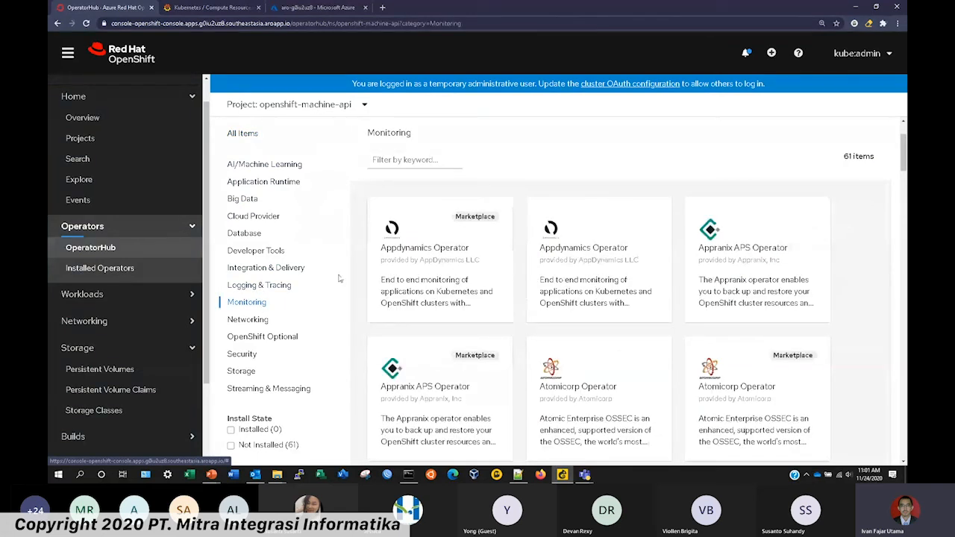
pyautogui.click(245, 353)
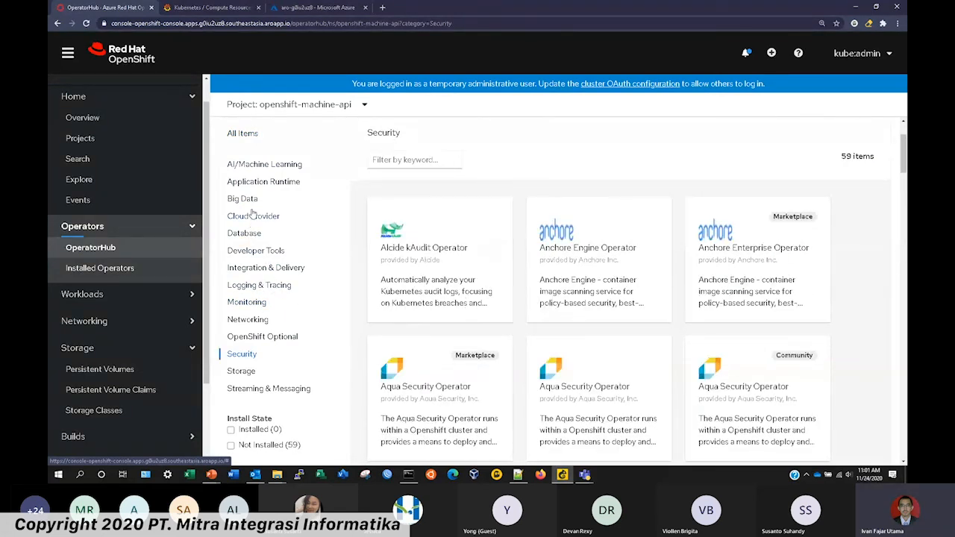
pyautogui.click(264, 165)
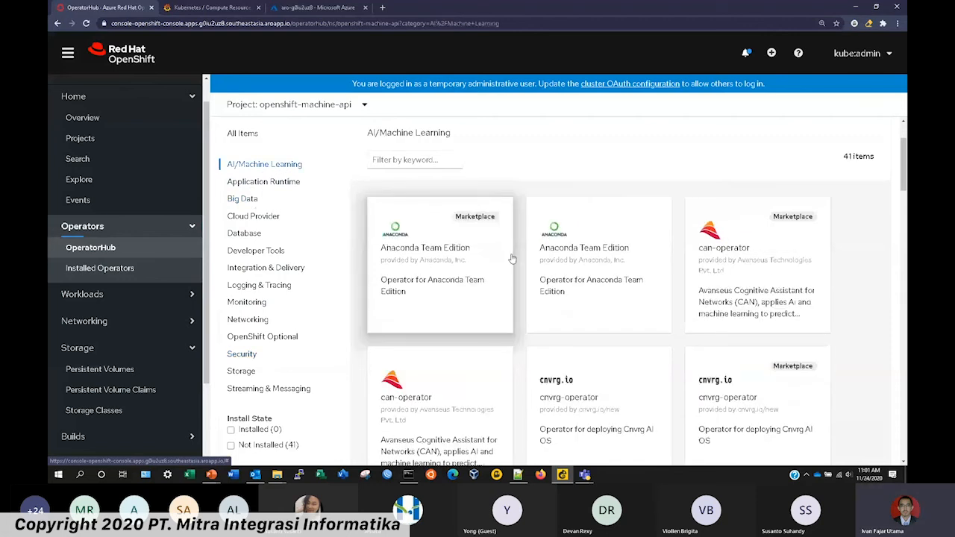
pyautogui.scroll(-3, 513, 259)
pyautogui.scroll(3, 538, 269)
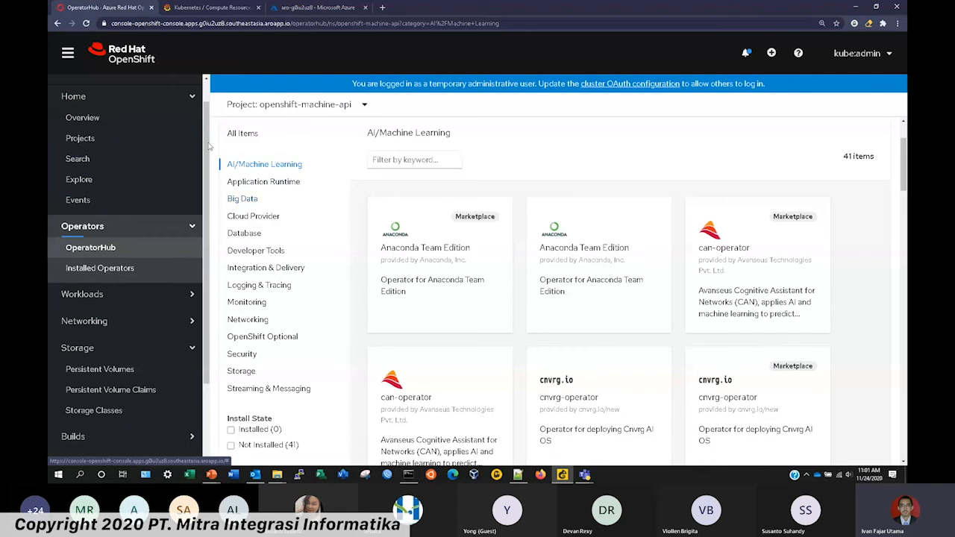
# Open the cluster overview and check its details, status and recent activity.
pyautogui.click(173, 121)
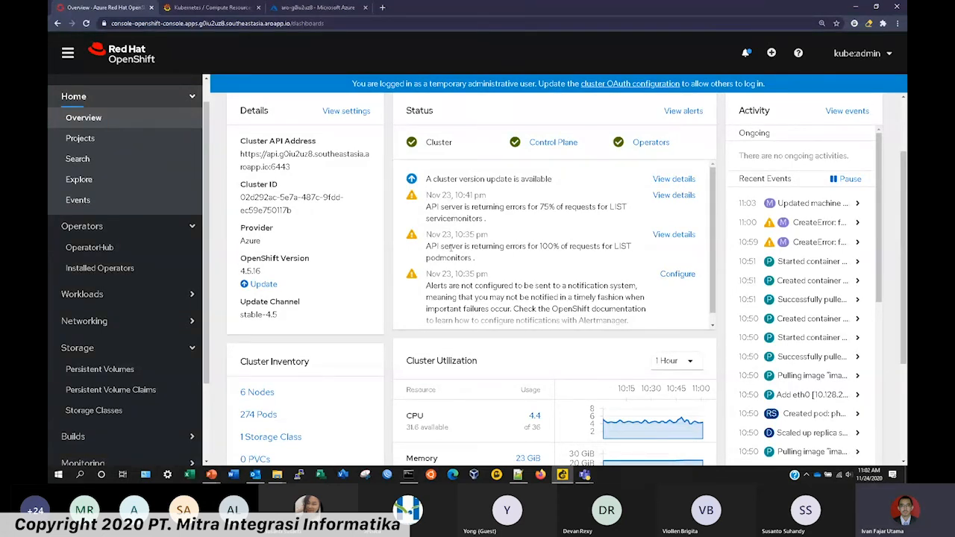
pyautogui.scroll(2, 522, 269)
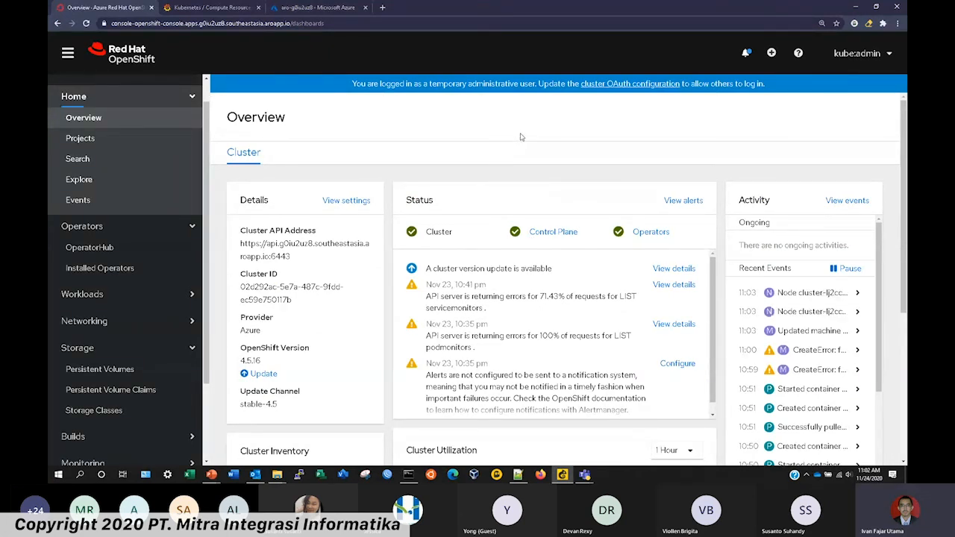
pyautogui.scroll(1, 192, 96)
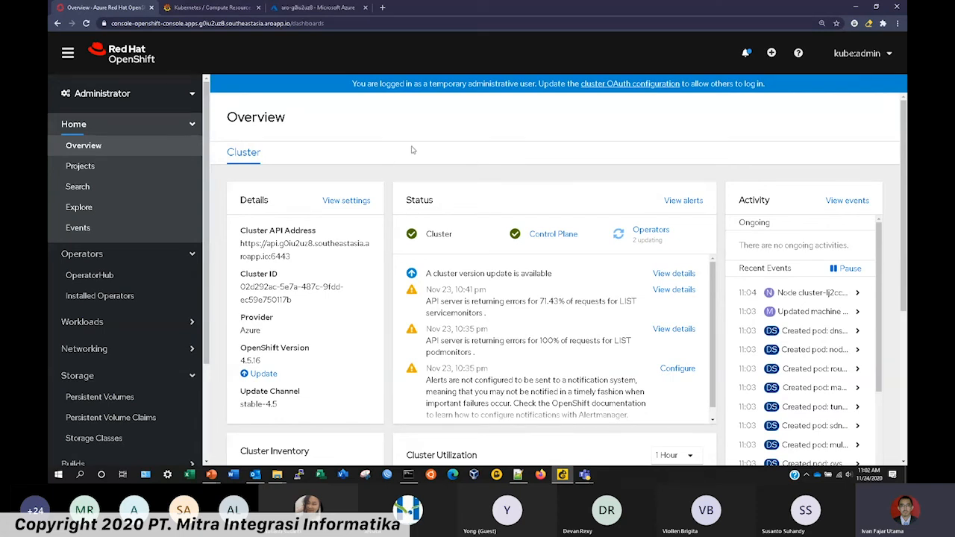
# Open the cluster settings and set the update channel to stable-4.6.
pyautogui.scroll(-3, 149, 186)
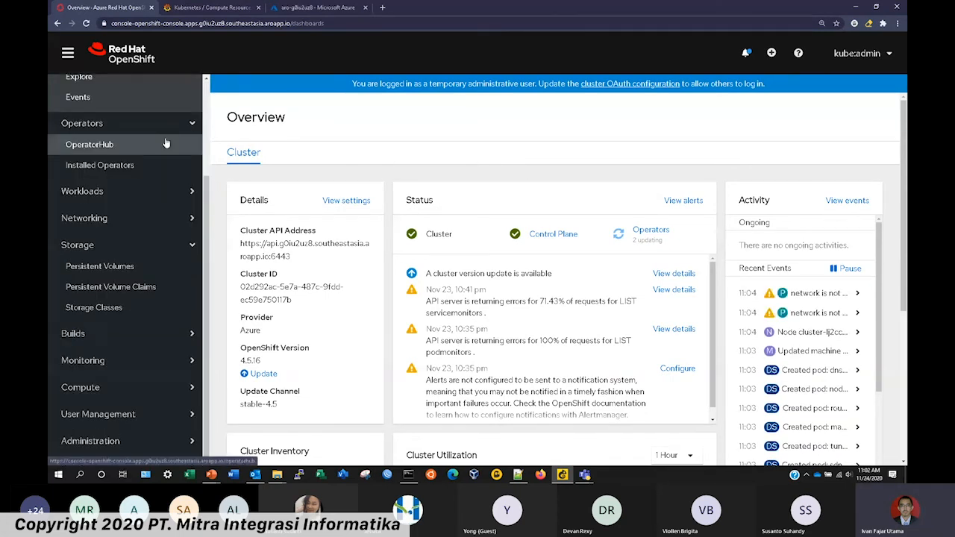
pyautogui.click(149, 441)
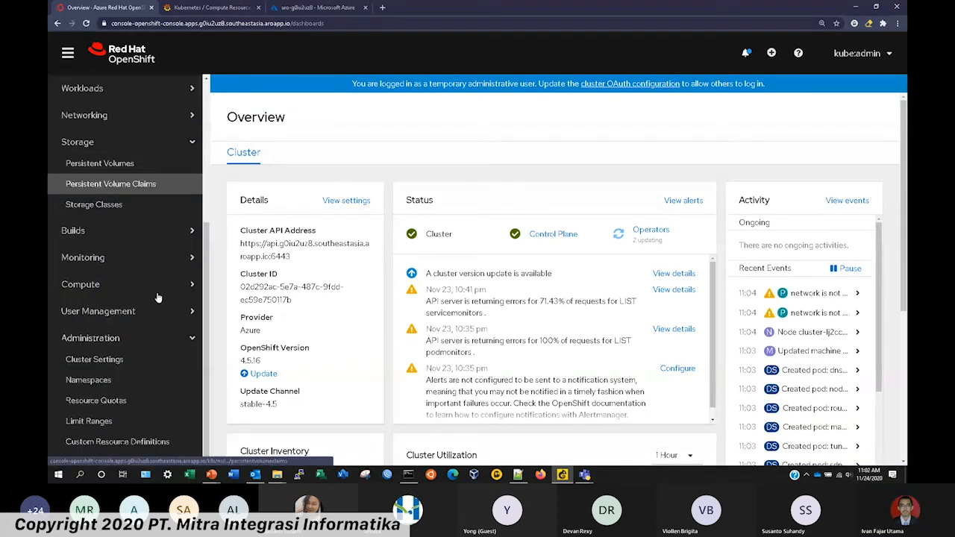
pyautogui.click(141, 360)
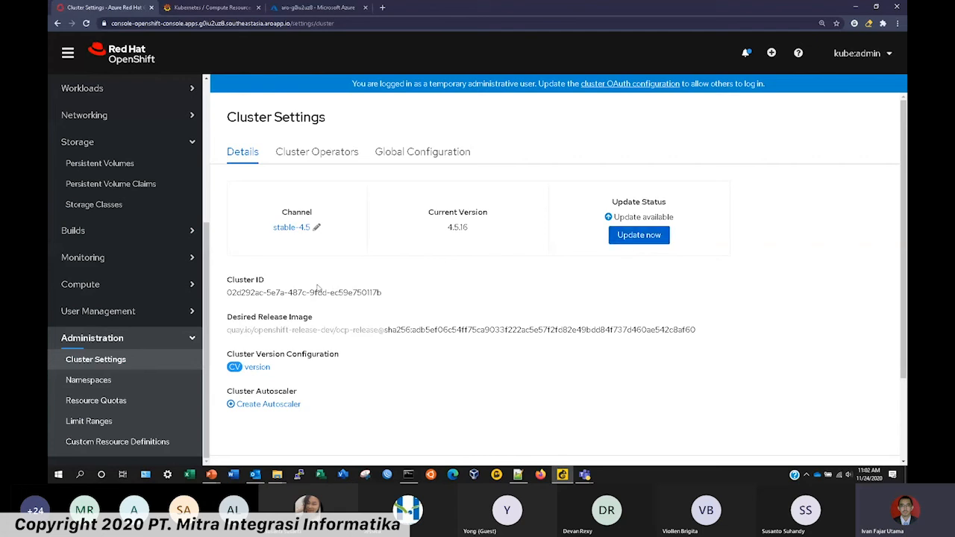
pyautogui.click(293, 228)
pyautogui.click(375, 158)
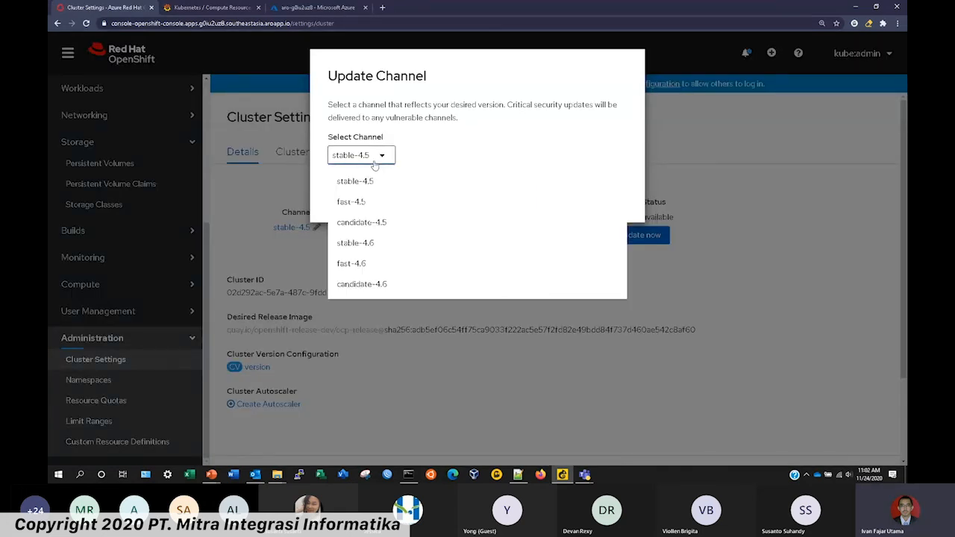
pyautogui.click(383, 244)
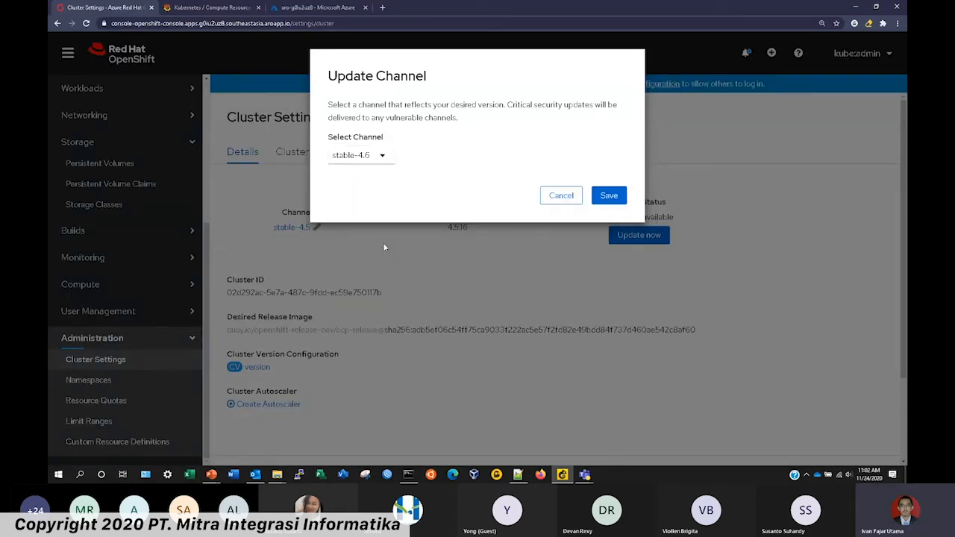
pyautogui.click(602, 202)
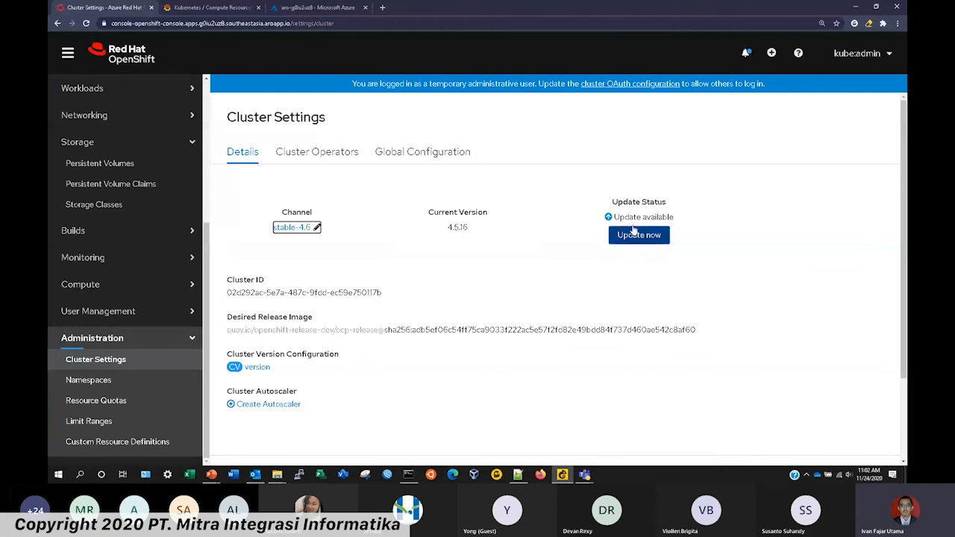
# Switch the cluster's update channel back to stable-4.5 and save it.
pyautogui.click(315, 217)
pyautogui.click(375, 155)
pyautogui.click(375, 181)
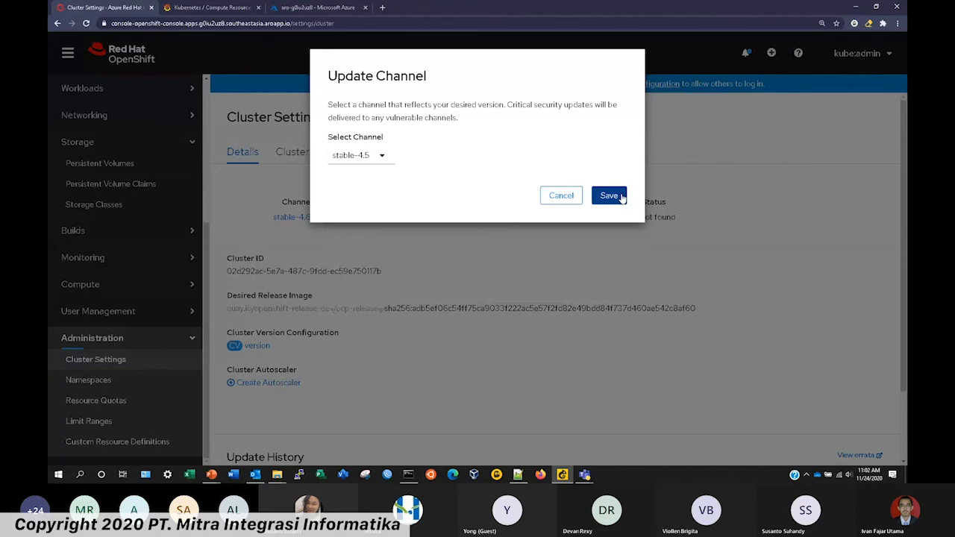
pyautogui.click(618, 196)
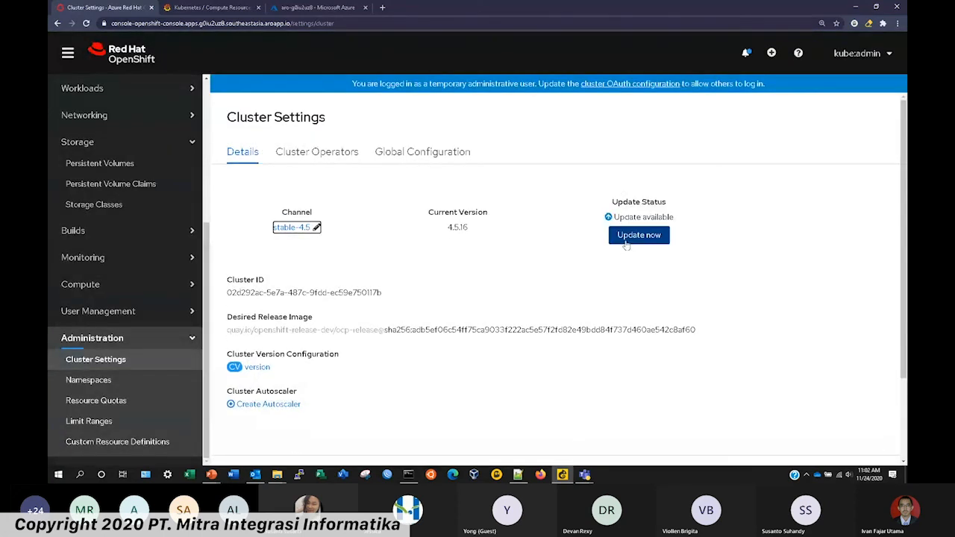
# Show the cluster's compute machines and highlight the availability zone of the worker machine southeastasia3-g79mf.
pyautogui.click(167, 286)
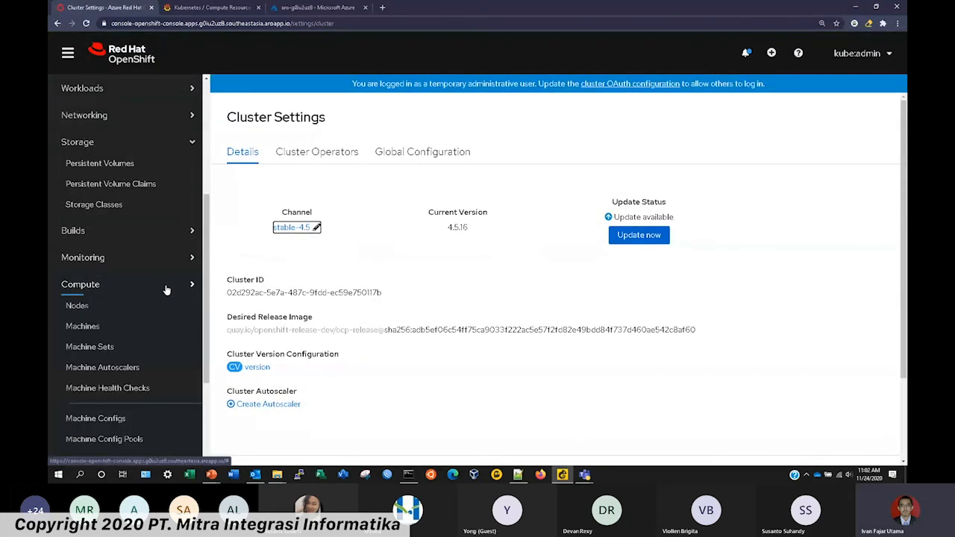
pyautogui.click(144, 326)
pyautogui.scroll(-3, 329, 301)
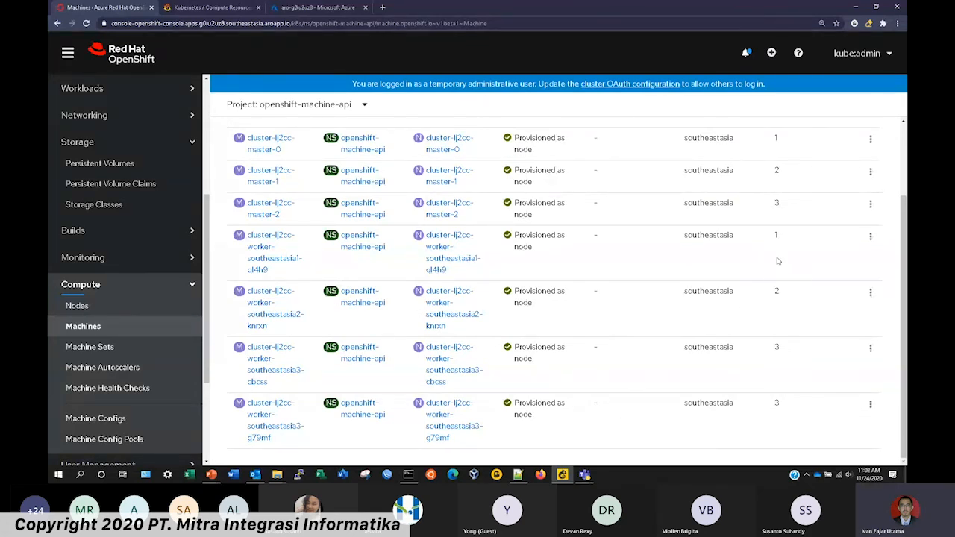
pyautogui.doubleClick(776, 404)
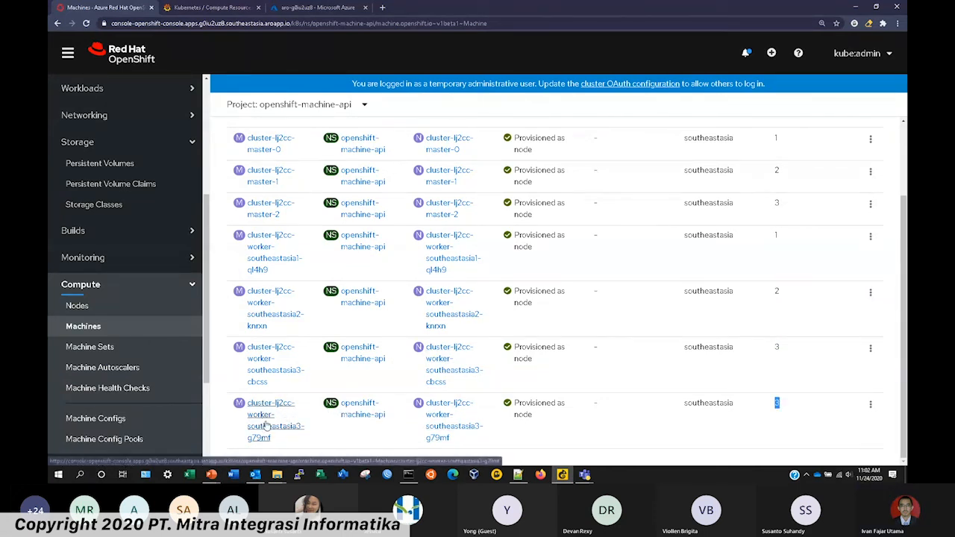
# Switch to the Azure portal, refresh the aro-g0iu2uz8 resource group and view the worker virtual machine southeastasia3-g79mf.
pyautogui.click(317, 7)
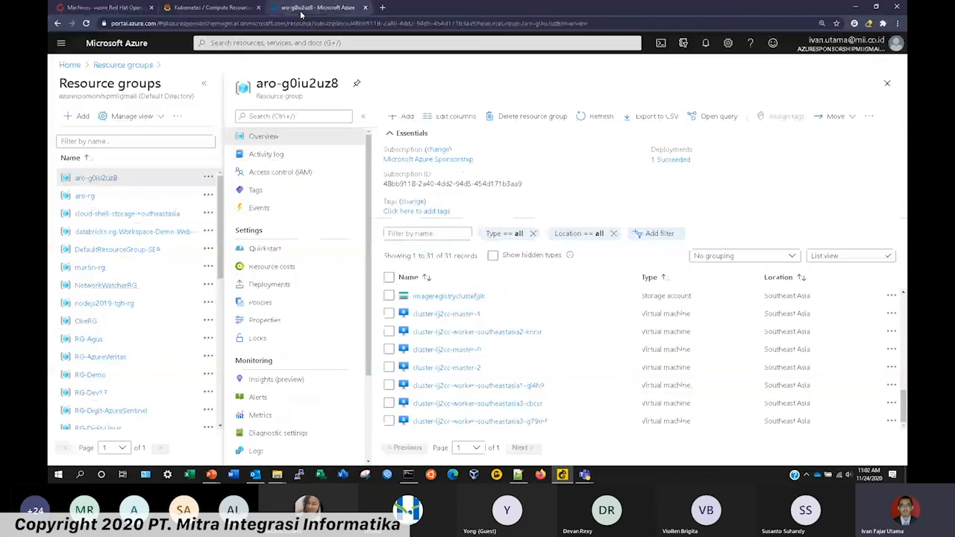
pyautogui.click(601, 115)
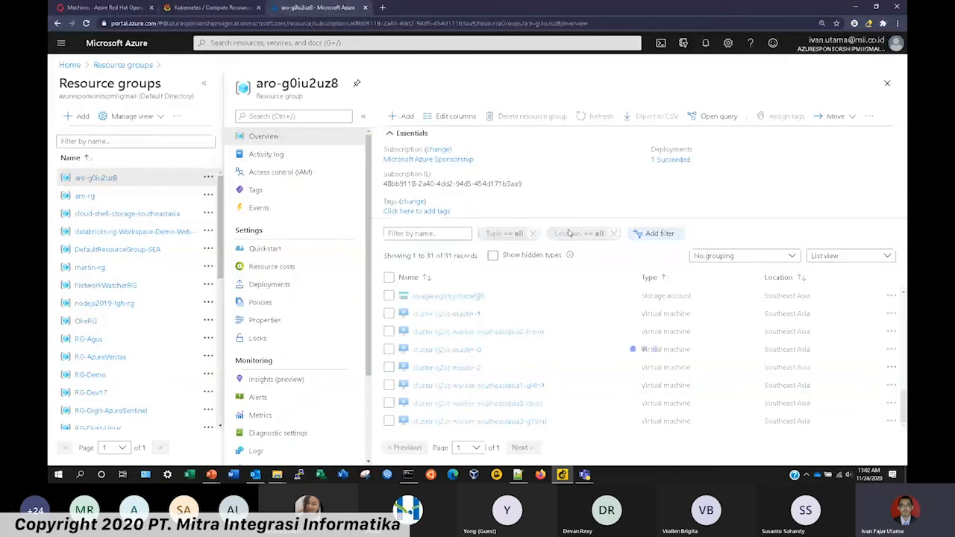
pyautogui.click(531, 423)
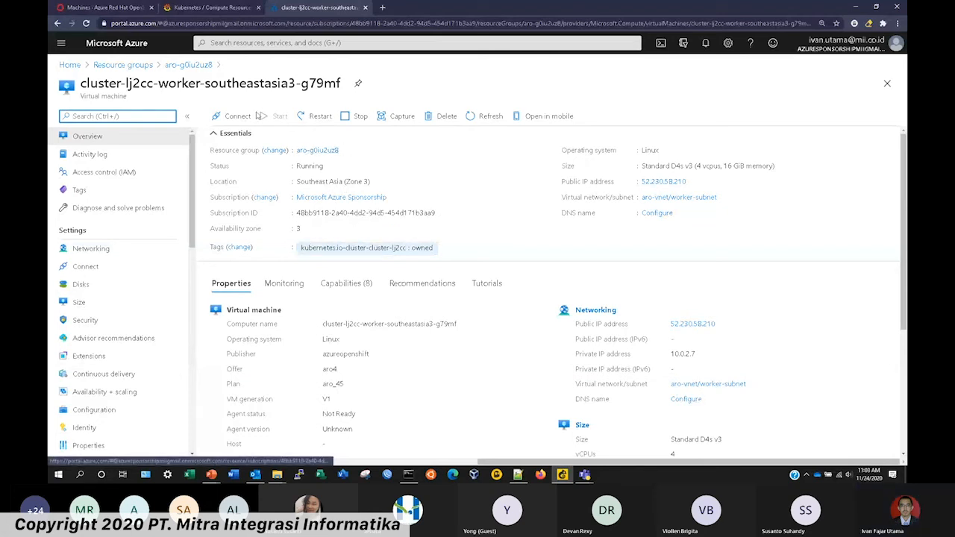
# Return to the OpenShift console and show the machines of the mii project.
pyautogui.click(106, 9)
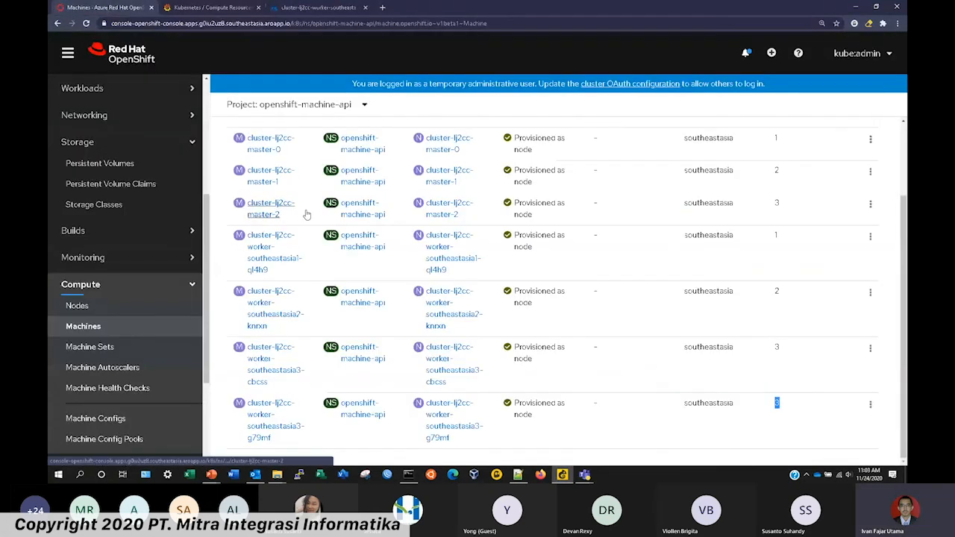
pyautogui.scroll(3, 119, 234)
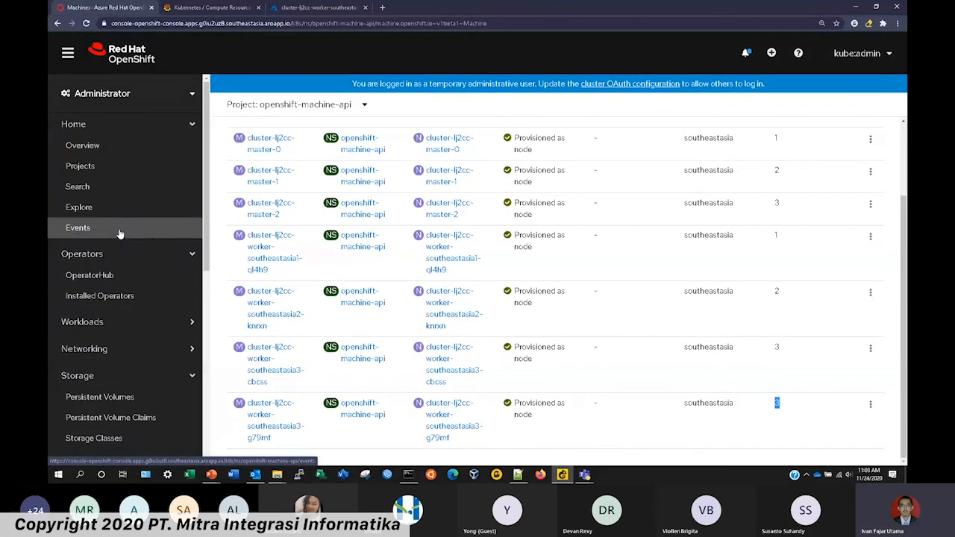
pyautogui.scroll(3, 361, 246)
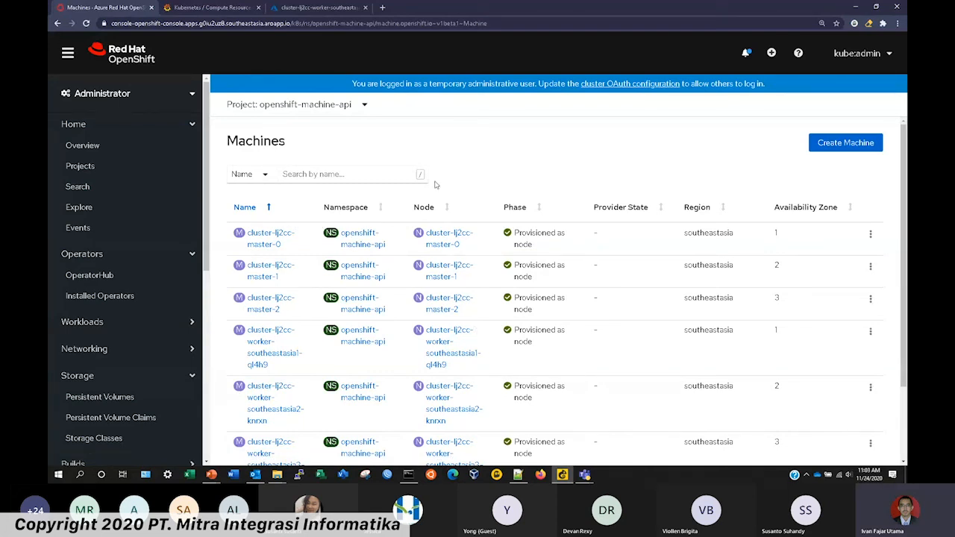
pyautogui.click(319, 107)
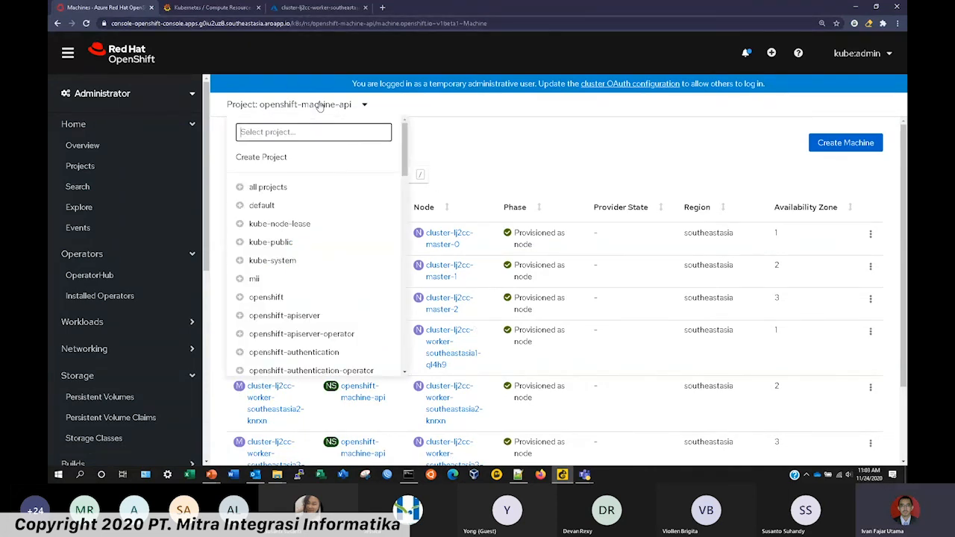
pyautogui.click(279, 282)
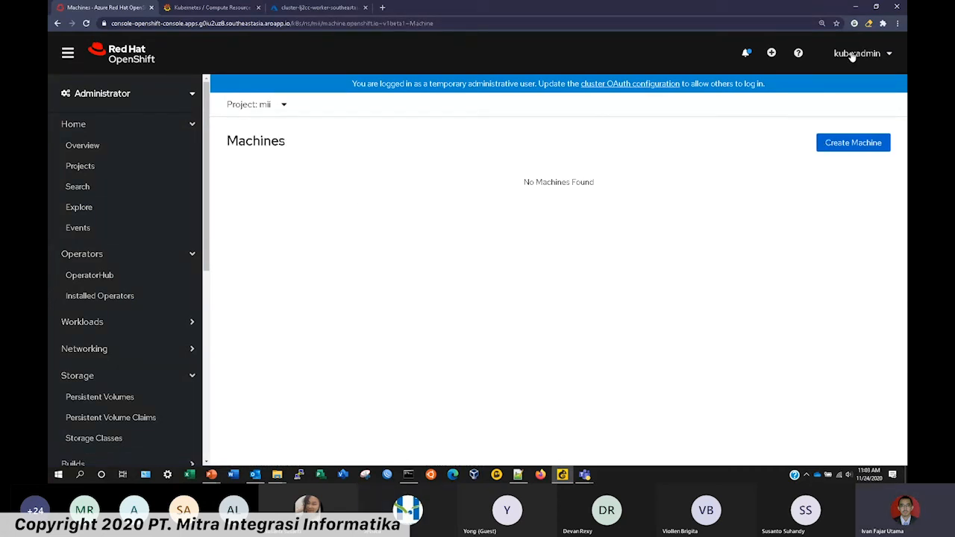
# Open the global configuration in the cluster settings and look through the configuration resources down to OAuth and OperatorHub.
pyautogui.scroll(-5, 147, 190)
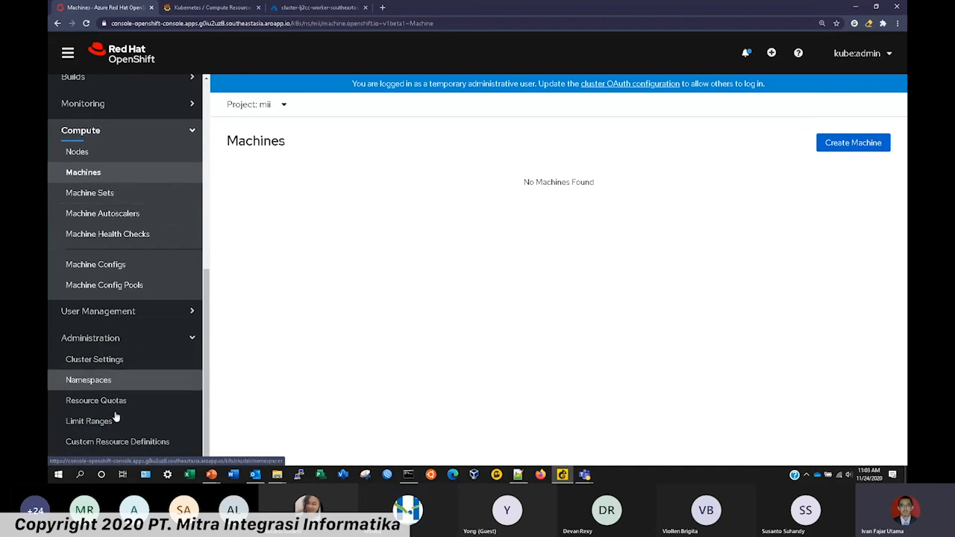
pyautogui.click(128, 343)
pyautogui.click(120, 441)
pyautogui.click(141, 364)
pyautogui.click(407, 152)
pyautogui.scroll(-1, 248, 295)
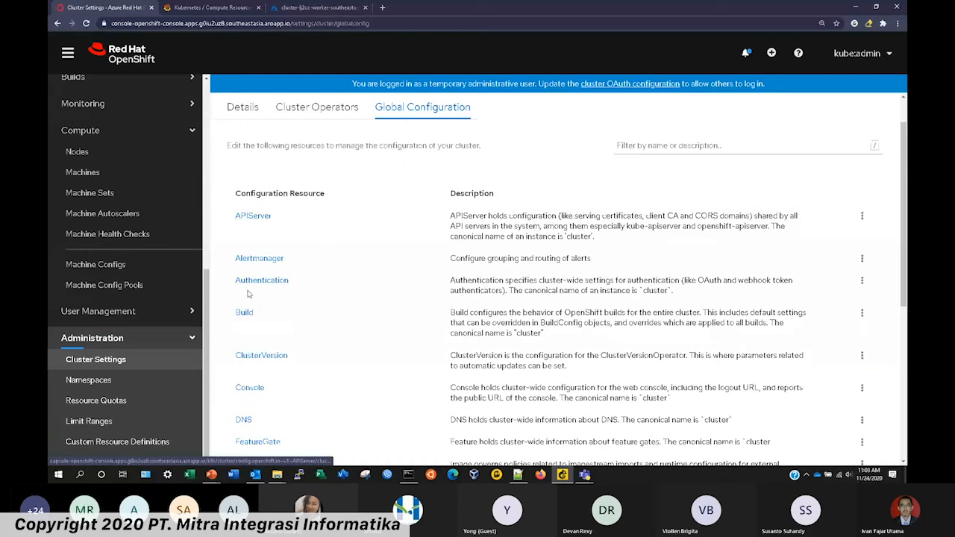
pyautogui.scroll(-3, 249, 295)
pyautogui.scroll(1, 277, 288)
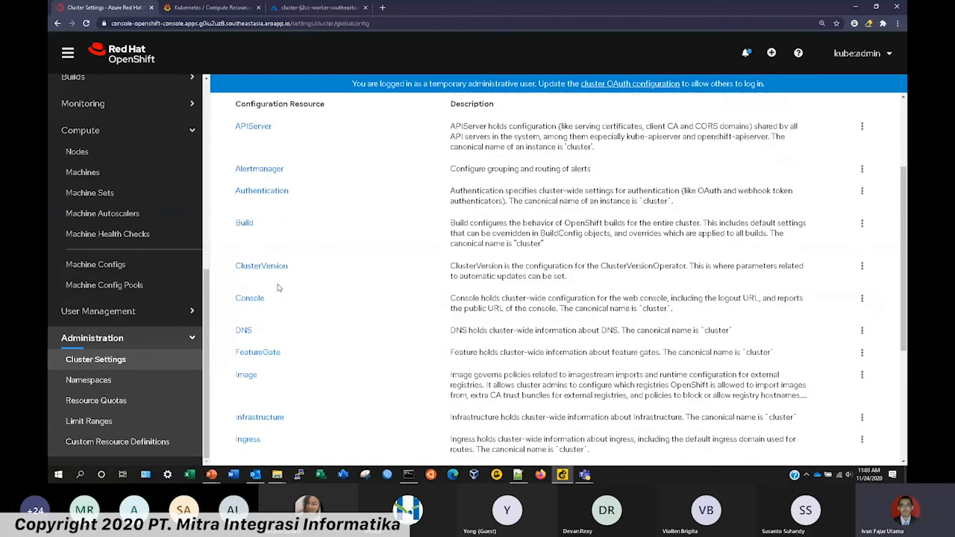
pyautogui.scroll(-1, 290, 276)
pyautogui.scroll(-2, 289, 276)
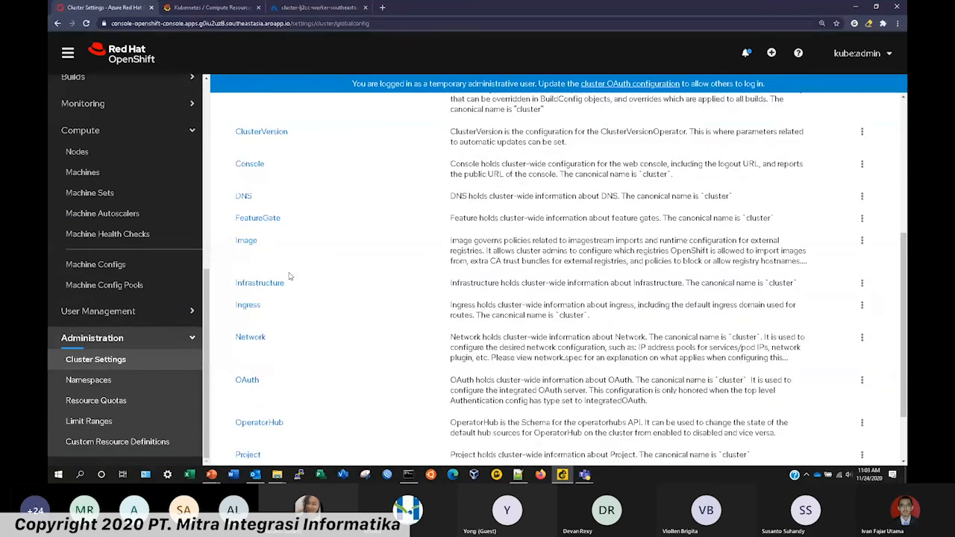
# Open the cluster's OAuth configuration and review the identity provider types that can be added.
pyautogui.click(253, 379)
pyautogui.scroll(-2, 336, 288)
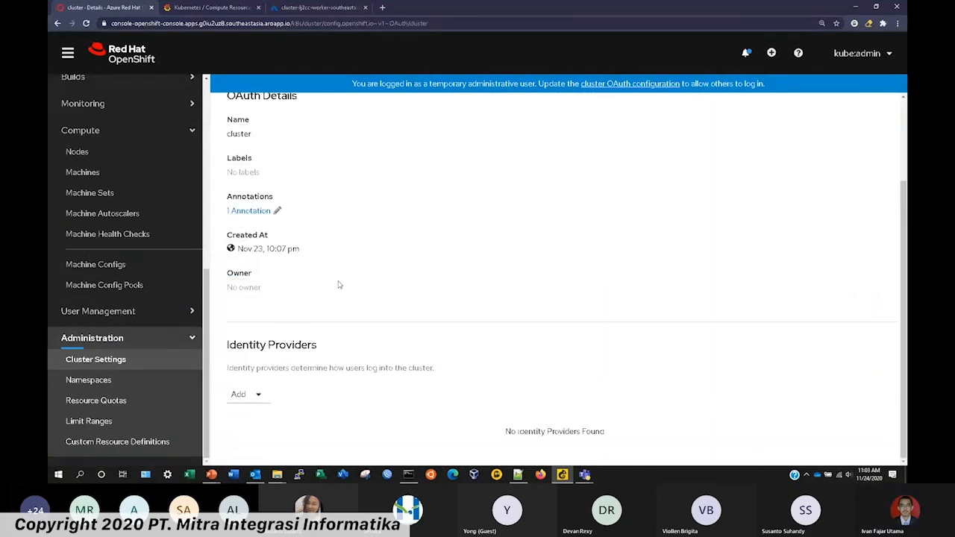
pyautogui.click(260, 396)
pyautogui.scroll(-2, 361, 314)
pyautogui.scroll(-1, 360, 313)
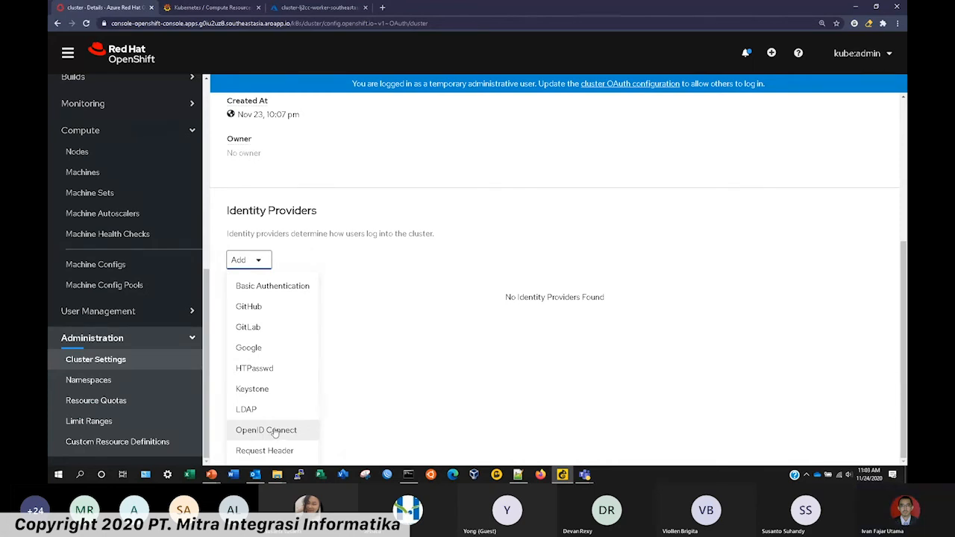
pyautogui.click(410, 363)
pyautogui.scroll(2, 409, 362)
pyautogui.scroll(5, 157, 254)
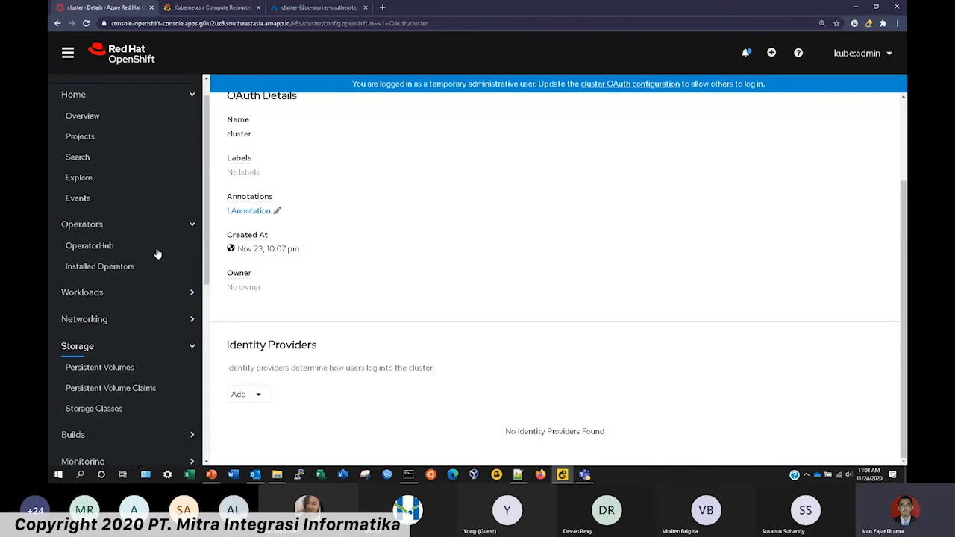
pyautogui.scroll(1, 157, 254)
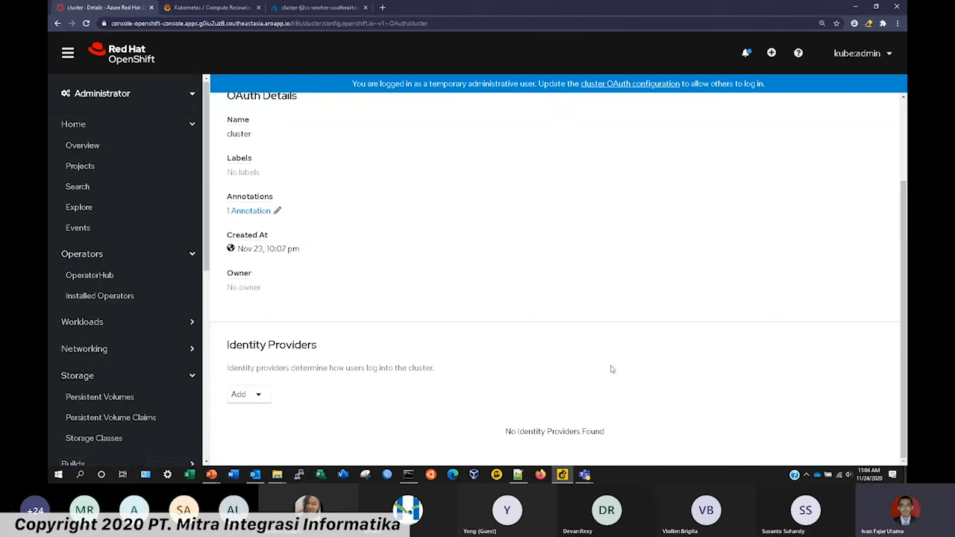
# Review the cluster overview's status and resource utilization, briefly viewing the worker virtual machine in the Azure portal in between.
pyautogui.click(144, 151)
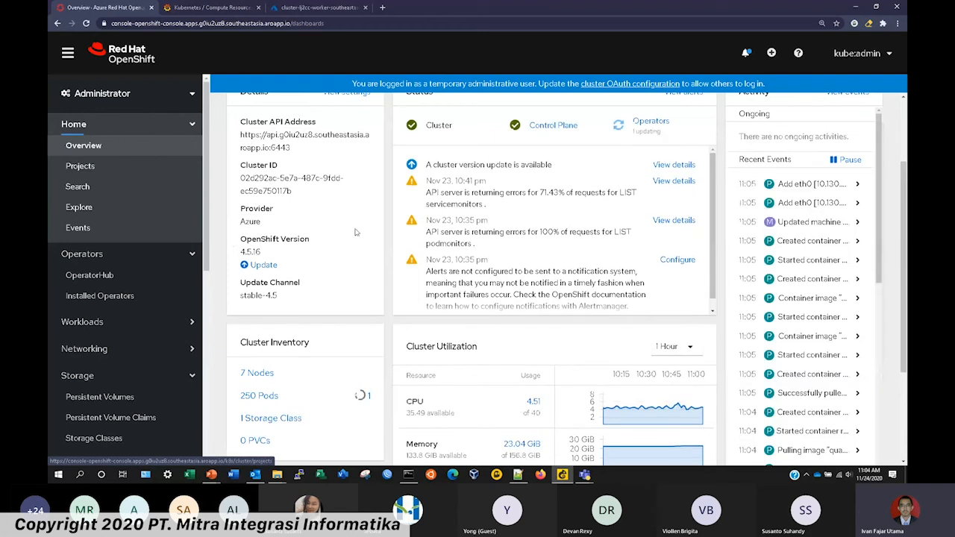
pyautogui.scroll(3, 356, 232)
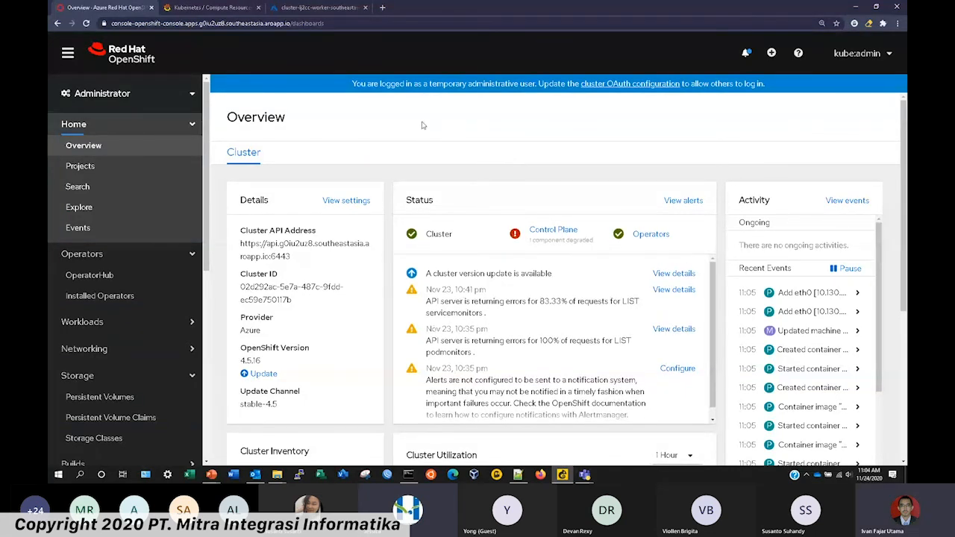
pyautogui.click(322, 7)
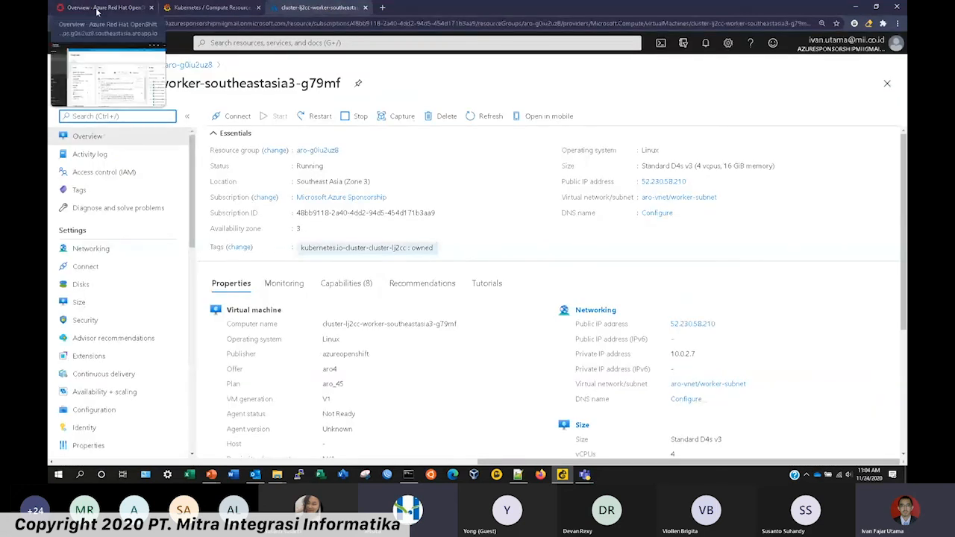
pyautogui.click(96, 9)
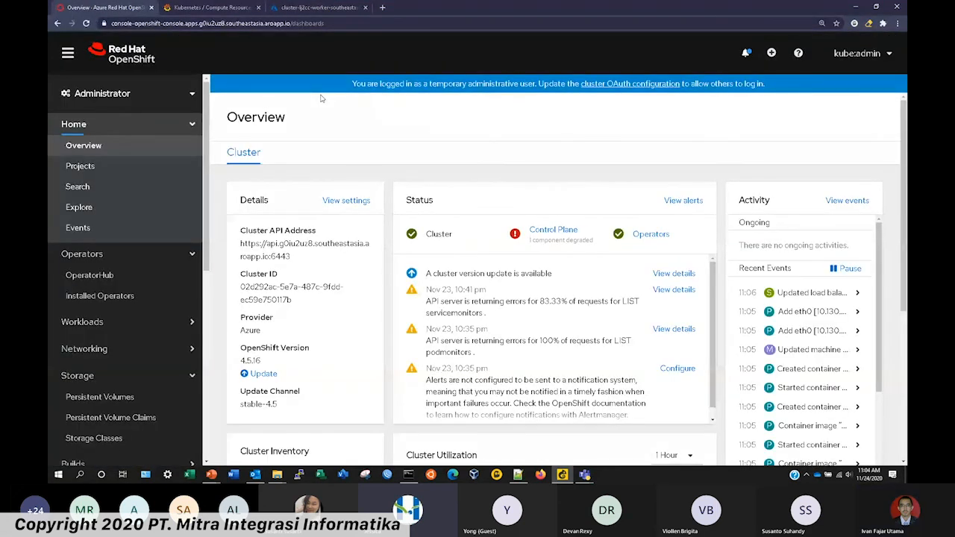
pyautogui.scroll(-3, 359, 231)
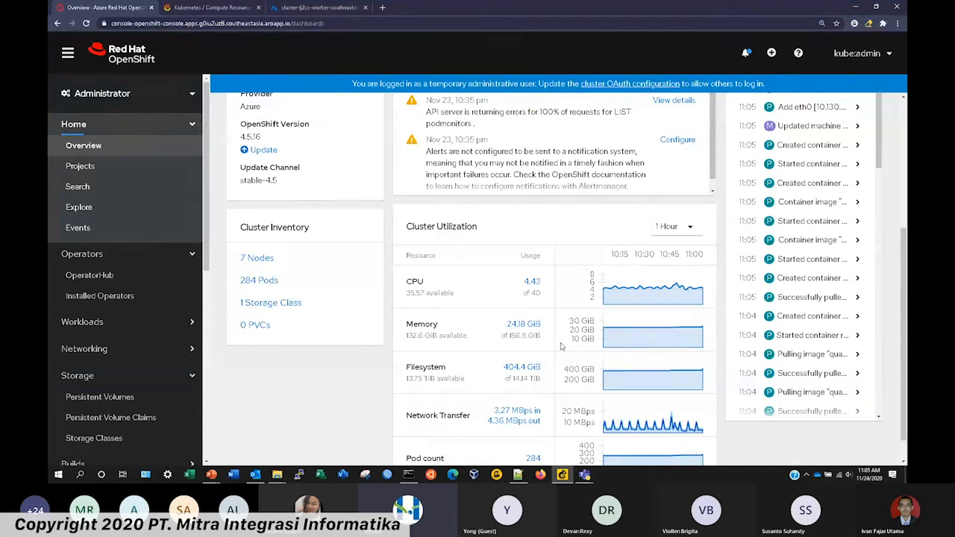
# Switch to Microsoft Teams, check the webinar chat for questions and bring up the meeting window.
pyautogui.moveTo(585, 474)
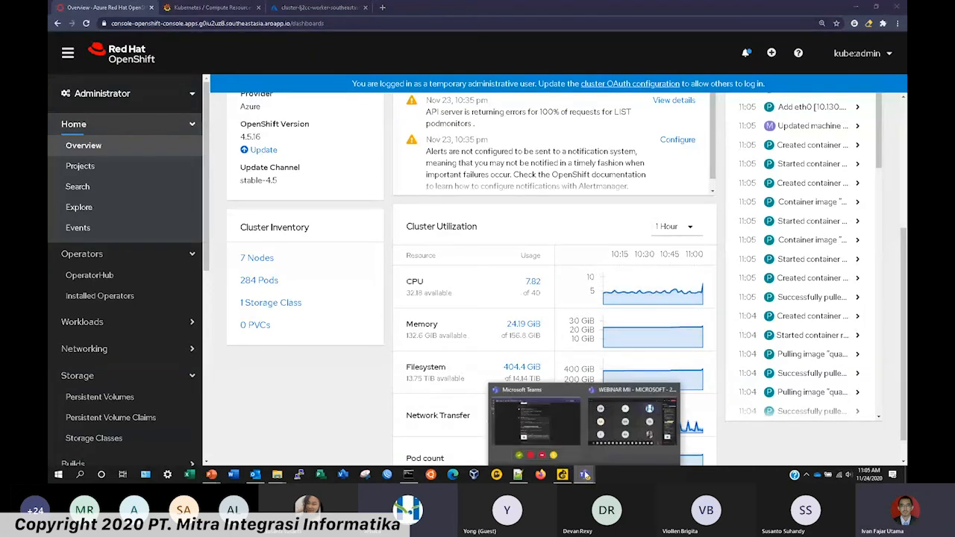
pyautogui.click(549, 389)
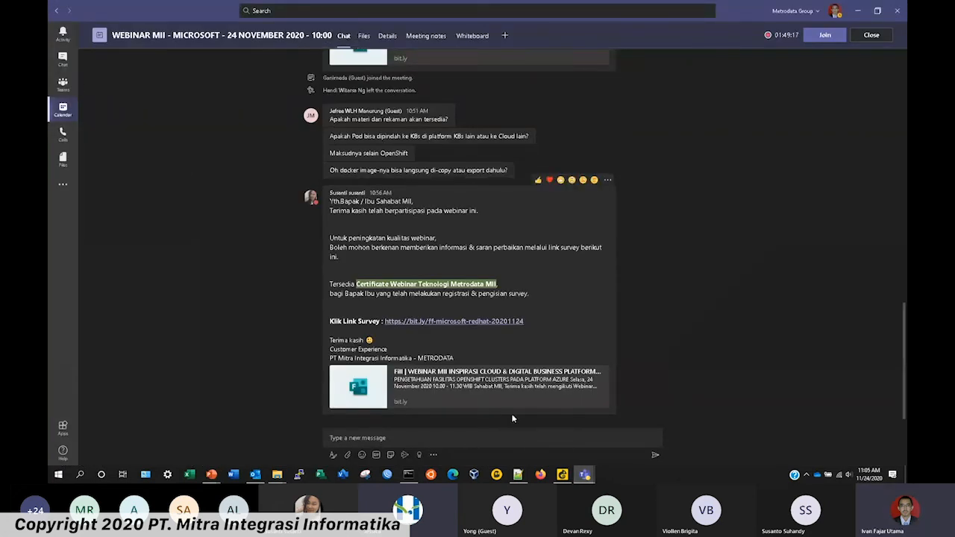
pyautogui.moveTo(585, 474)
pyautogui.click(630, 392)
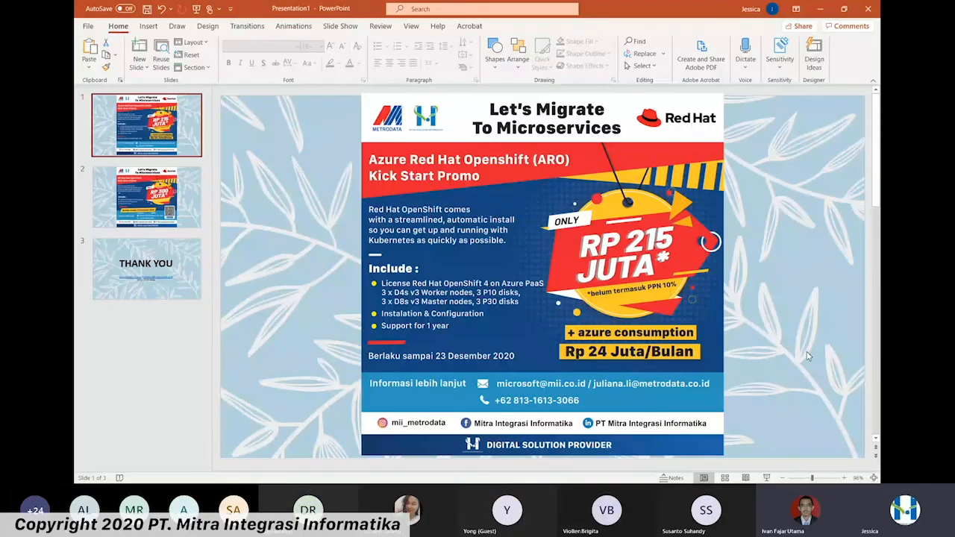
# Start the PowerPoint slide show on the Azure Red Hat Openshift (ARO) Kick Start Promo slide.
pyautogui.click(766, 478)
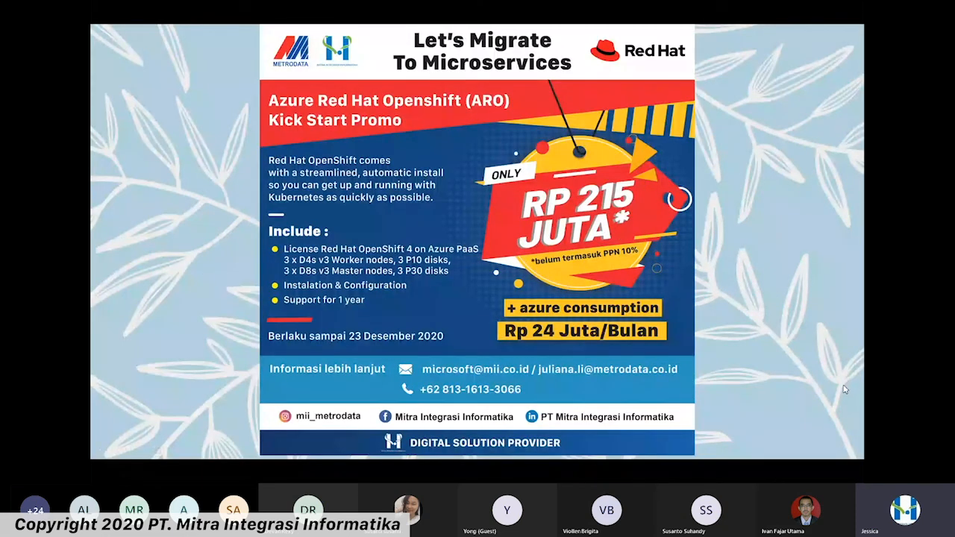